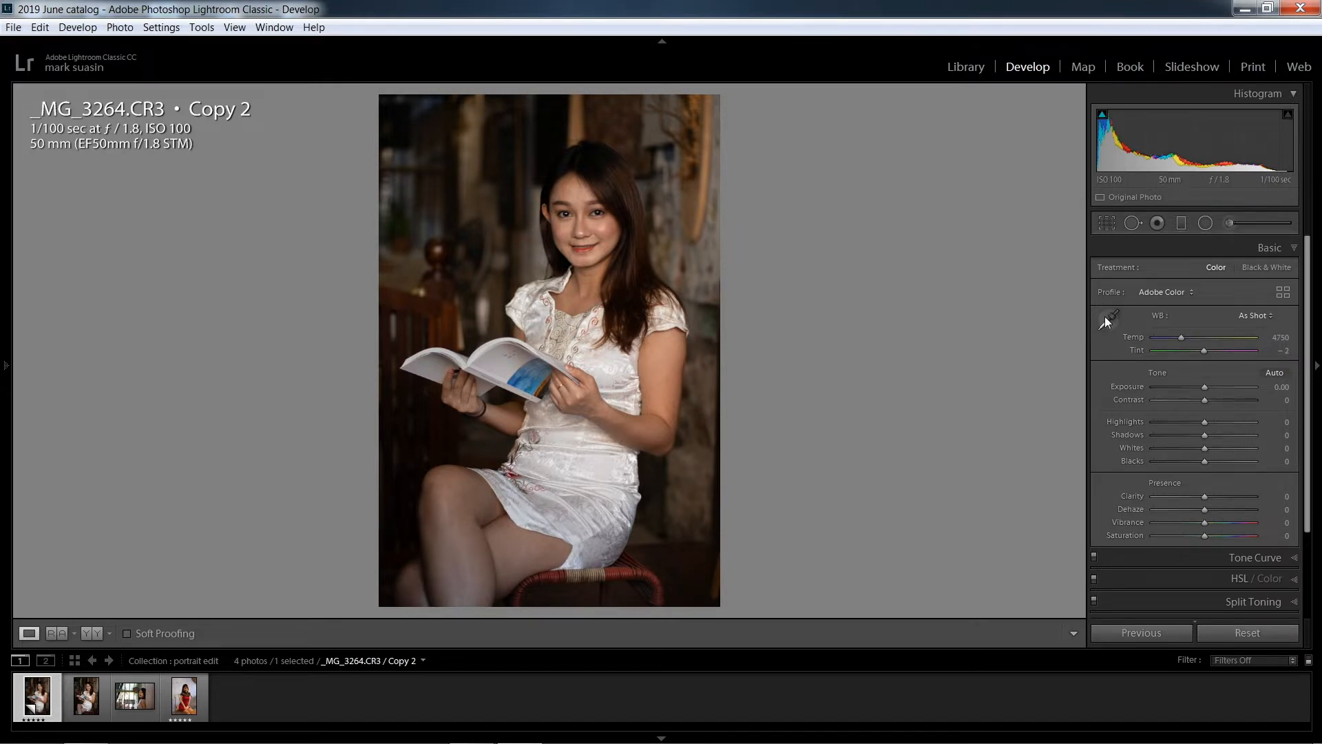
Crop the portrait slightly tighter at its original aspect ratio, repositioning the frame to cut off the stool beneath the woman
left_click(1106, 227)
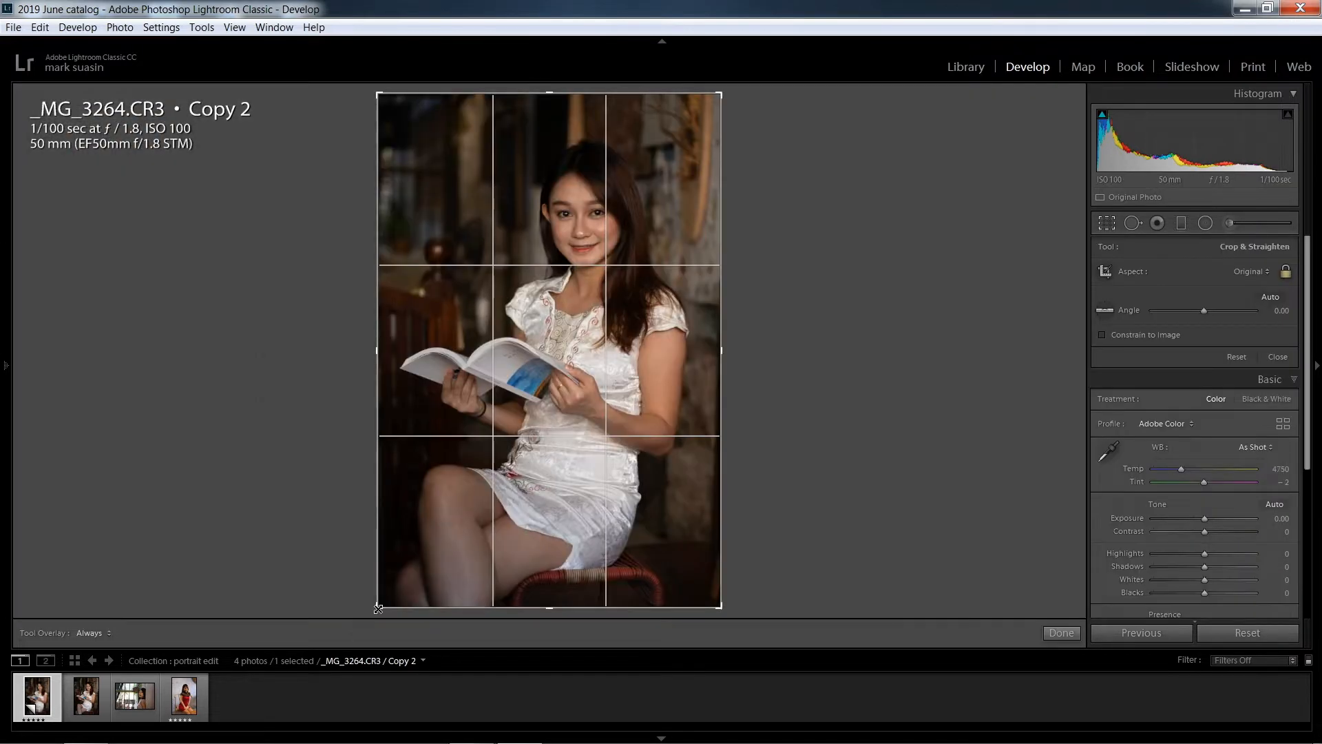
left_click_drag(378, 608, 396, 595)
left_click_drag(587, 527, 605, 528)
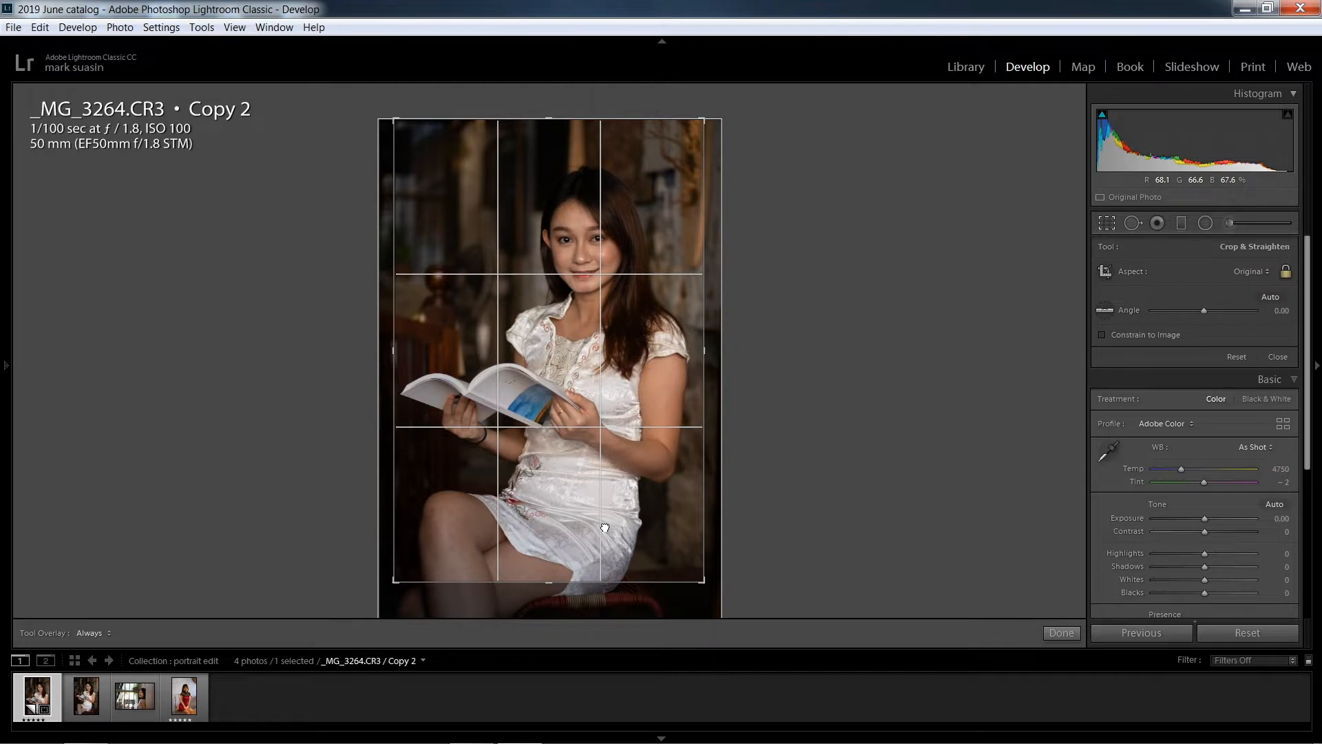
left_click(1059, 632)
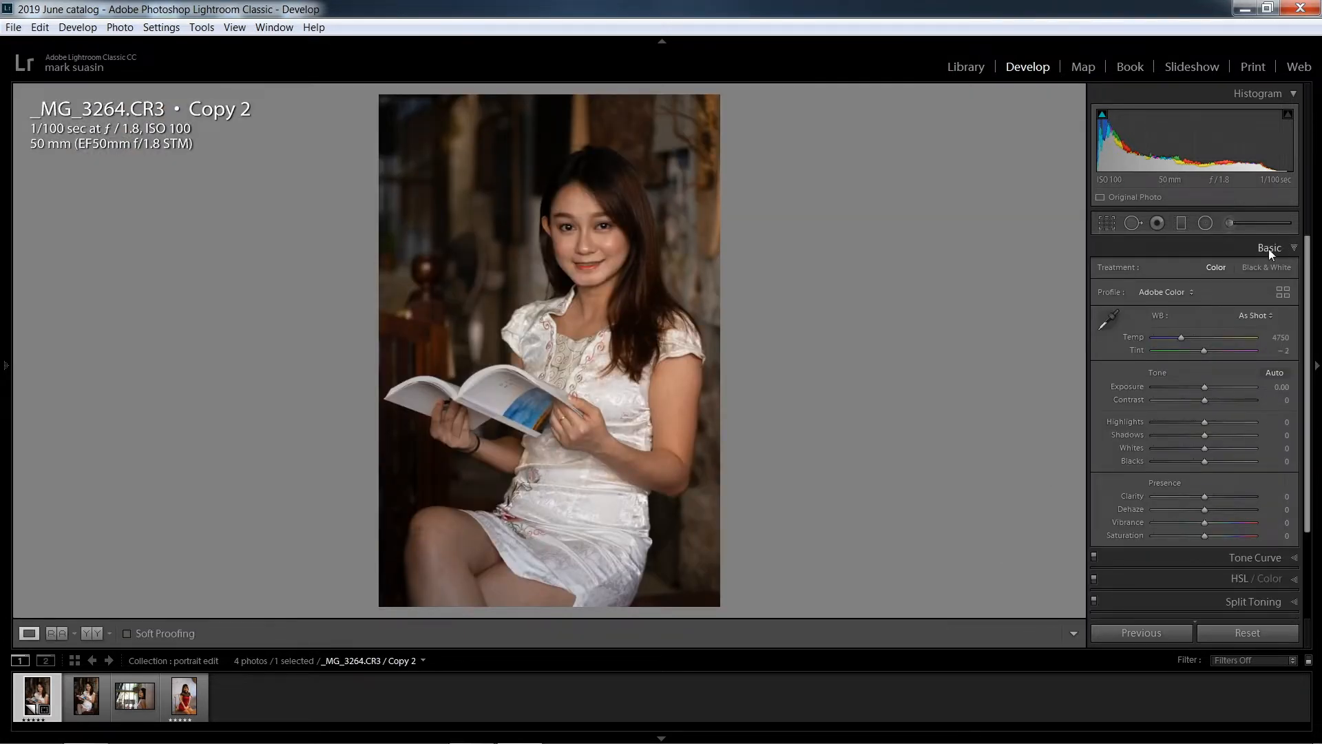
Set a custom white balance by sampling a neutral target on the open book's white page
left_click(1106, 327)
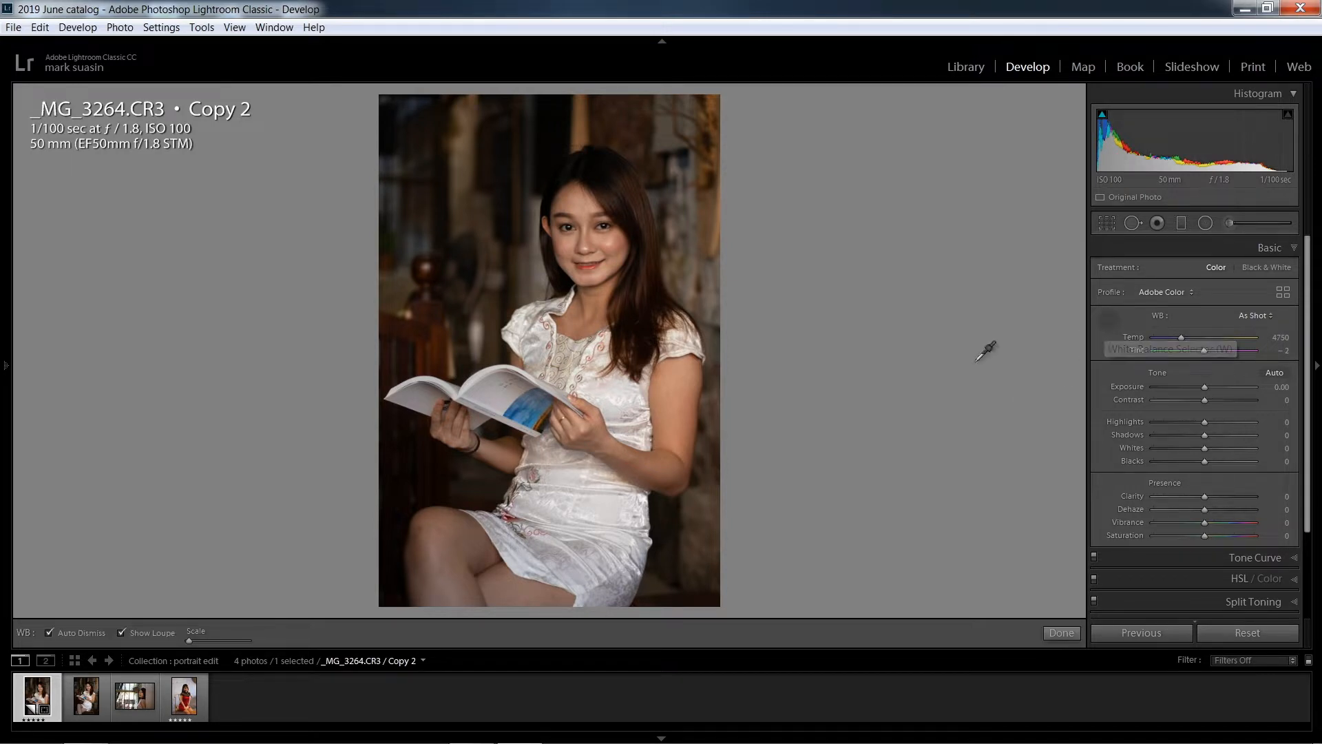
left_click(479, 393)
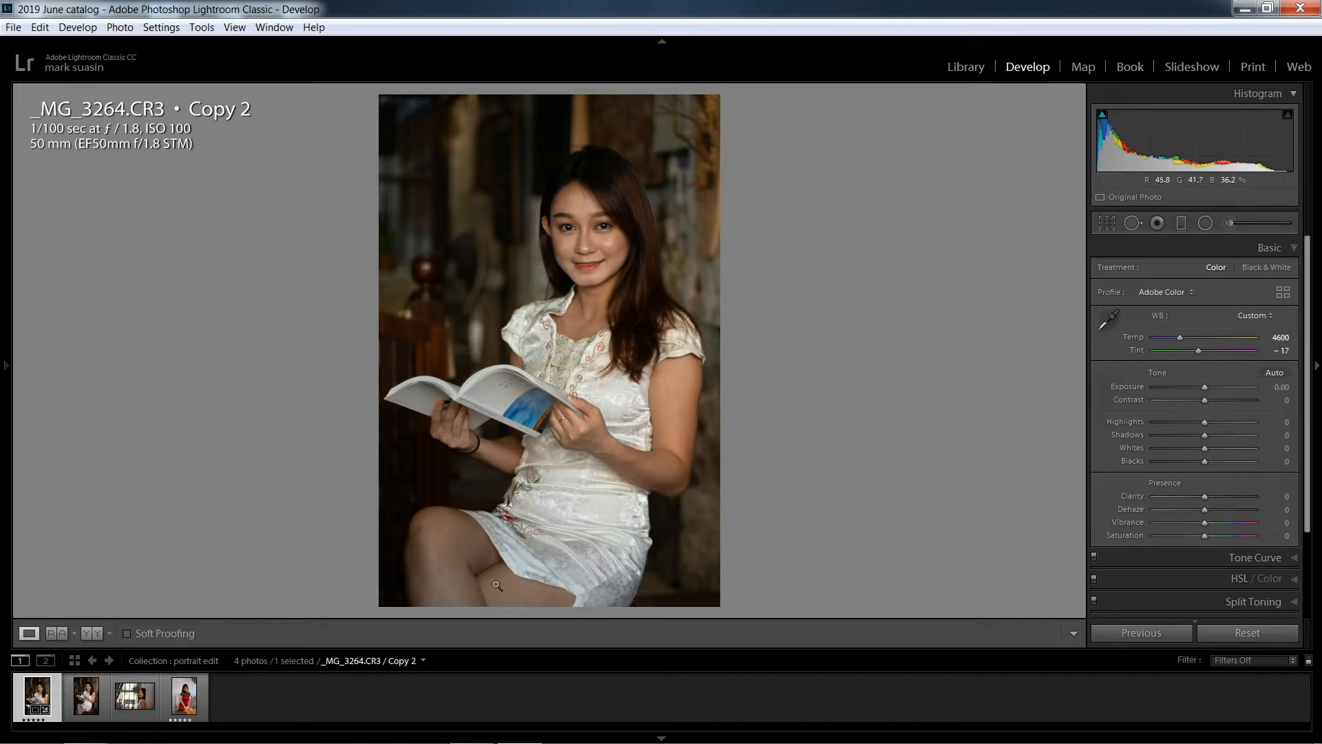
Brush an adjustment over the face with exposure 0.69, clarity -16, sharpness 8 and noise 13
left_click(1229, 225)
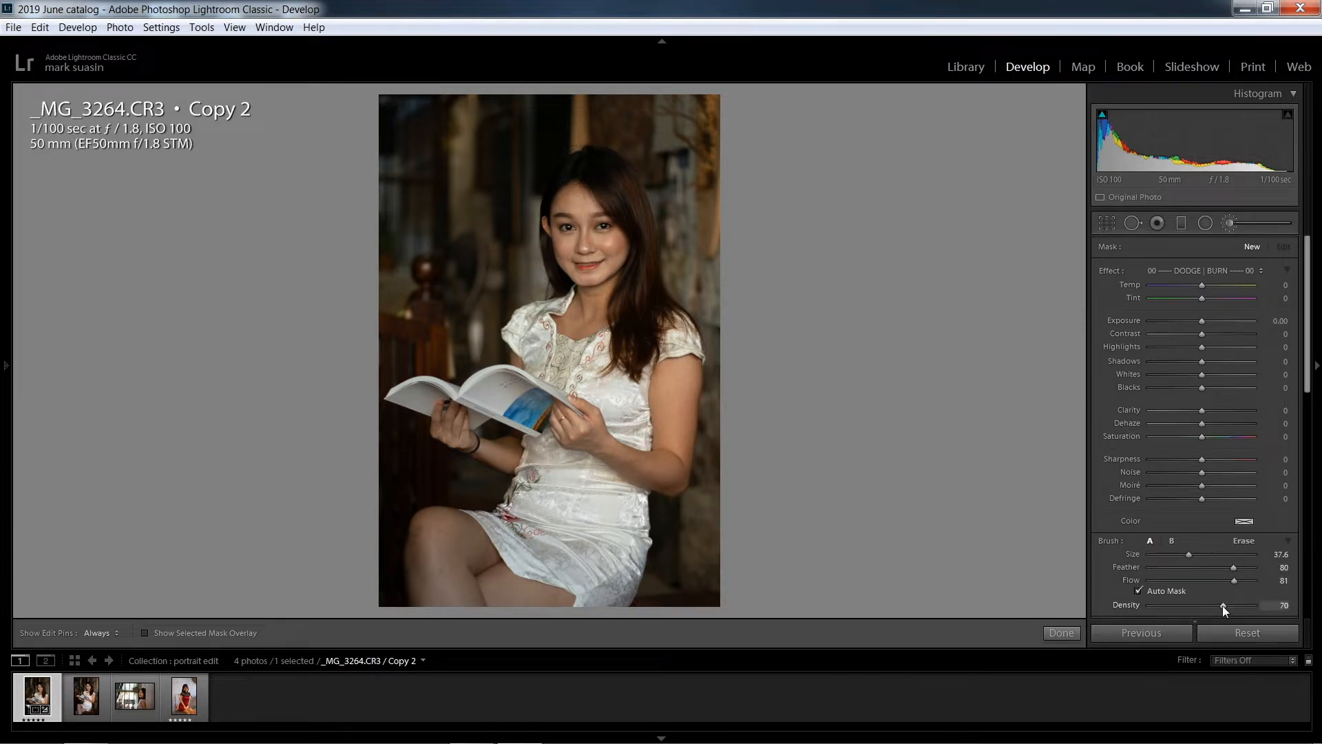
left_click(596, 257)
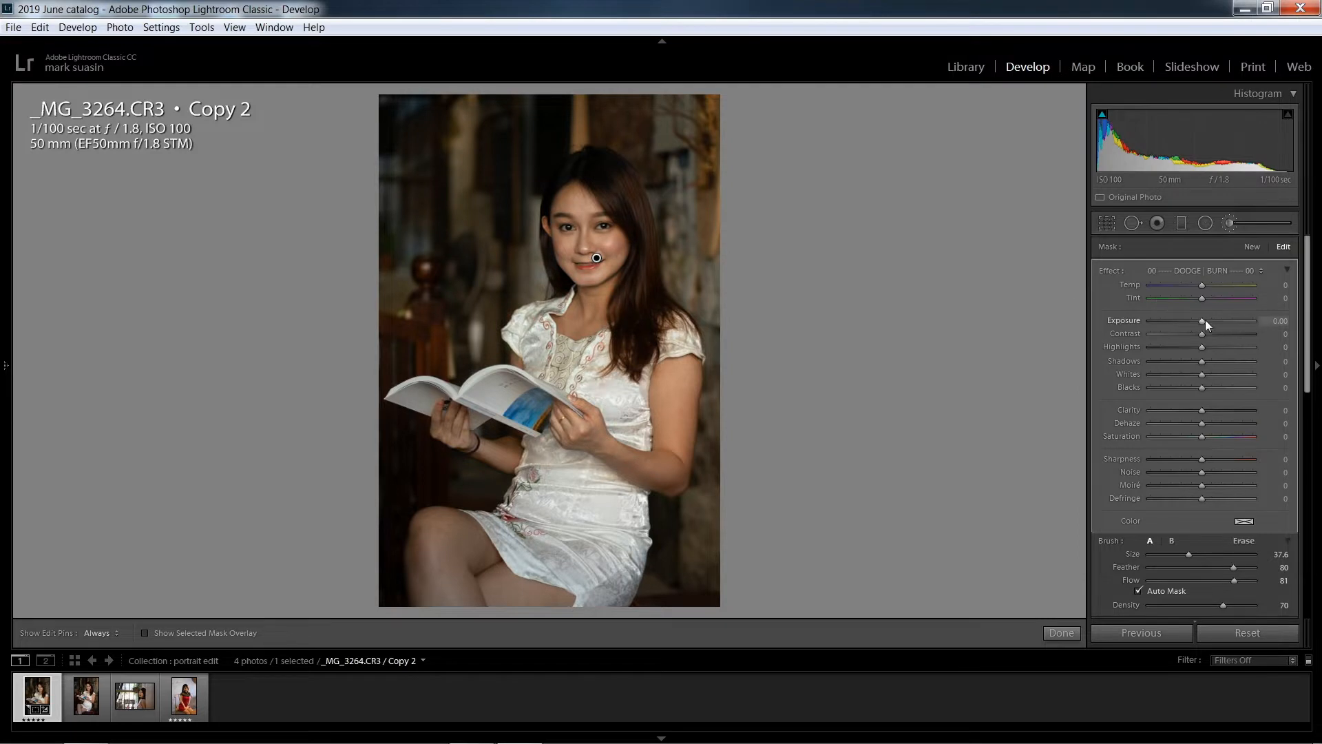
left_click_drag(1205, 320, 1206, 320)
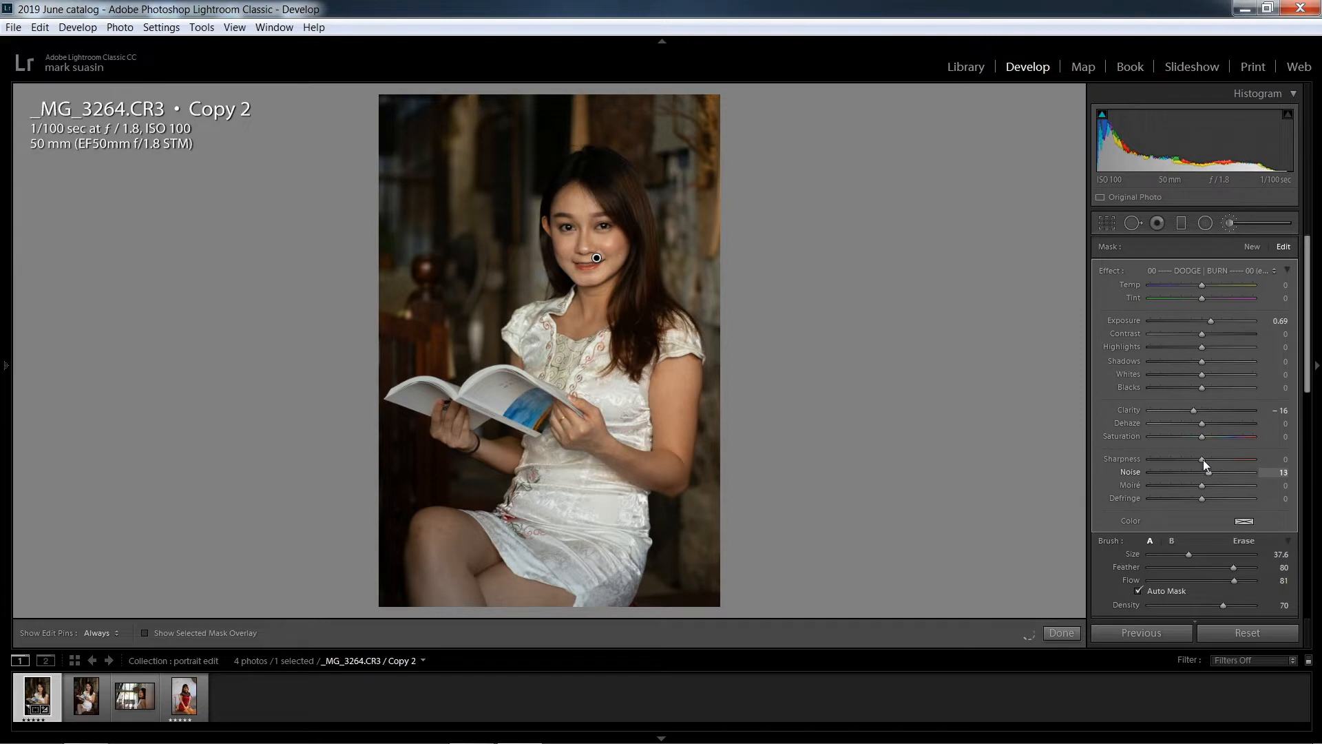
left_click_drag(1204, 460, 1207, 459)
Duplicate the face brush adjustment twice, placing one copy on the arm and the other on the legs
right_click(596, 258)
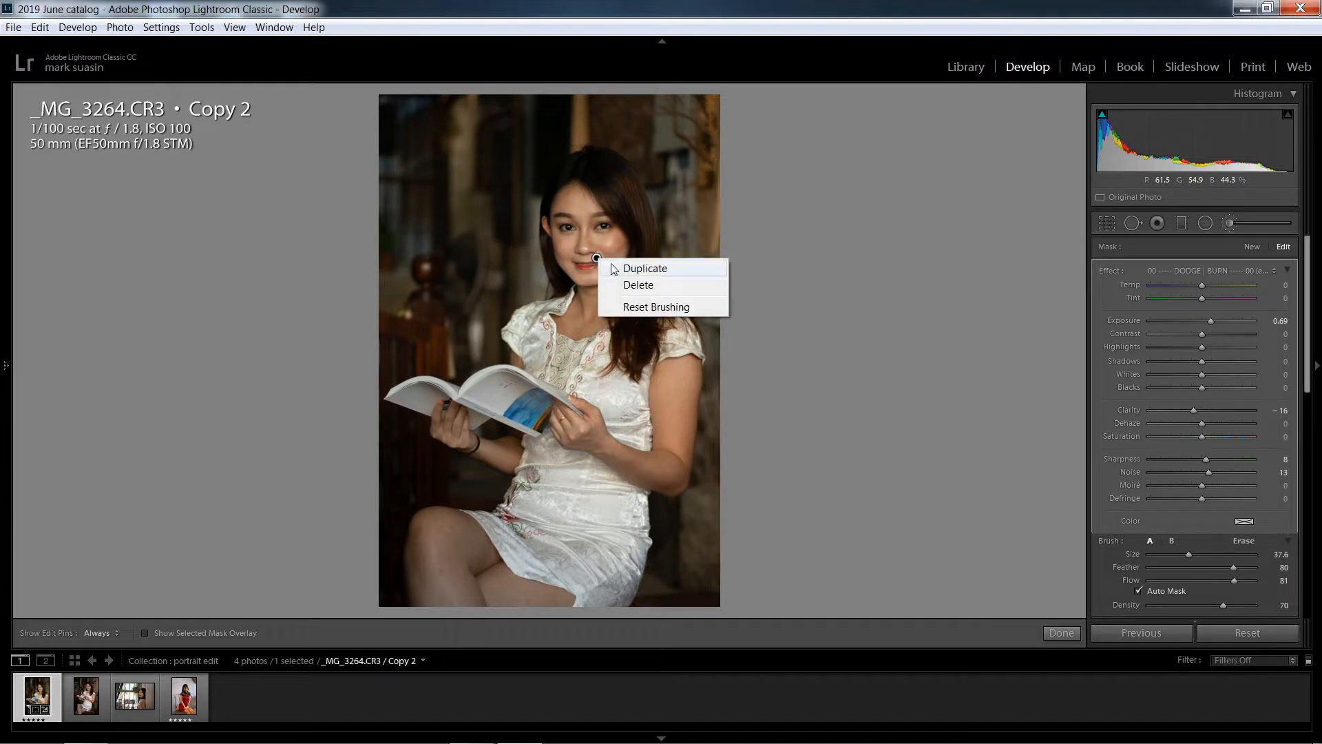
left_click(637, 270)
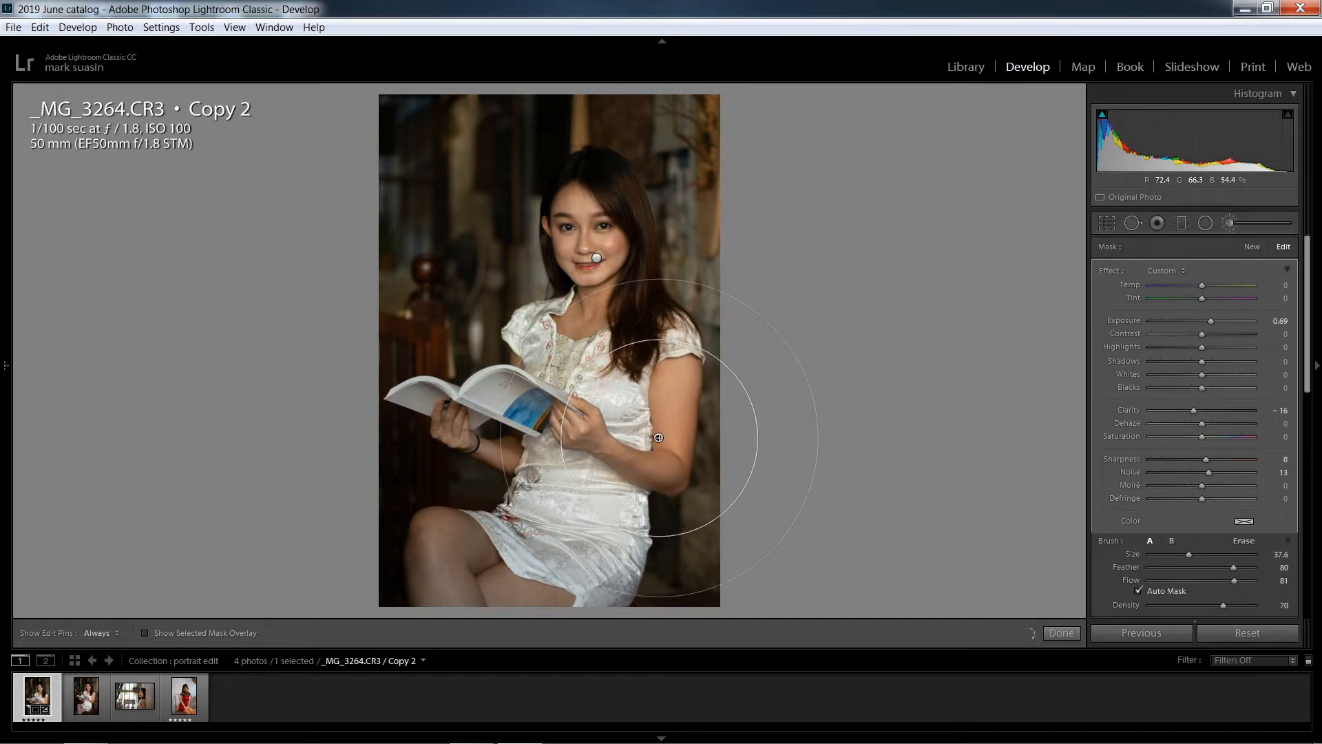
right_click(659, 439)
left_click(667, 449)
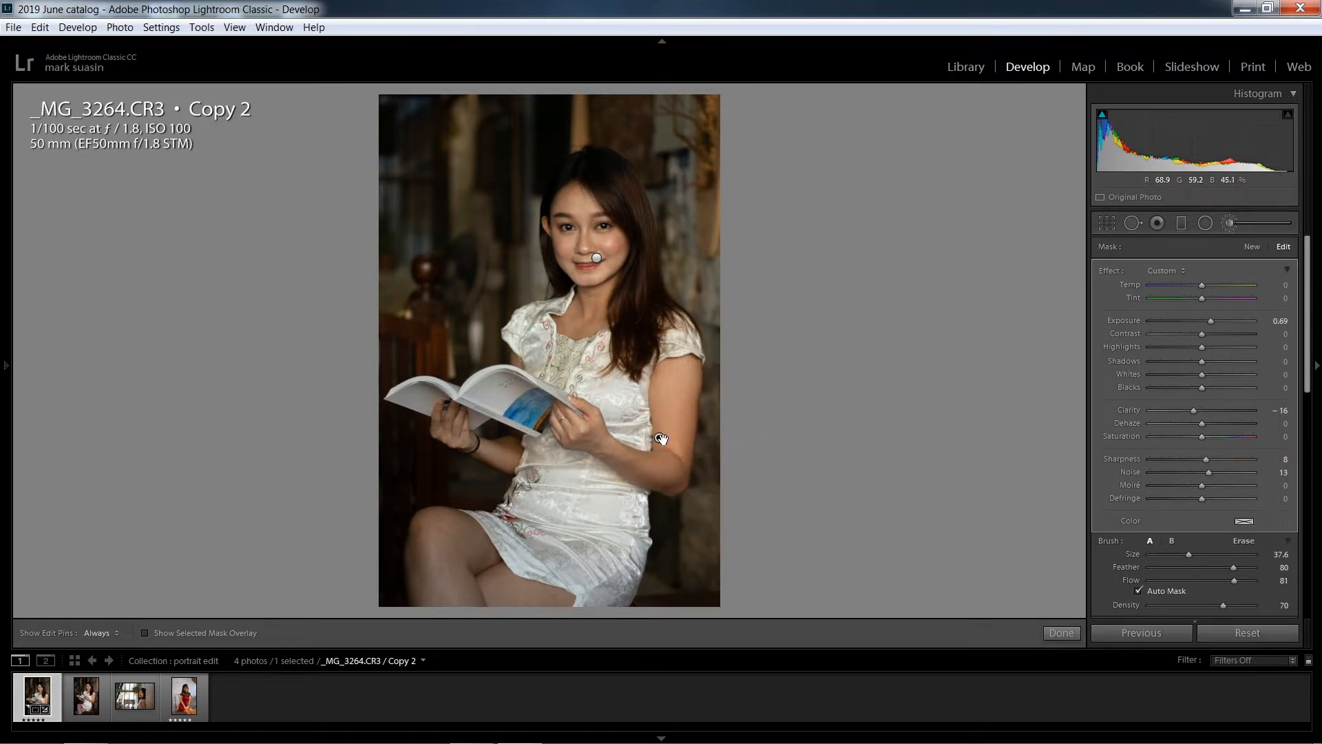
mouse_move(509, 542)
left_mouse_down()
mouse_move(457, 559)
mouse_move(475, 563)
left_mouse_up()
Erase the face brush adjustment from the eyebrow using a size 3.0 eraser with feather 100 and flow 69
left_click(1244, 541)
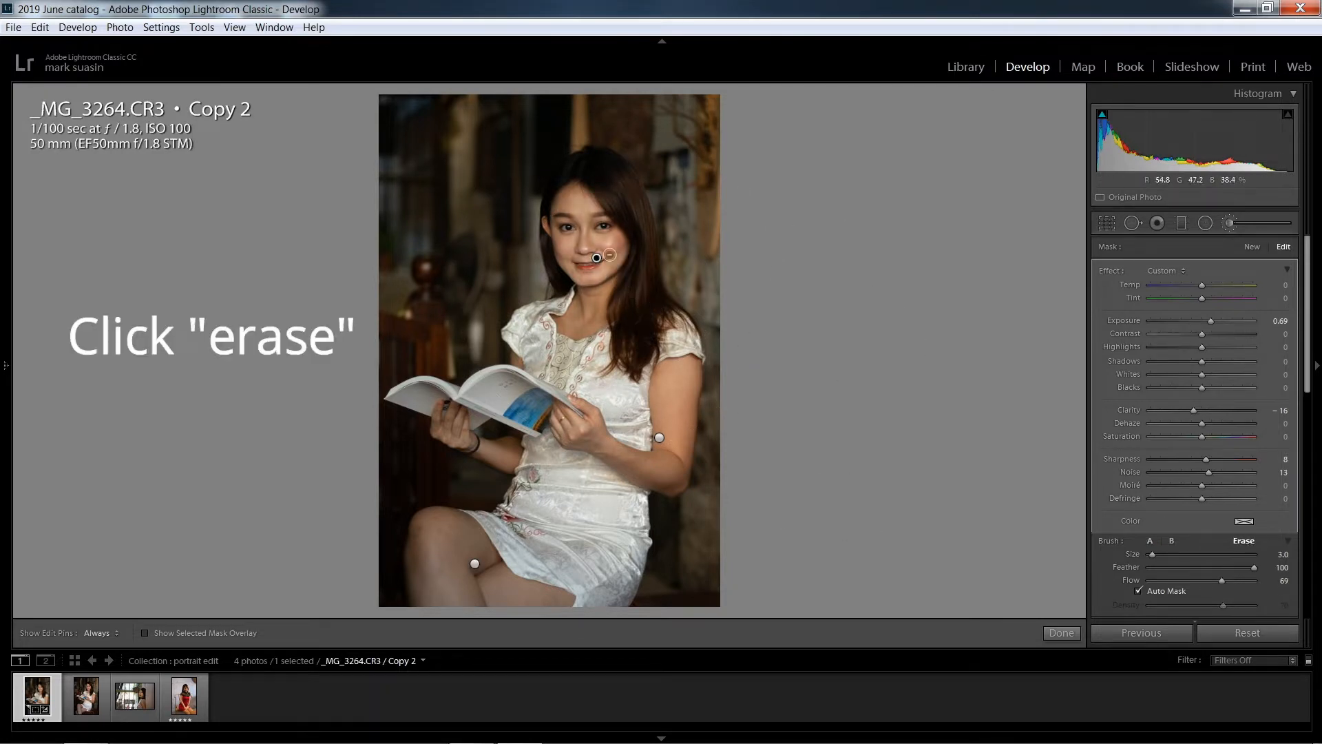
key("z")
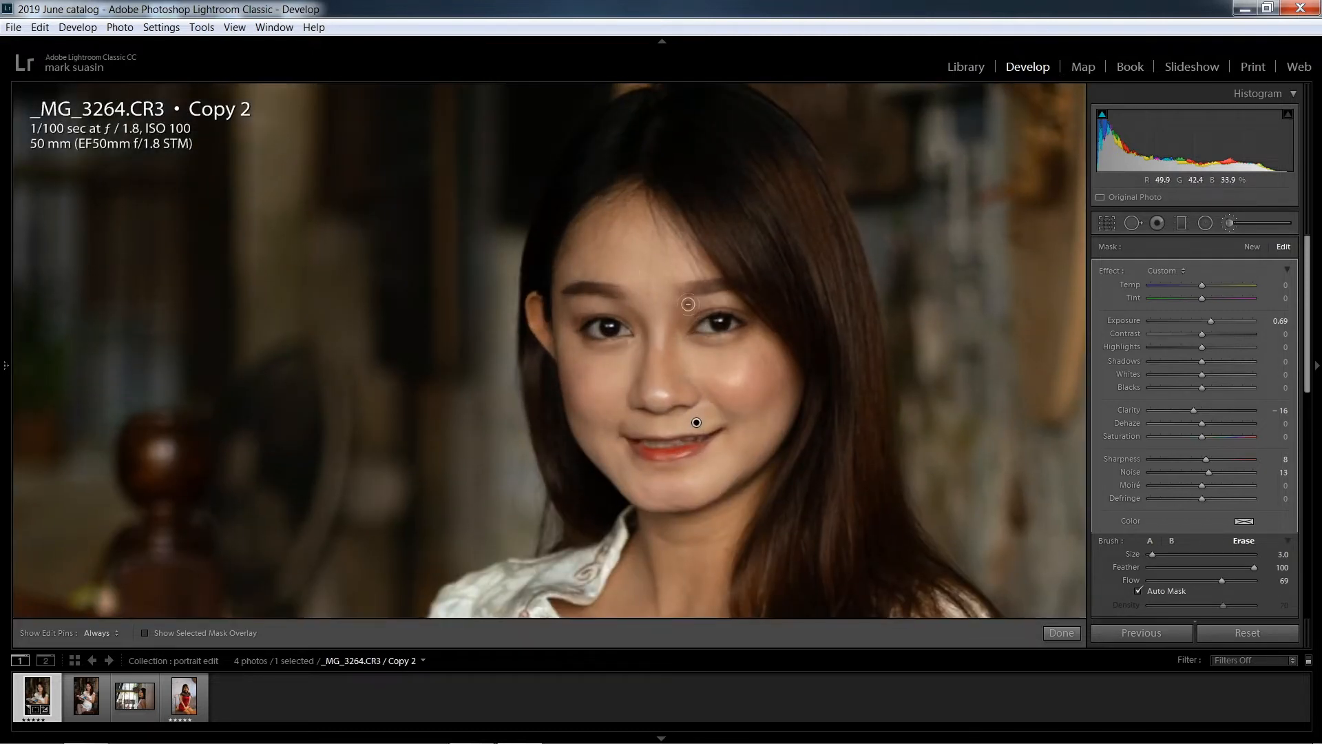
left_click_drag(689, 291, 732, 289)
key("h")
key("h")
left_click(1054, 634)
left_click(708, 368)
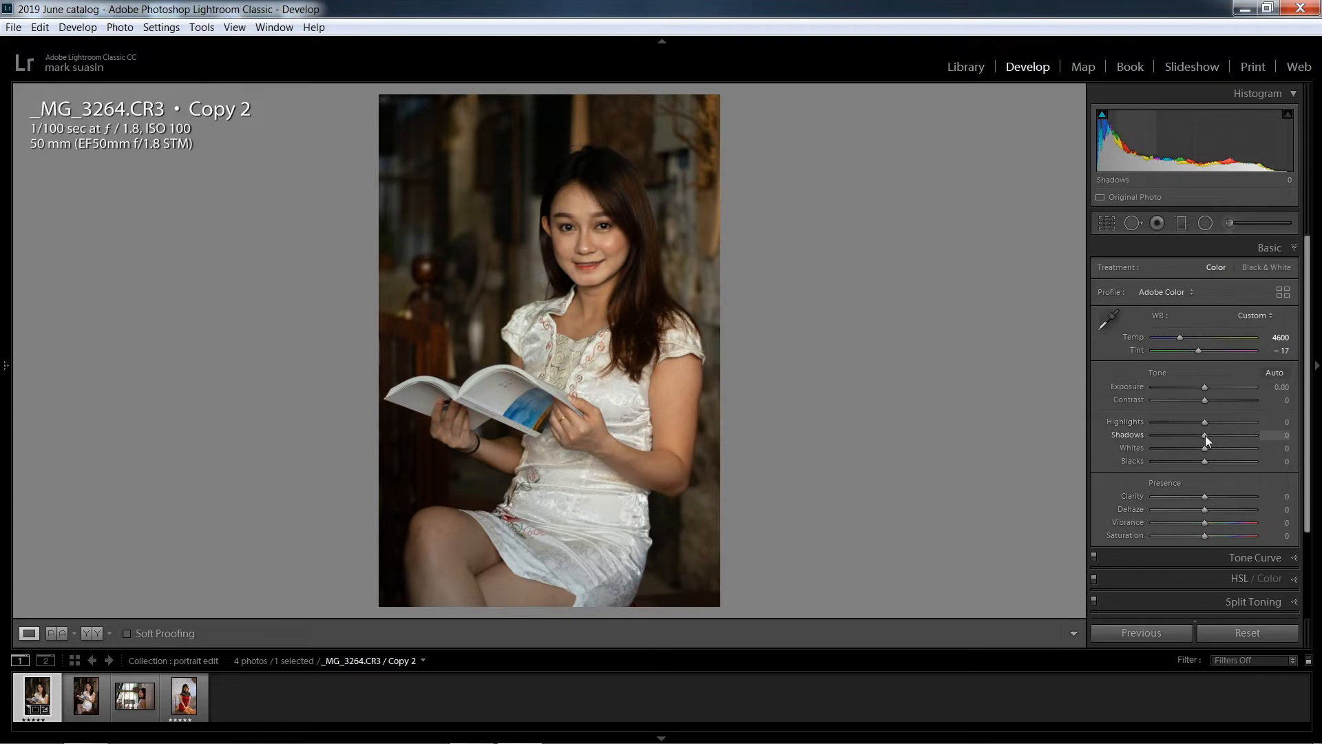
Raise the shadows to +39 and automatically set the whites to +43 and blacks to -7
left_click_drag(1205, 435, 1226, 435)
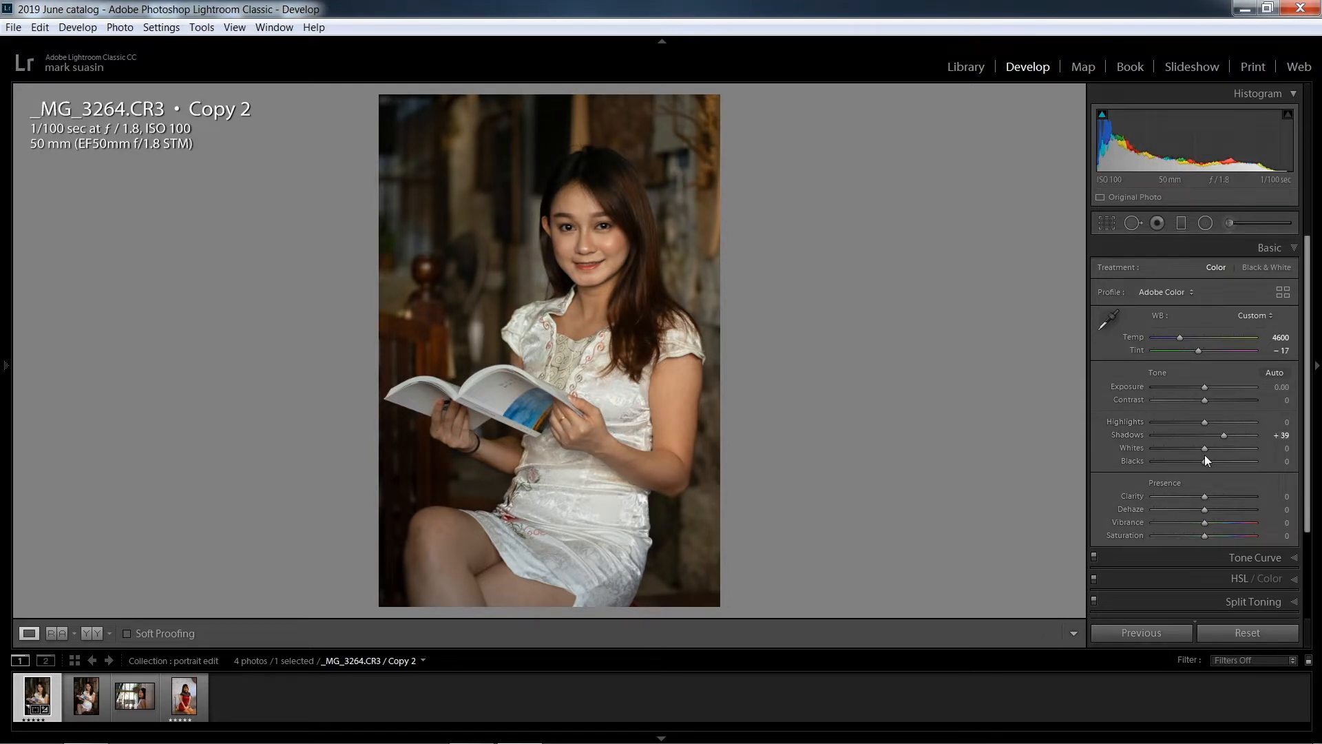
key("shift")
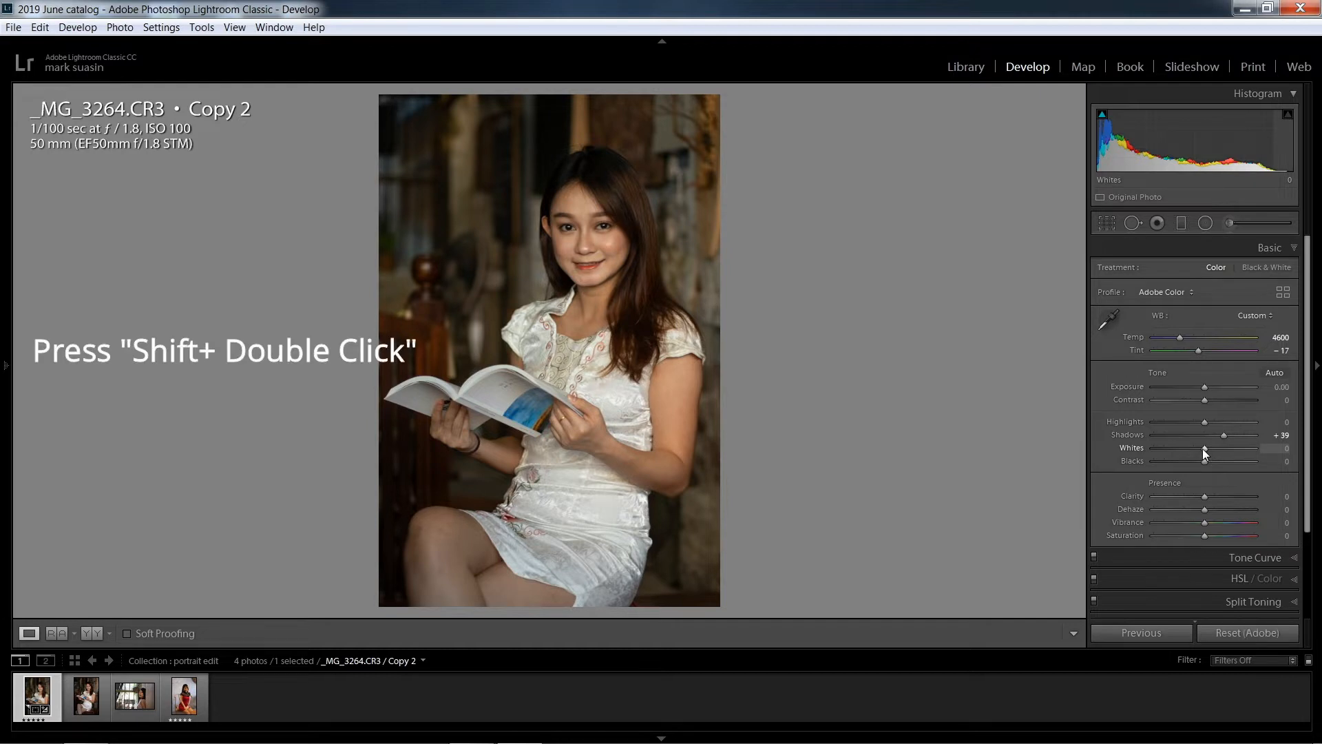
double_click(1204, 449, "shift")
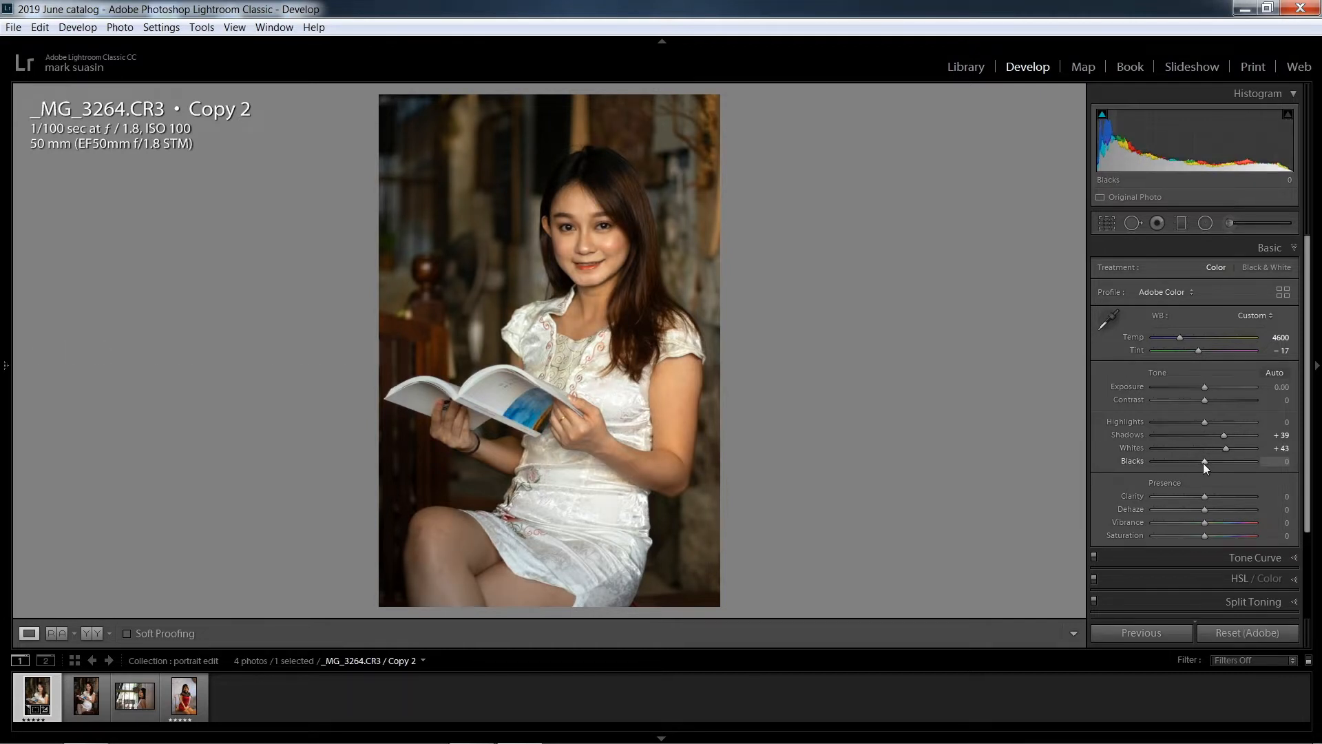
double_click(1204, 461, "shift")
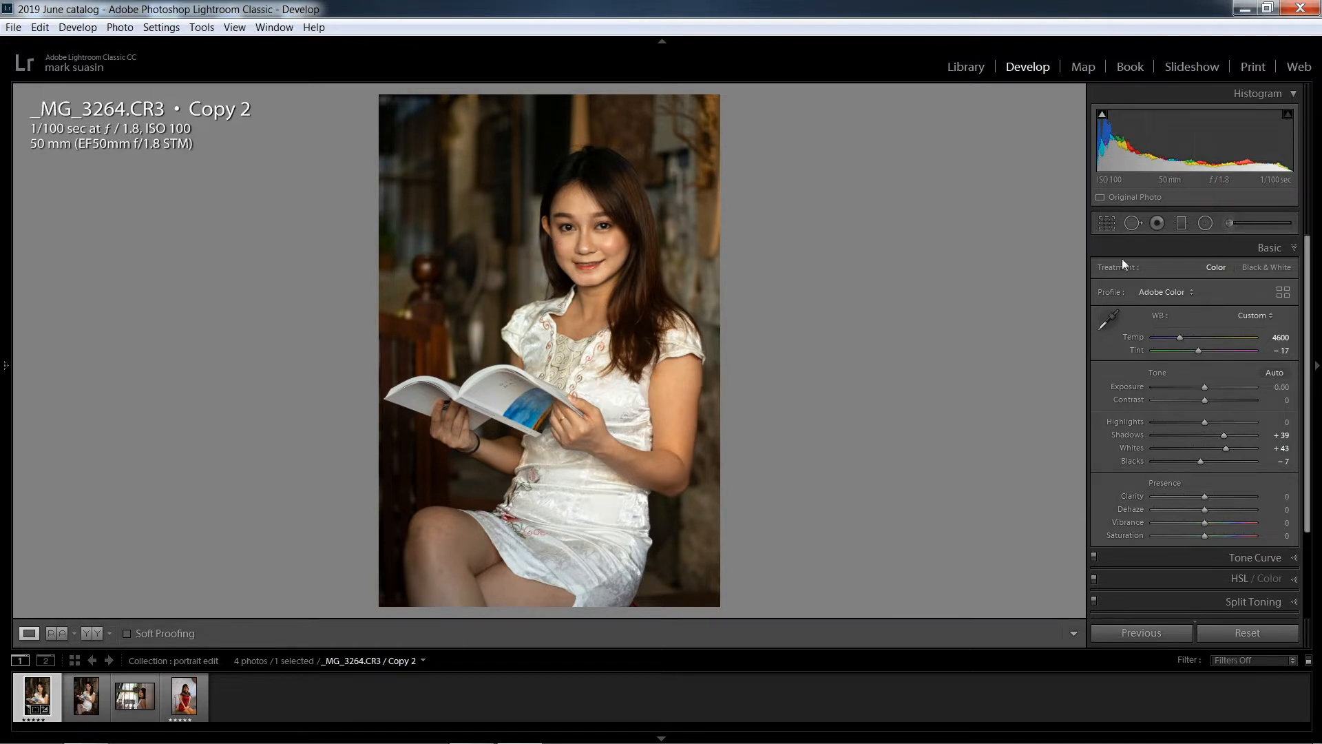
Brighten both eyes using the 24 Eye Brightener adjustment brush at size 2.0
left_click(625, 210)
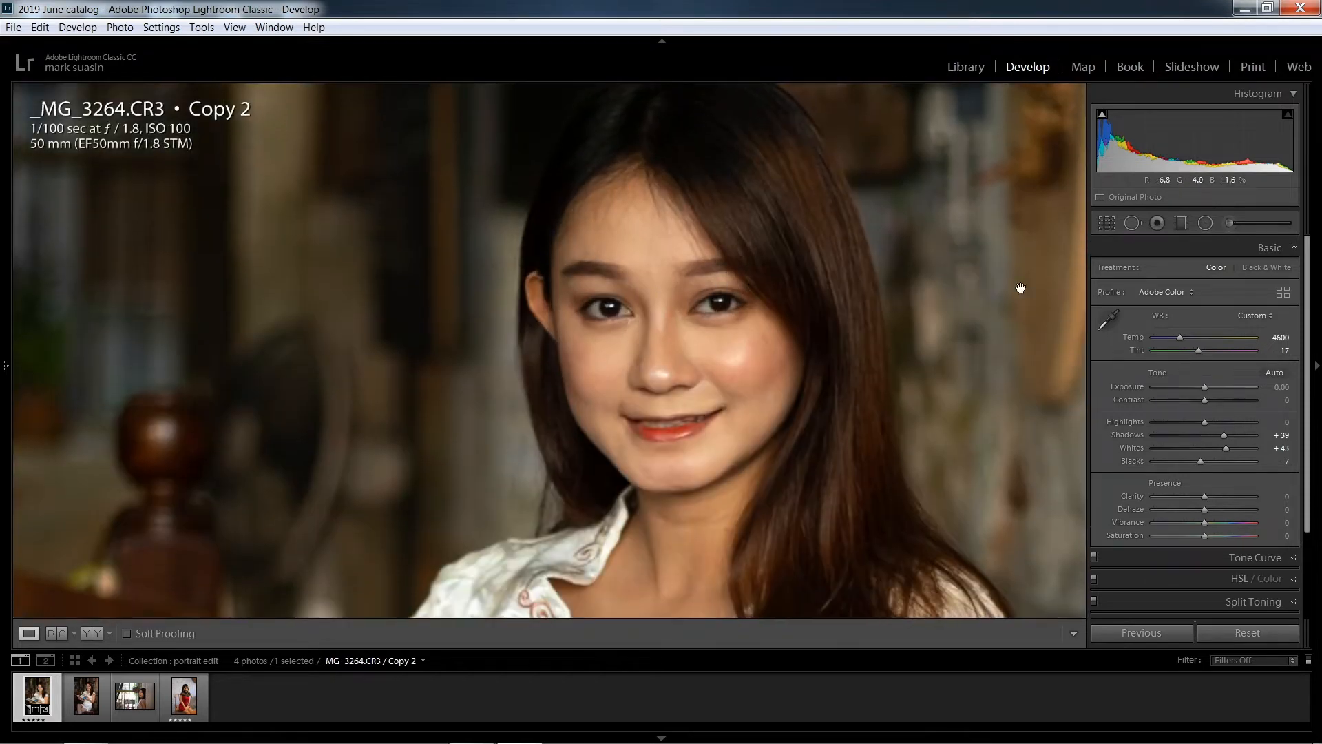
left_click(1228, 223)
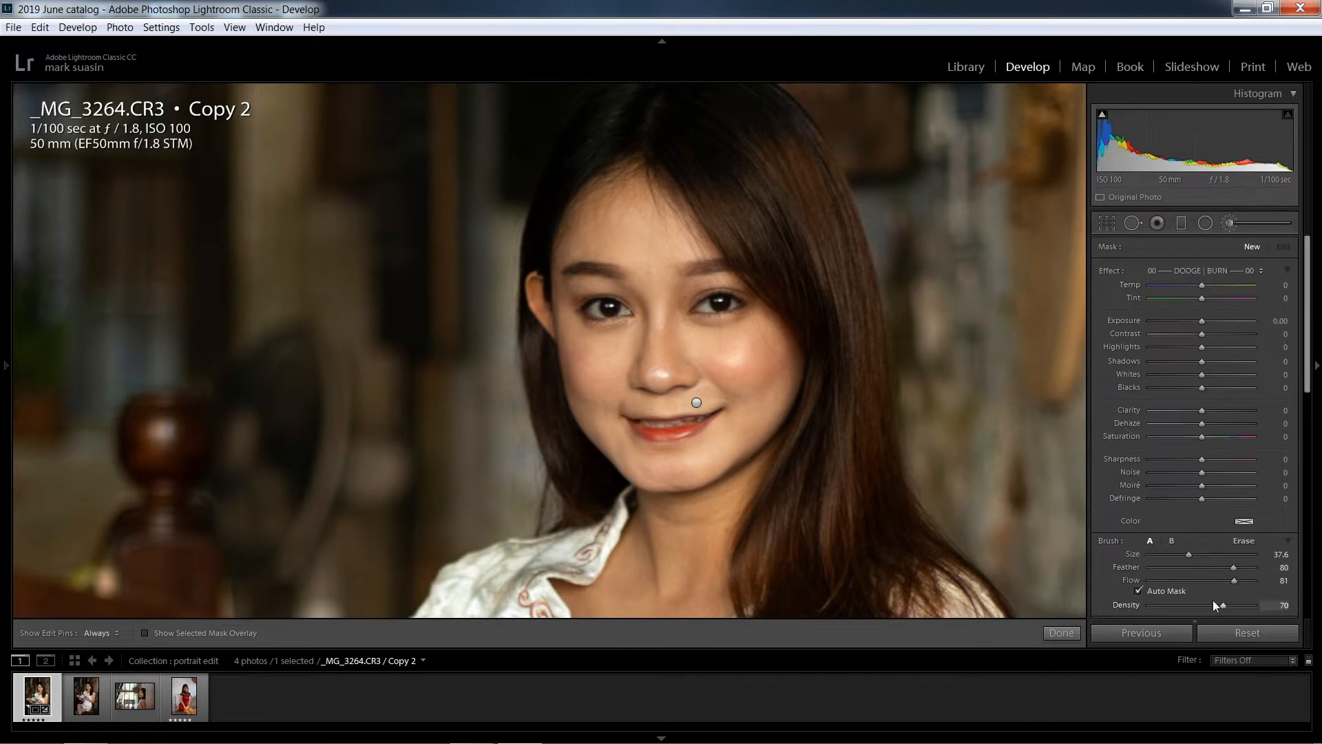
left_click(1191, 272)
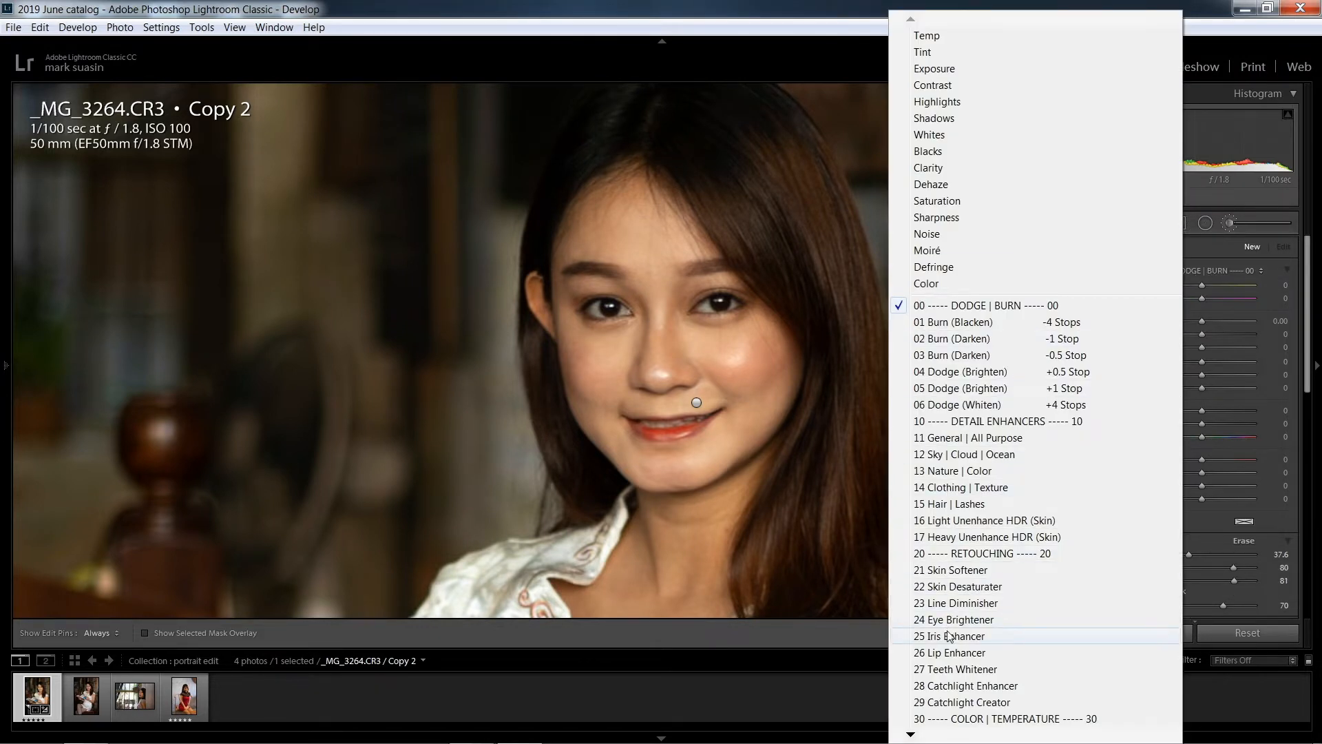
left_click(957, 619)
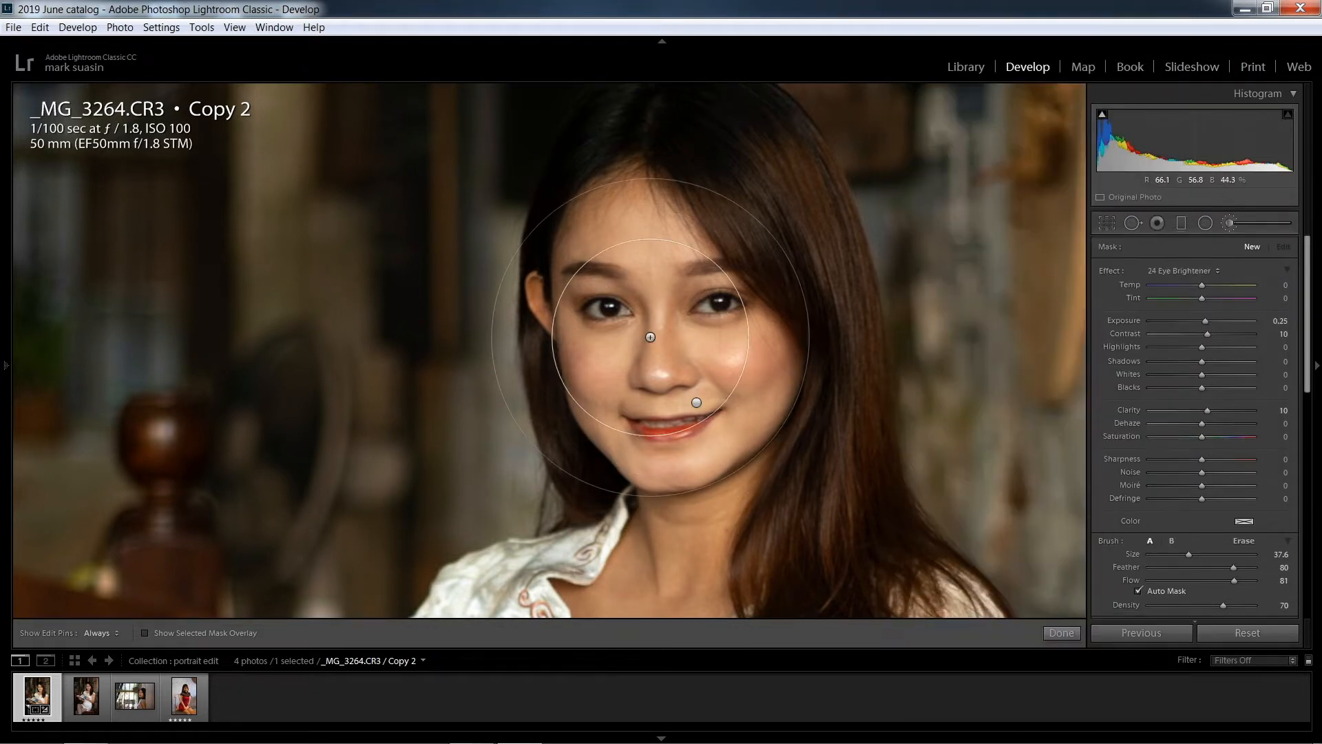
scroll(650, 337, "down", 2)
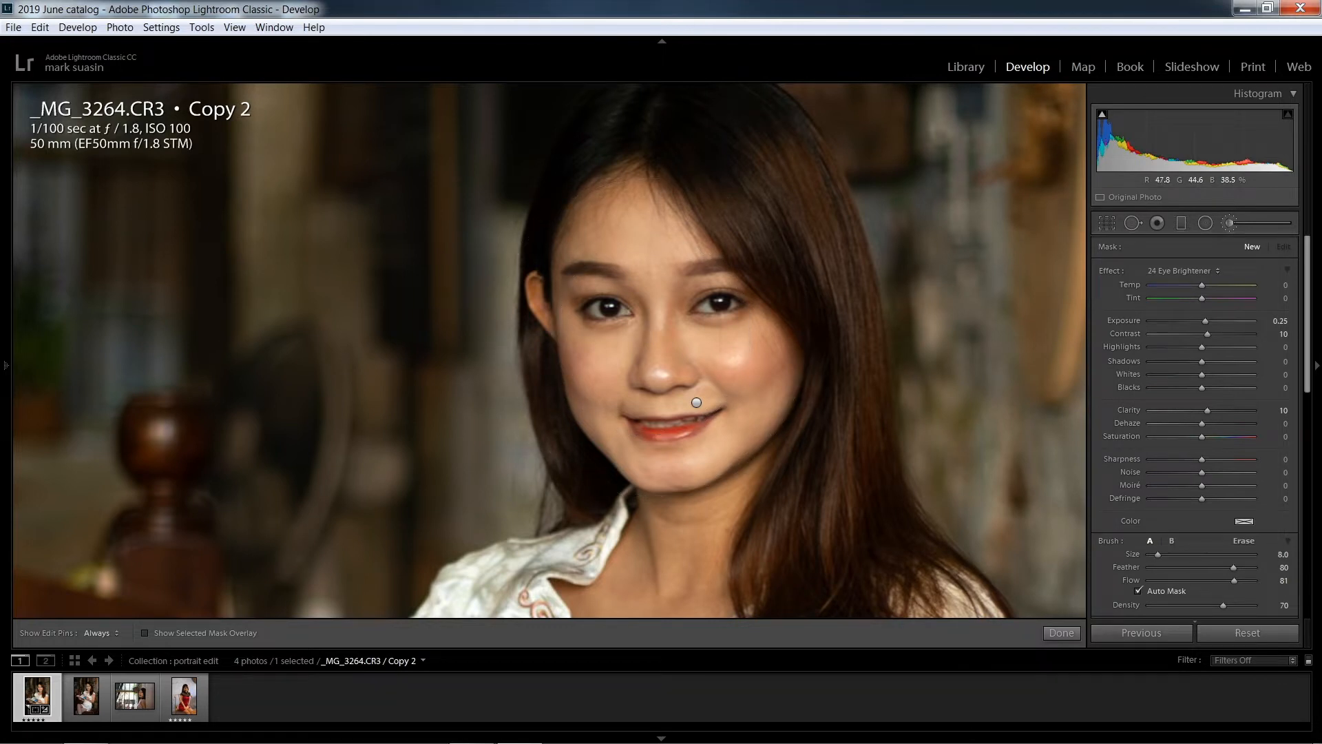
scroll(623, 310, "up", 2)
key("h")
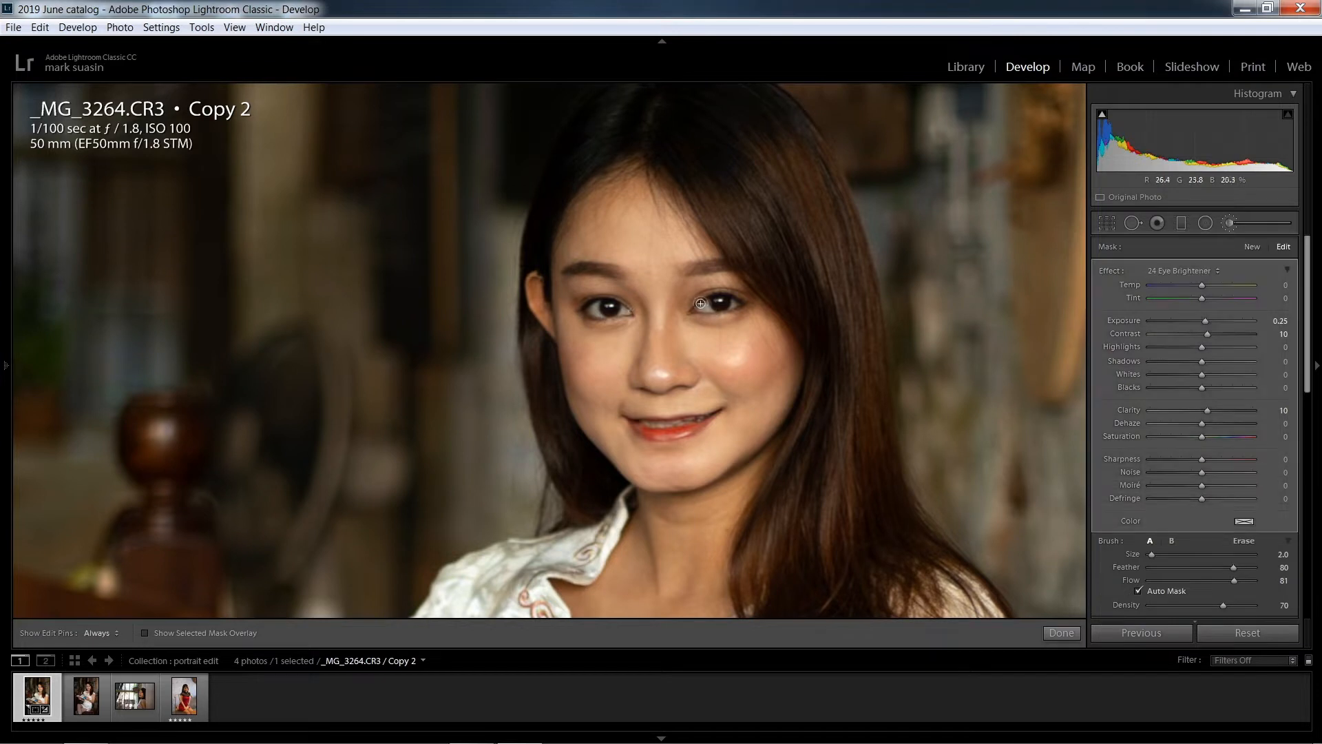
key("h")
left_click(718, 301)
left_click(612, 306)
left_click(606, 321)
left_click(1061, 632)
Enhance both irises using the 25 Iris Enhancer adjustment brush at size 2.0
left_click(1234, 222)
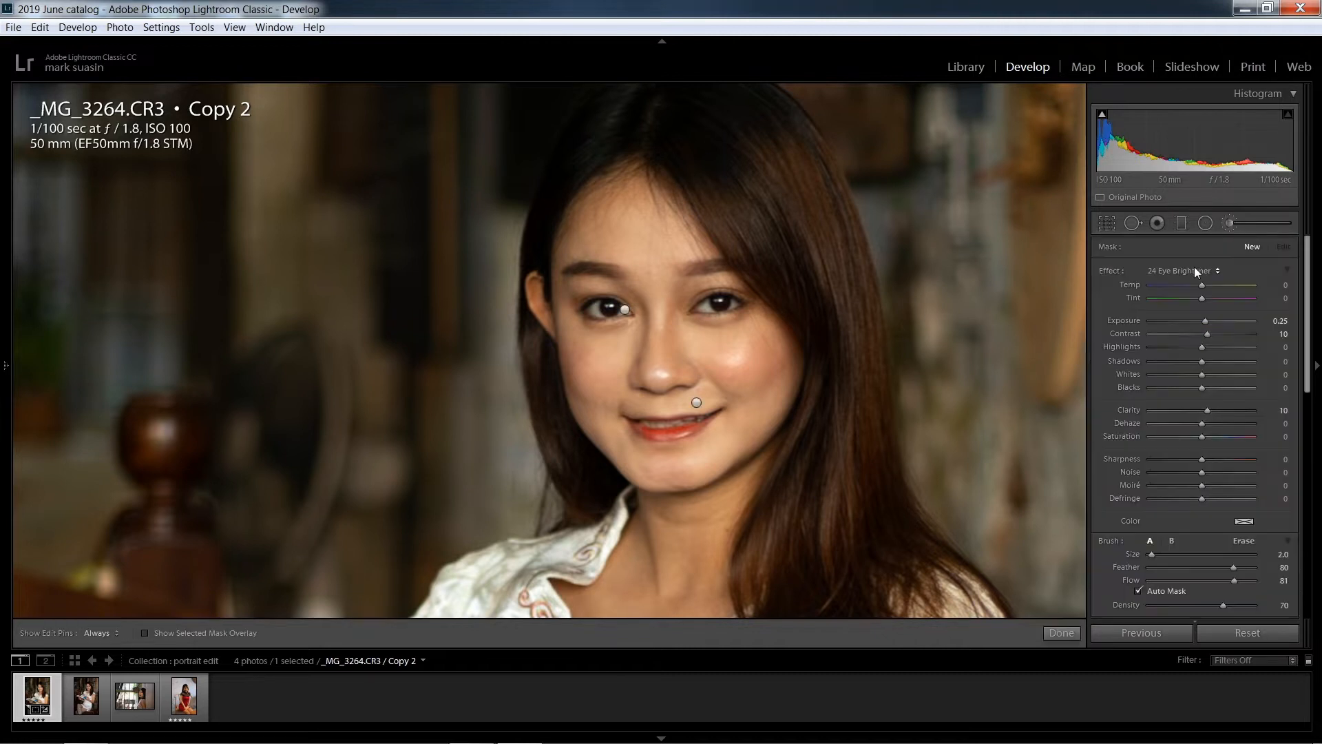
left_click(1196, 271)
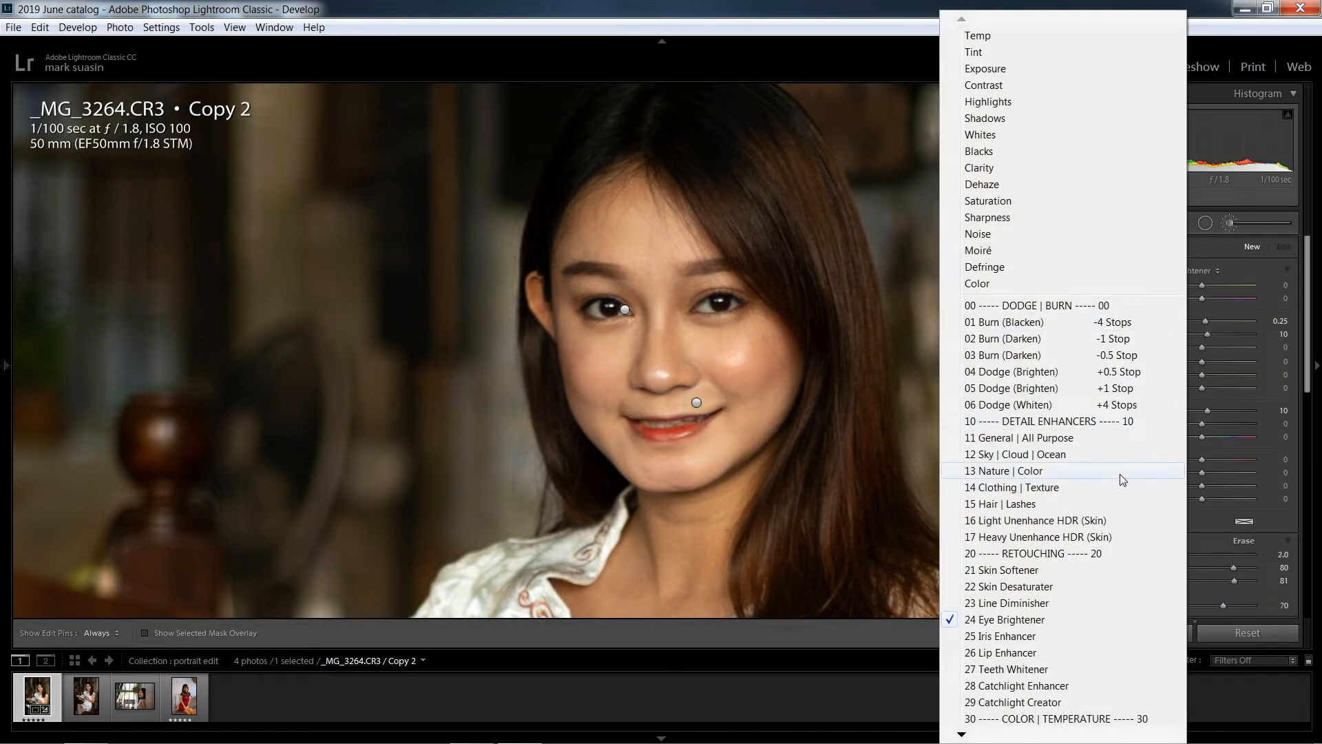
left_click(1022, 637)
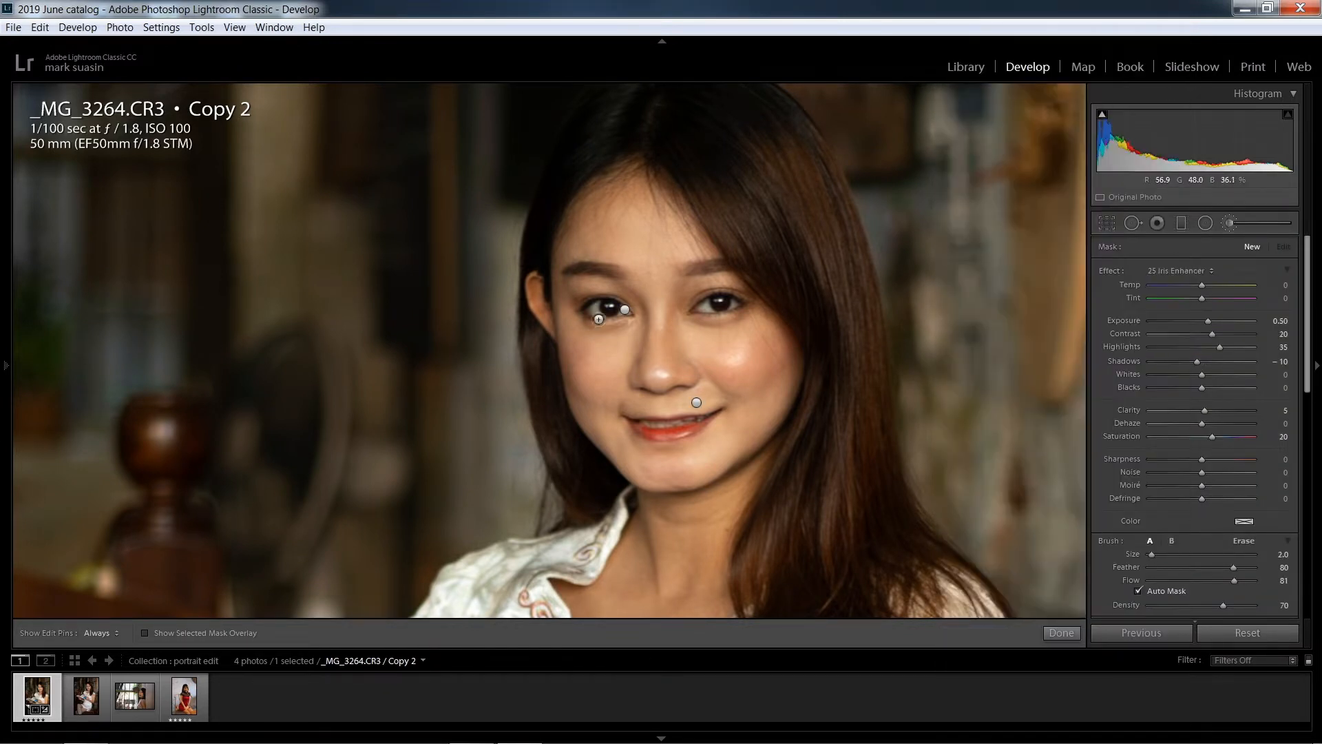
key("h")
left_click(612, 303)
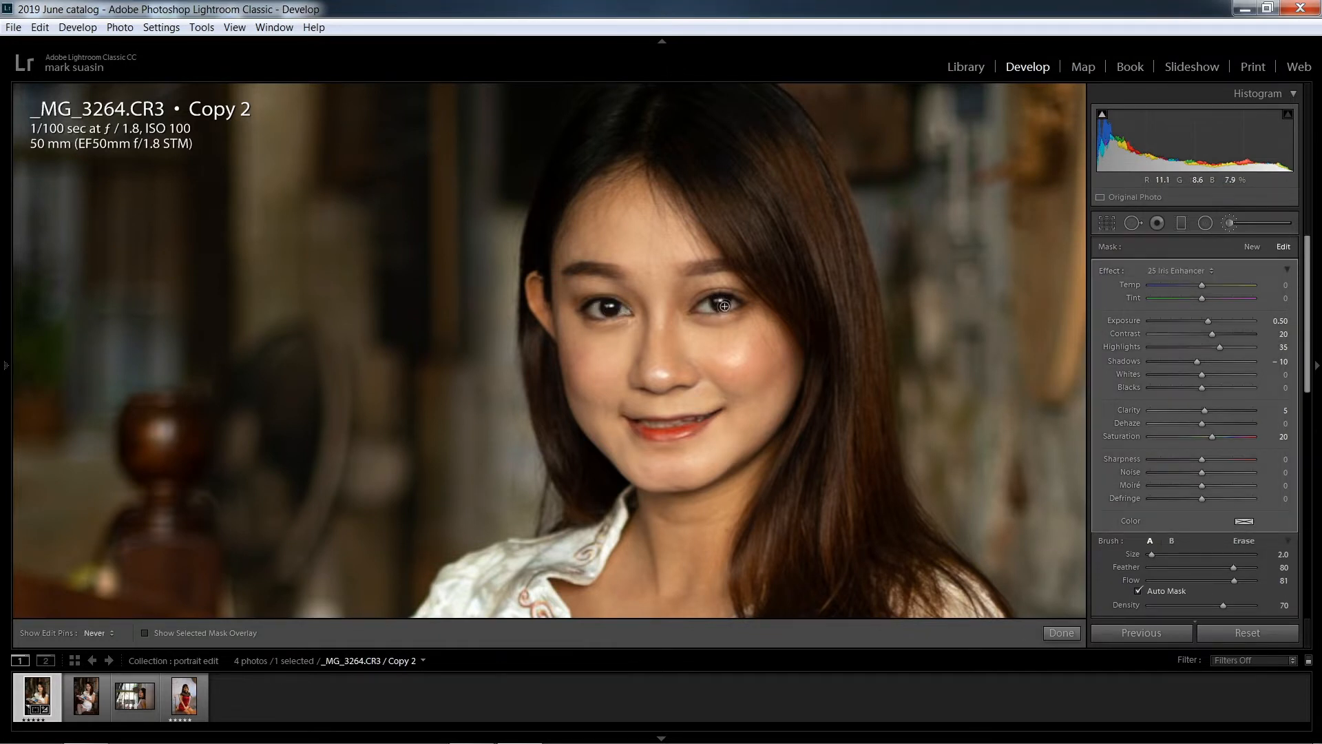
left_click(1059, 634)
left_click(1231, 225)
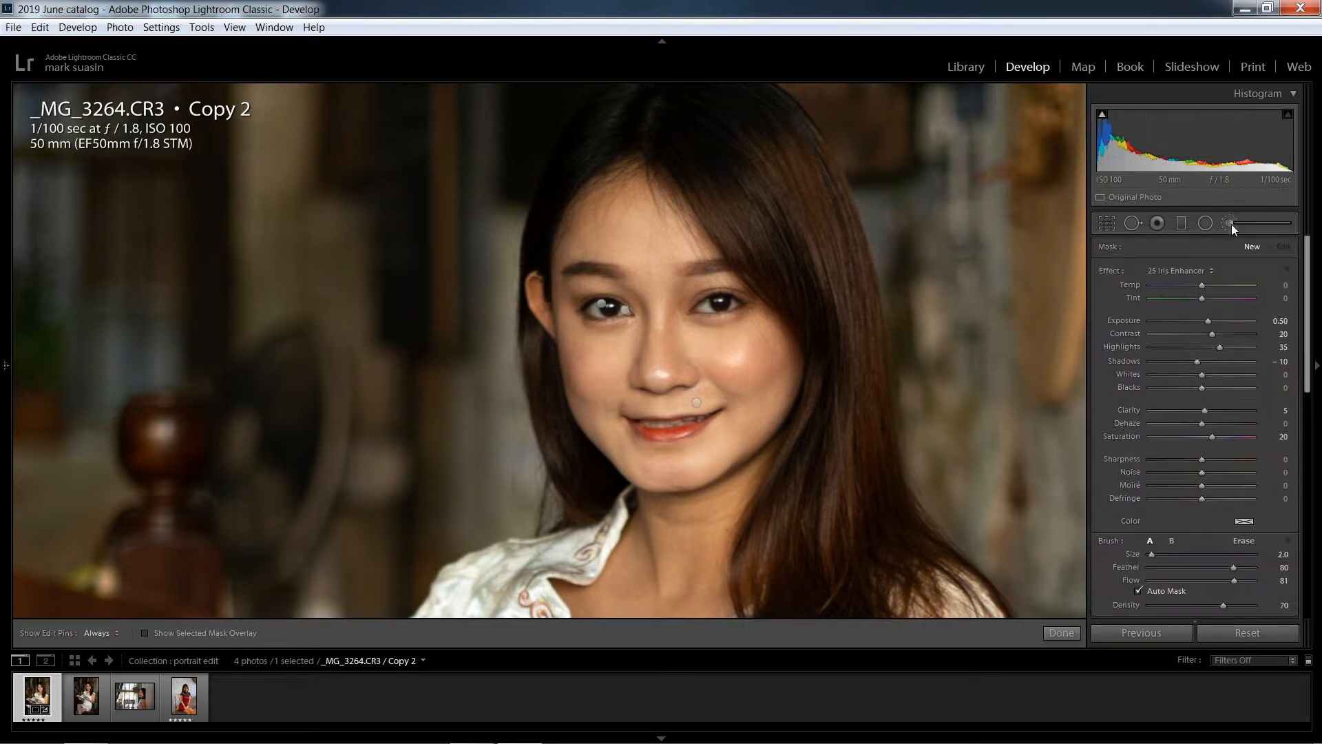
left_click(1193, 267)
left_click(1010, 671)
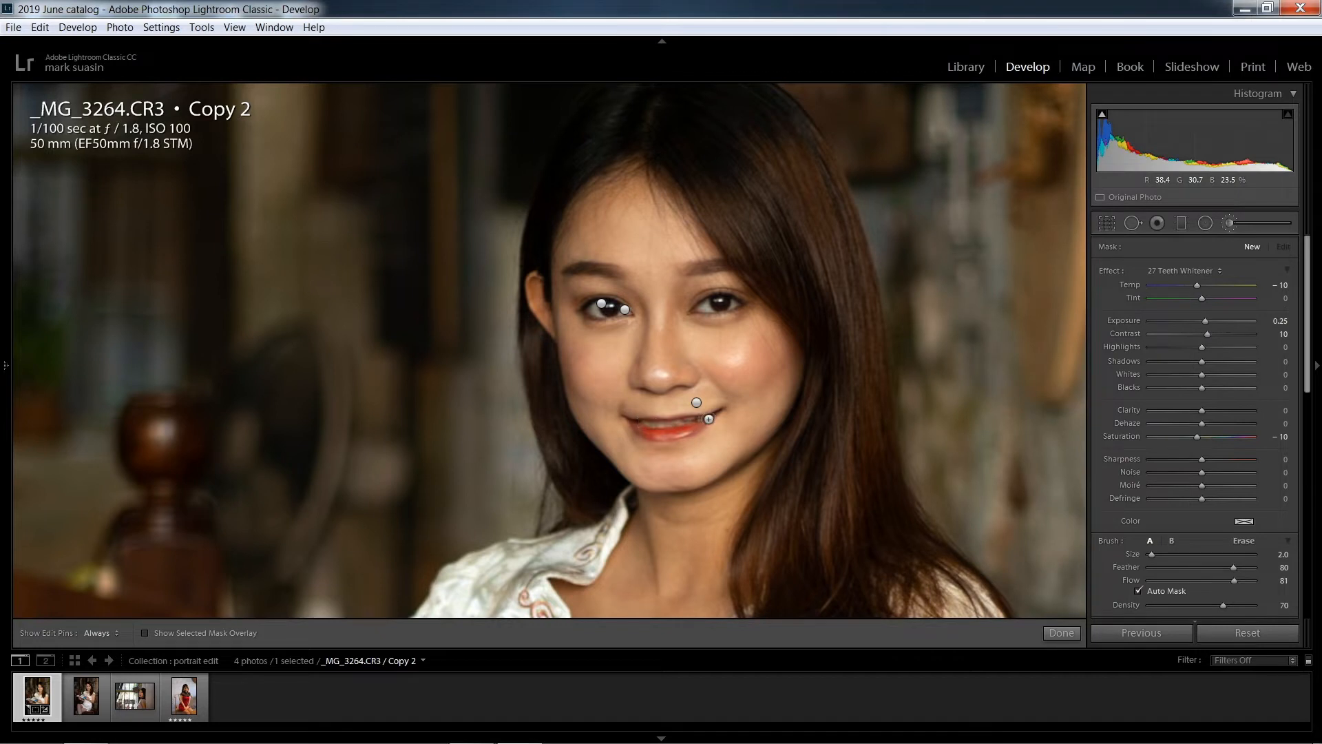
left_click(1059, 633)
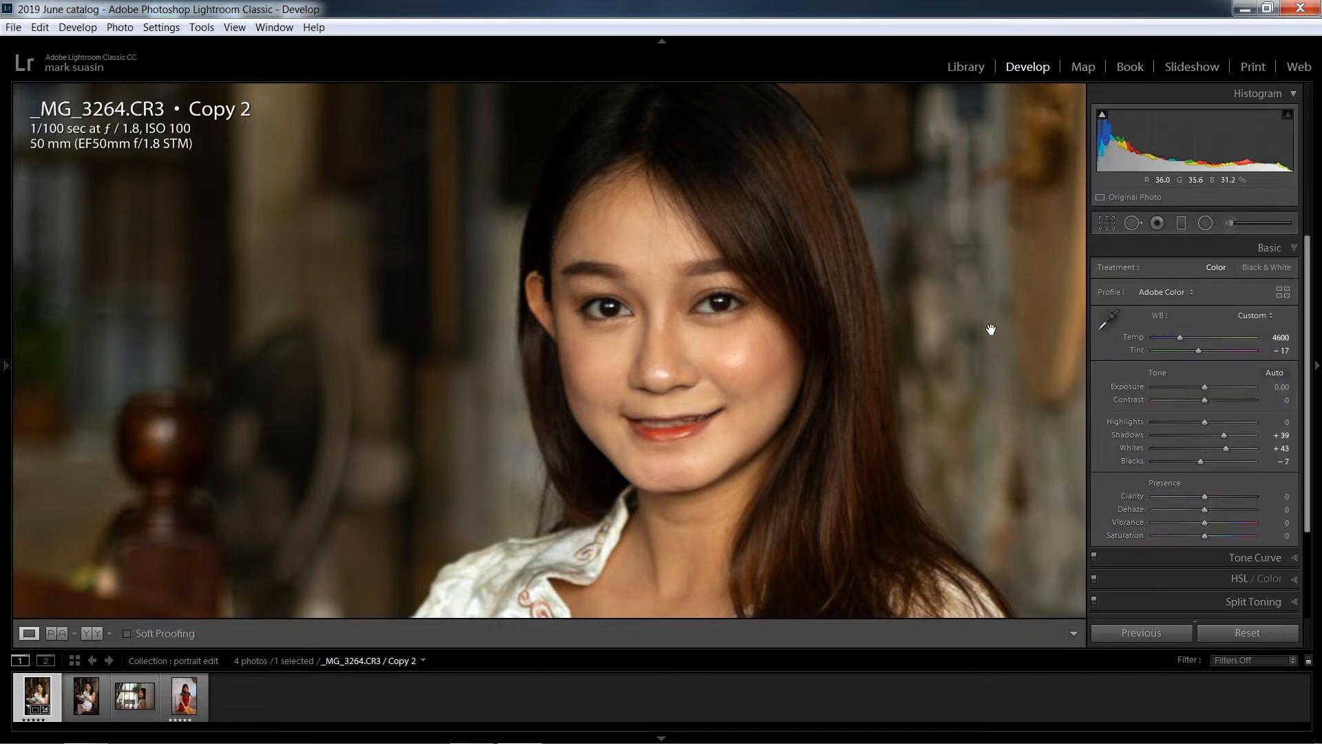
Darken both eyebrows using the 03 Burn (Darken) adjustment brush with exposure set to -0.27 at size 2.0
left_click(1226, 221)
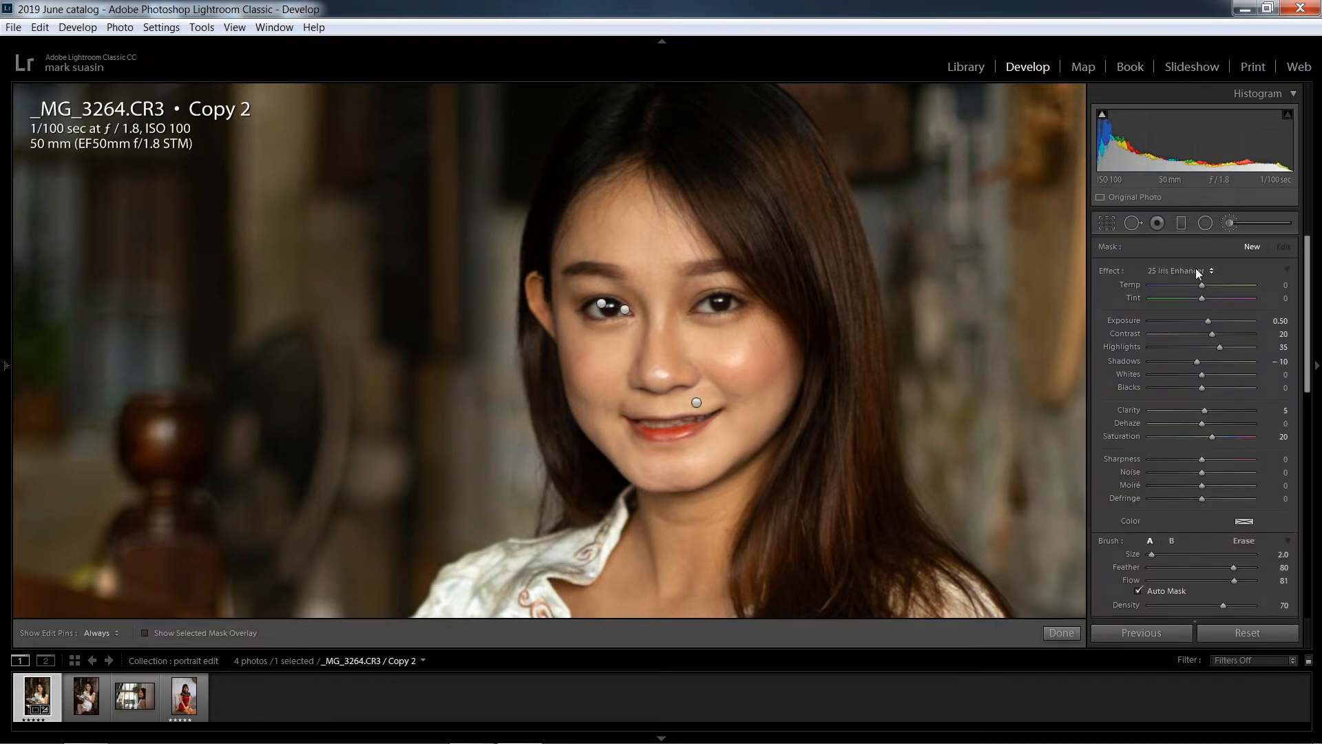
left_click(1198, 272)
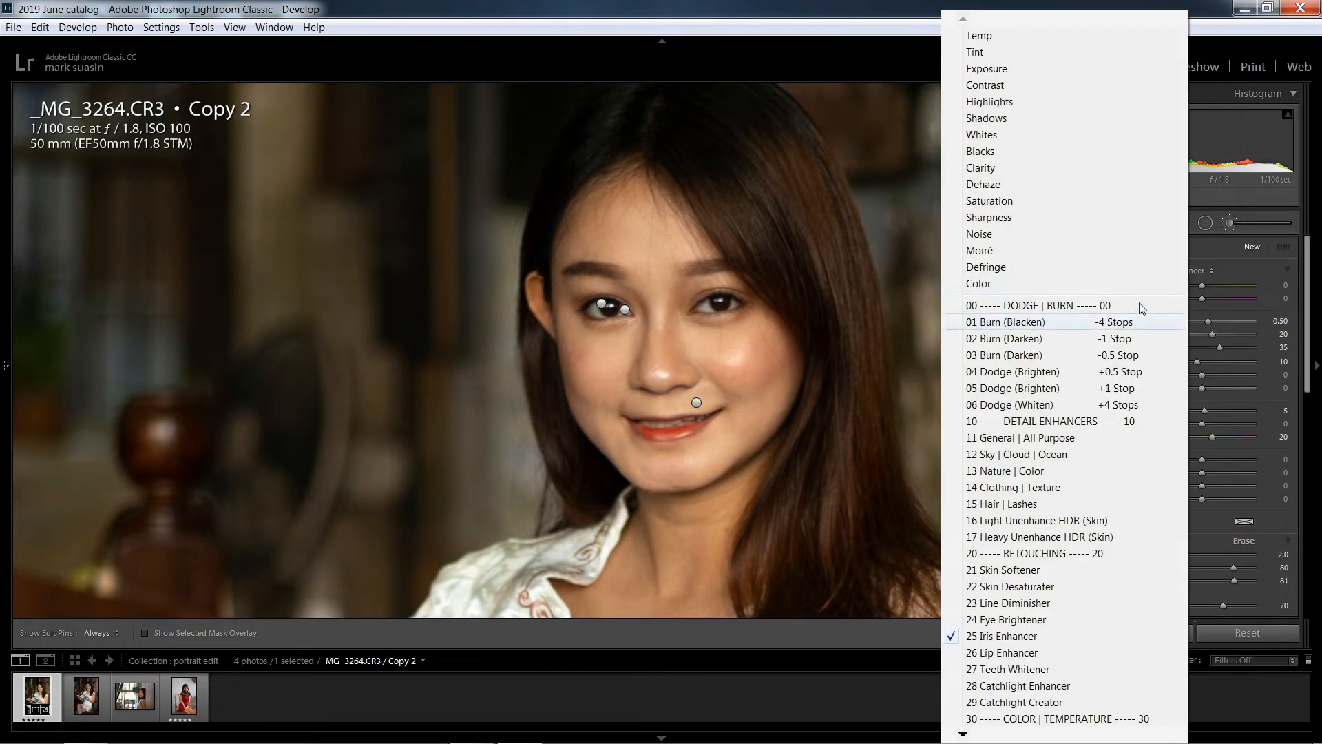
left_click(1045, 356)
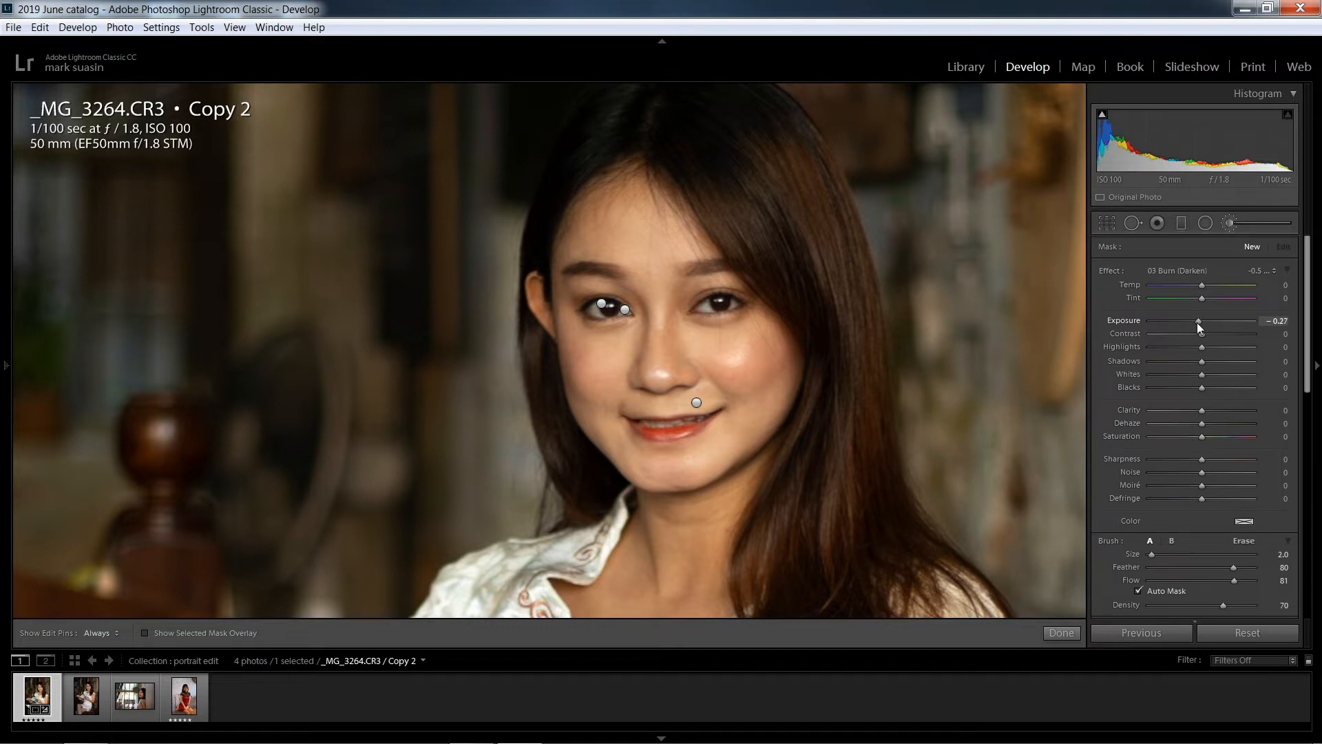
left_click_drag(686, 273, 740, 267)
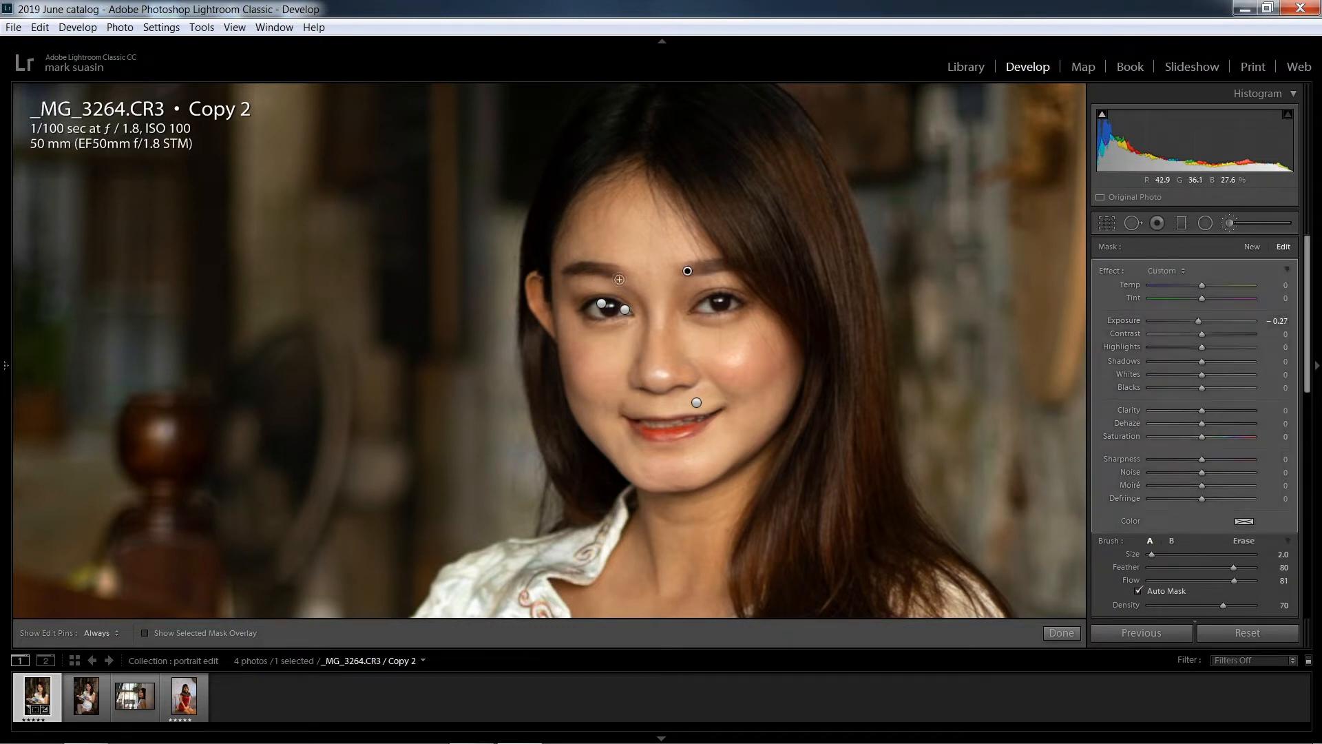
left_click_drag(618, 278, 612, 273)
left_click_drag(701, 271, 727, 270)
Contour the sides of the nose and the jawline with the same burn brush, enlarging it to size 6.0
mouse_move(632, 291)
left_mouse_down()
mouse_move(647, 315)
mouse_move(636, 371)
left_mouse_up()
left_click_drag(694, 300, 686, 300)
scroll(677, 298, "up", 1)
scroll(776, 373, "up", 3)
mouse_move(566, 369)
left_mouse_down()
mouse_move(585, 418)
mouse_move(655, 485)
mouse_move(611, 452)
mouse_move(655, 474)
left_mouse_up()
left_click(1059, 633)
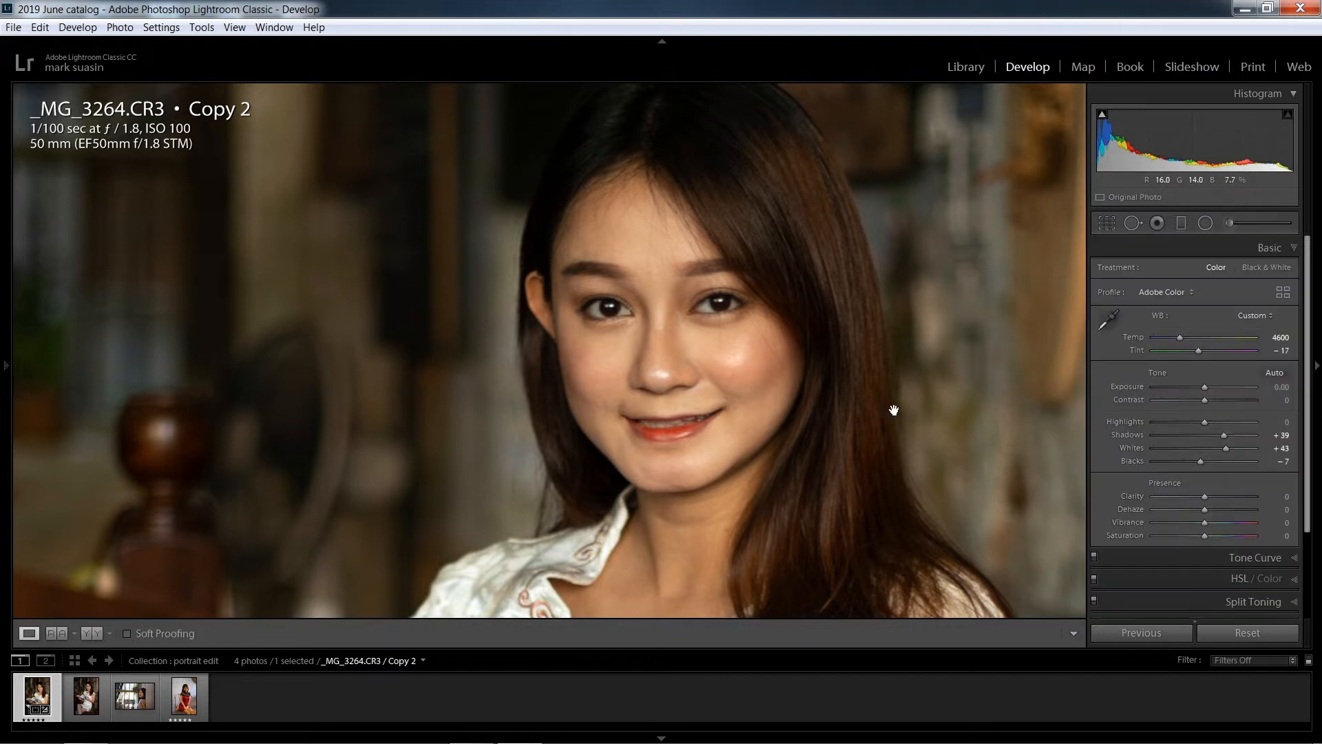
Reduce the overall saturation of the photo to -10
left_click(840, 407)
scroll(1215, 465, "down", 2)
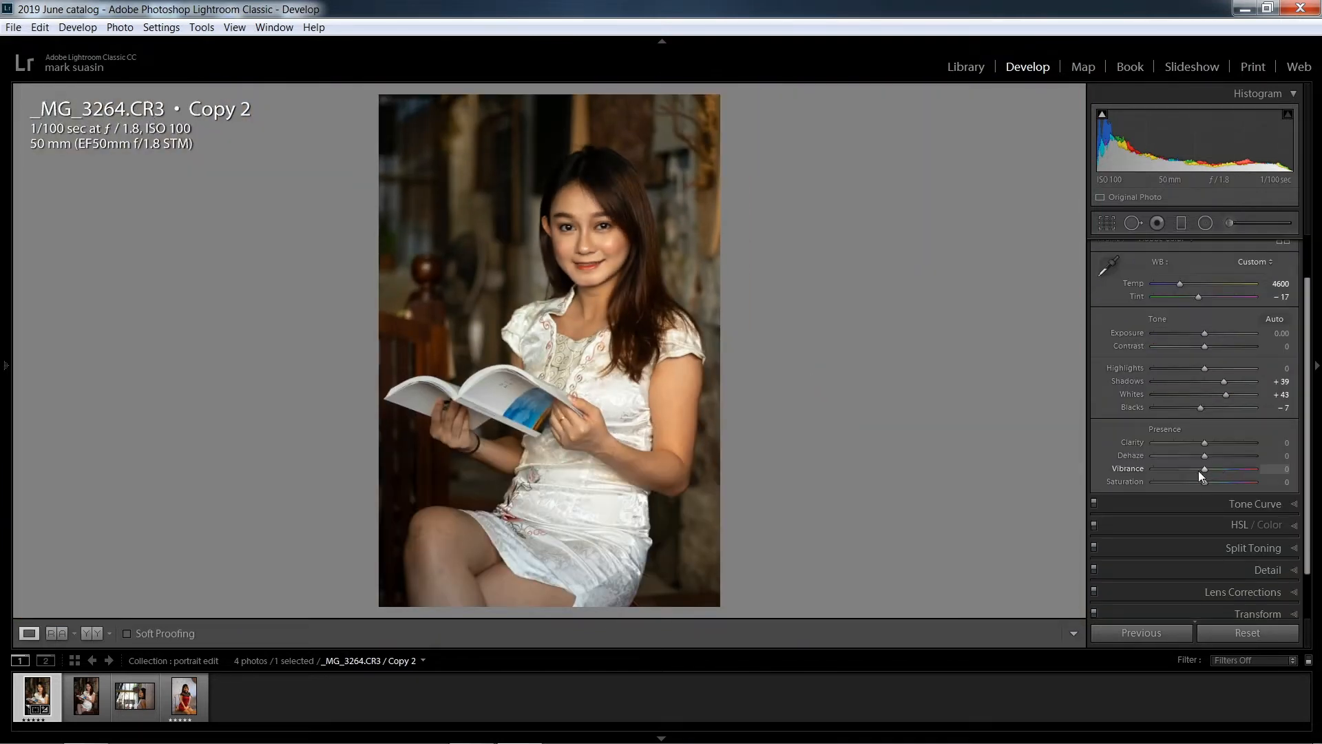
left_click_drag(1199, 486, 1196, 486)
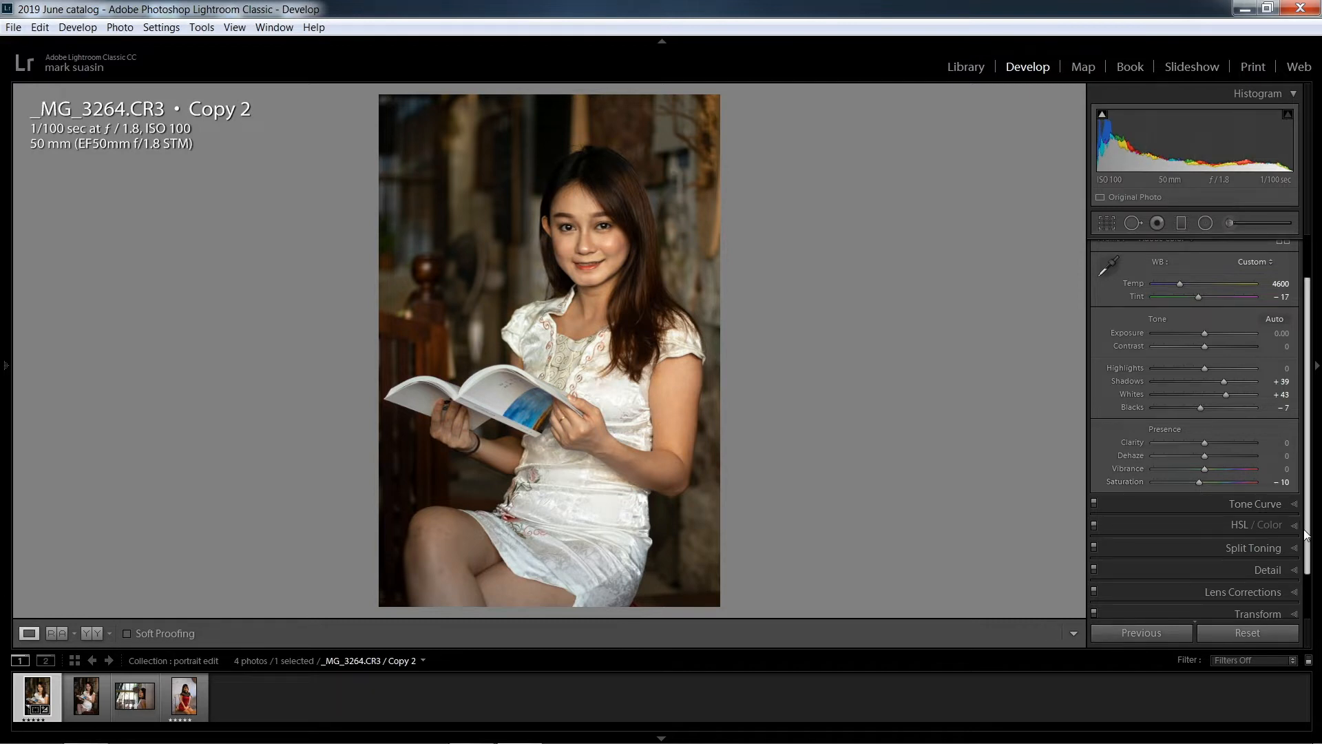
Shape the RGB point curve with three inner points, raising the black endpoint, lowering the white endpoint and slightly lifting the midtones
scroll(1306, 568, "down", 2)
left_click(1289, 450)
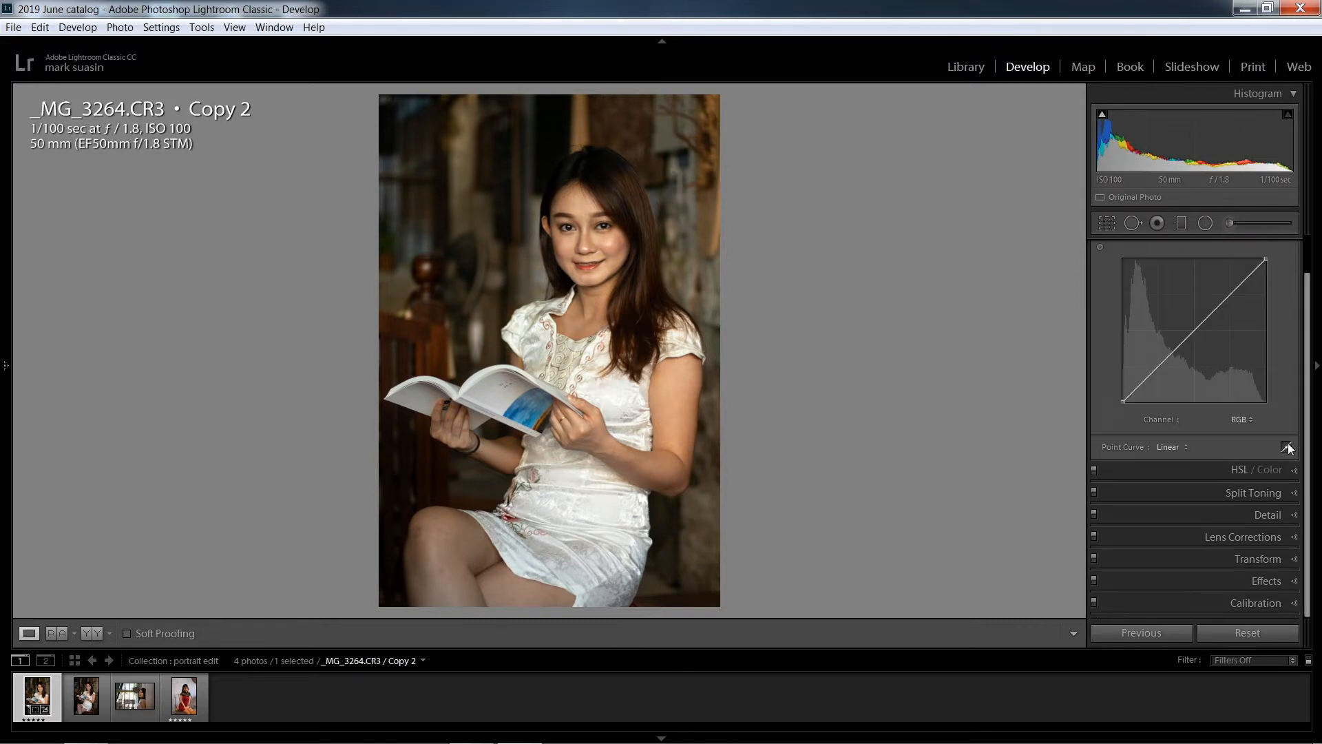
left_click(1155, 370)
left_click(1231, 295)
left_click_drag(1123, 400, 1122, 384)
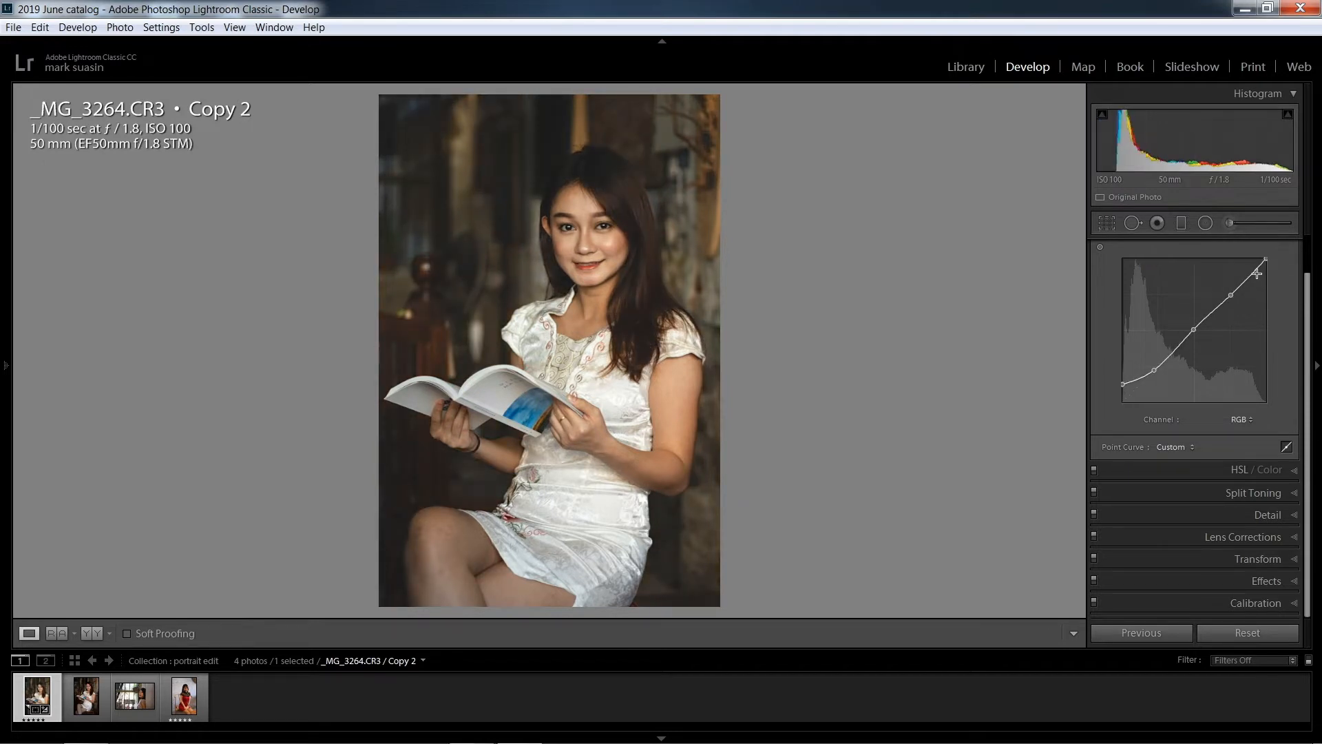
left_click_drag(1266, 260, 1265, 268)
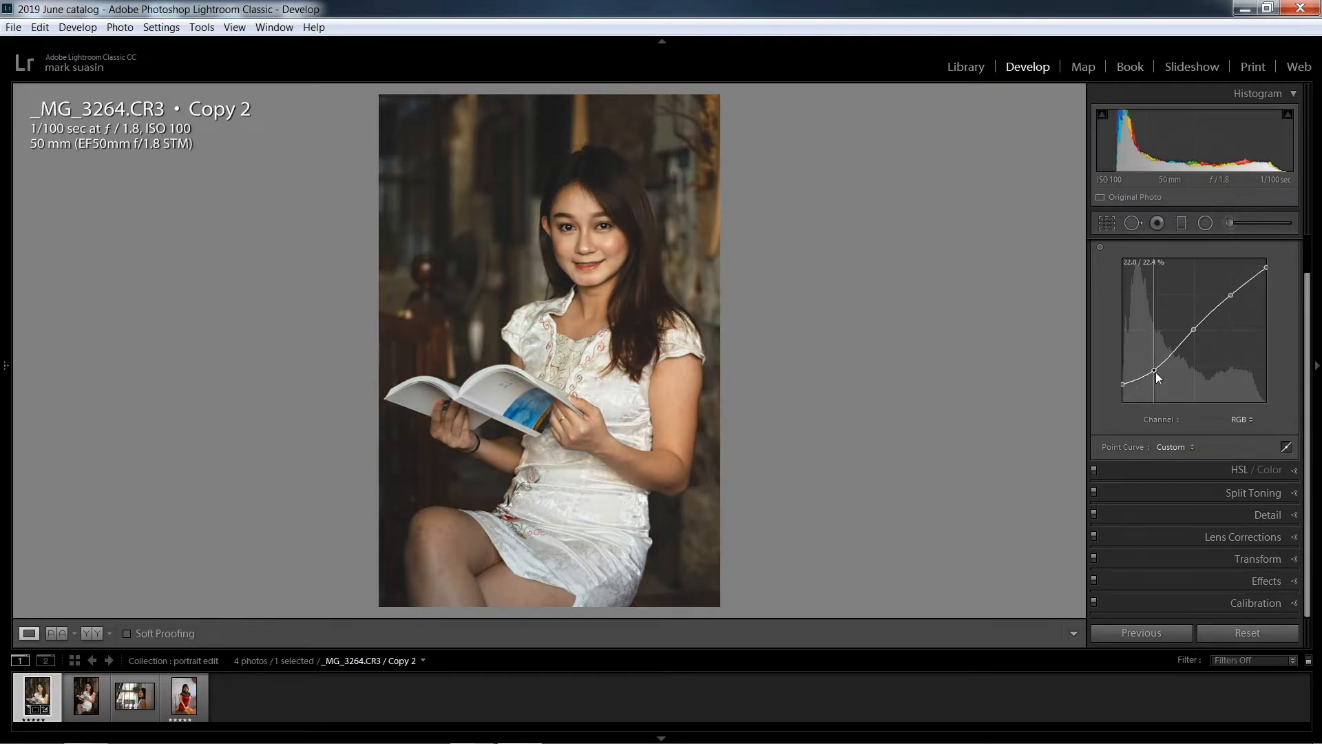
left_click_drag(1155, 371, 1152, 371)
left_click_drag(1196, 332, 1196, 325)
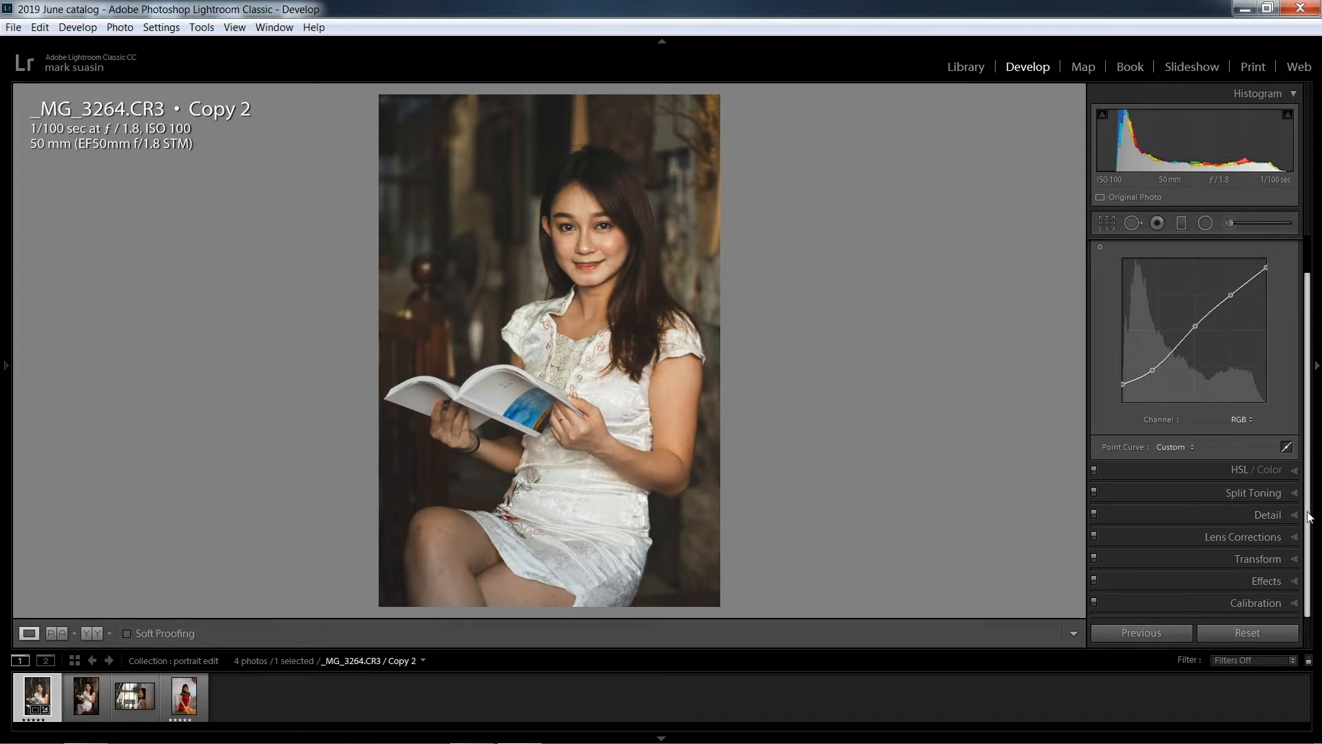
Shift the HSL hues to Red +11, Orange -8, Yellow -6 and Blue -28 for a teal and orange tone
left_click(1294, 471)
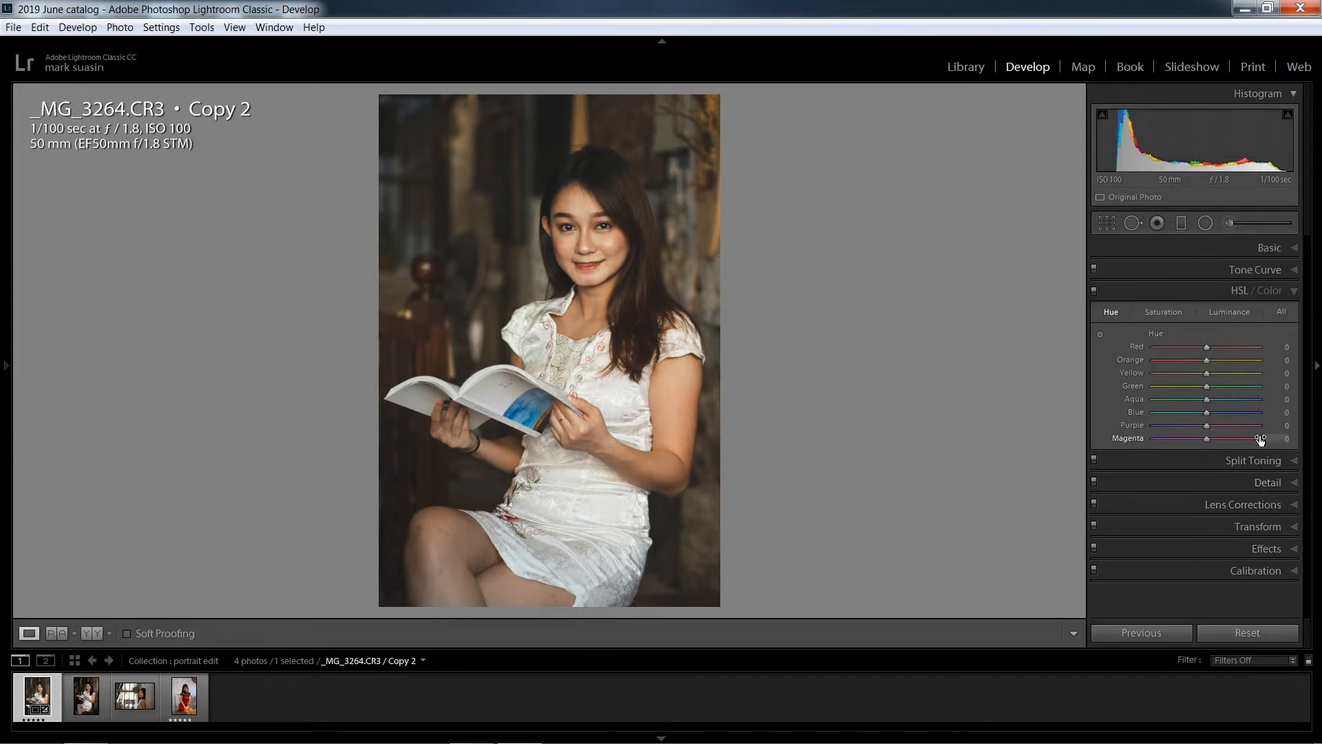
left_click_drag(1207, 412, 1191, 413)
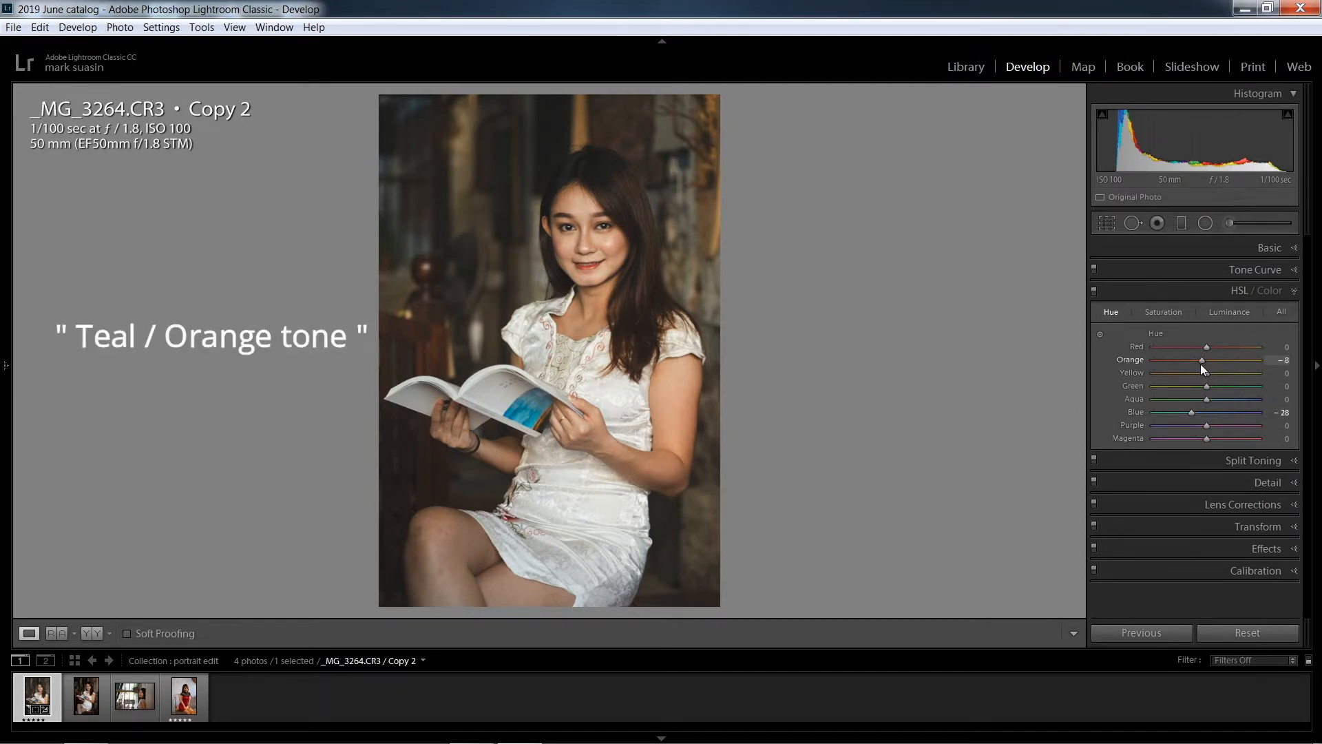
left_click_drag(1206, 372, 1211, 349)
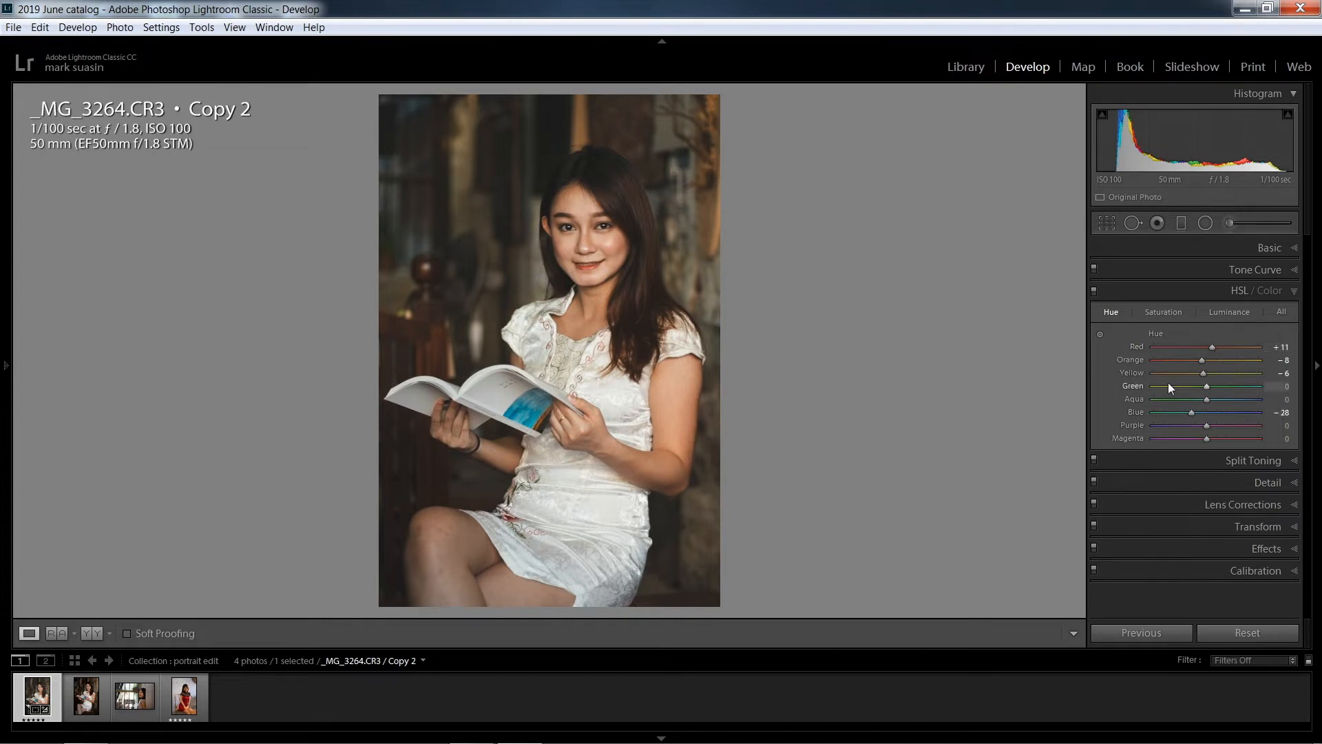
Raise the orange luminance to +2 by targeting the woman's skin directly in the photo
left_click(1225, 313)
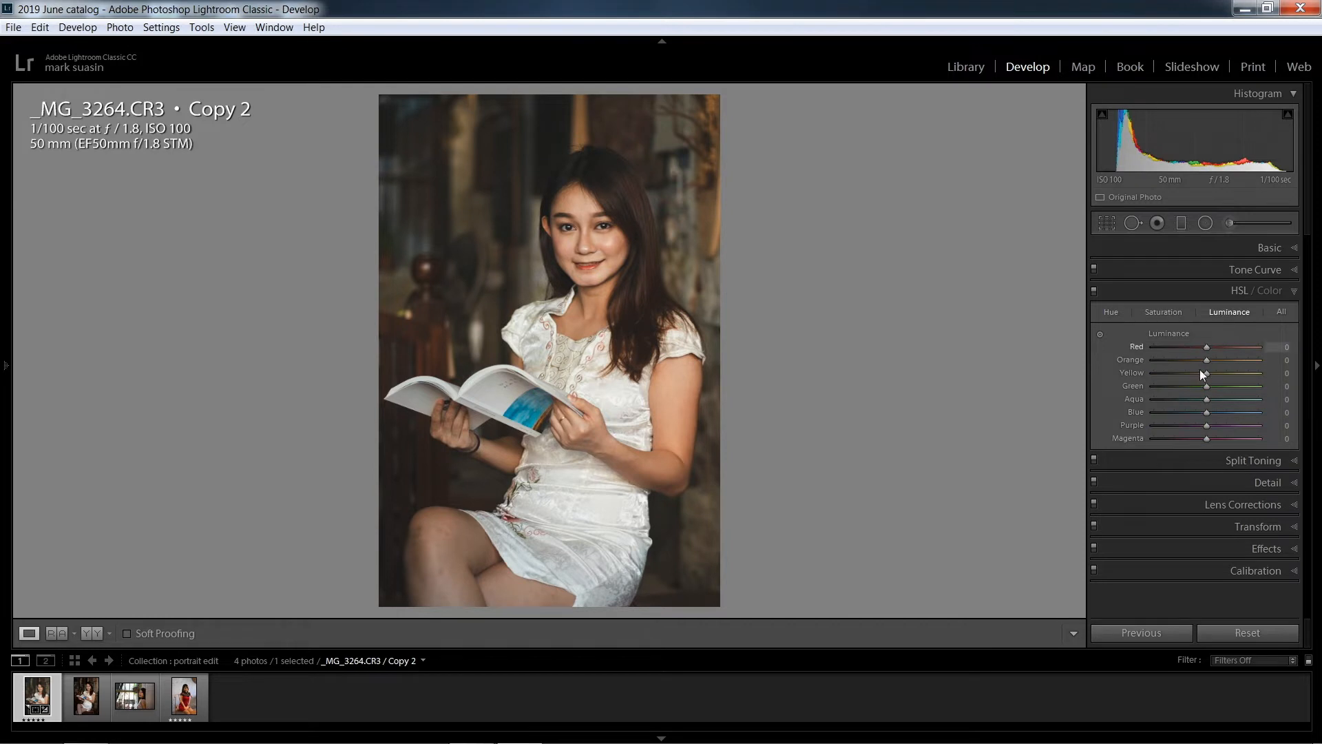
left_click(1100, 334)
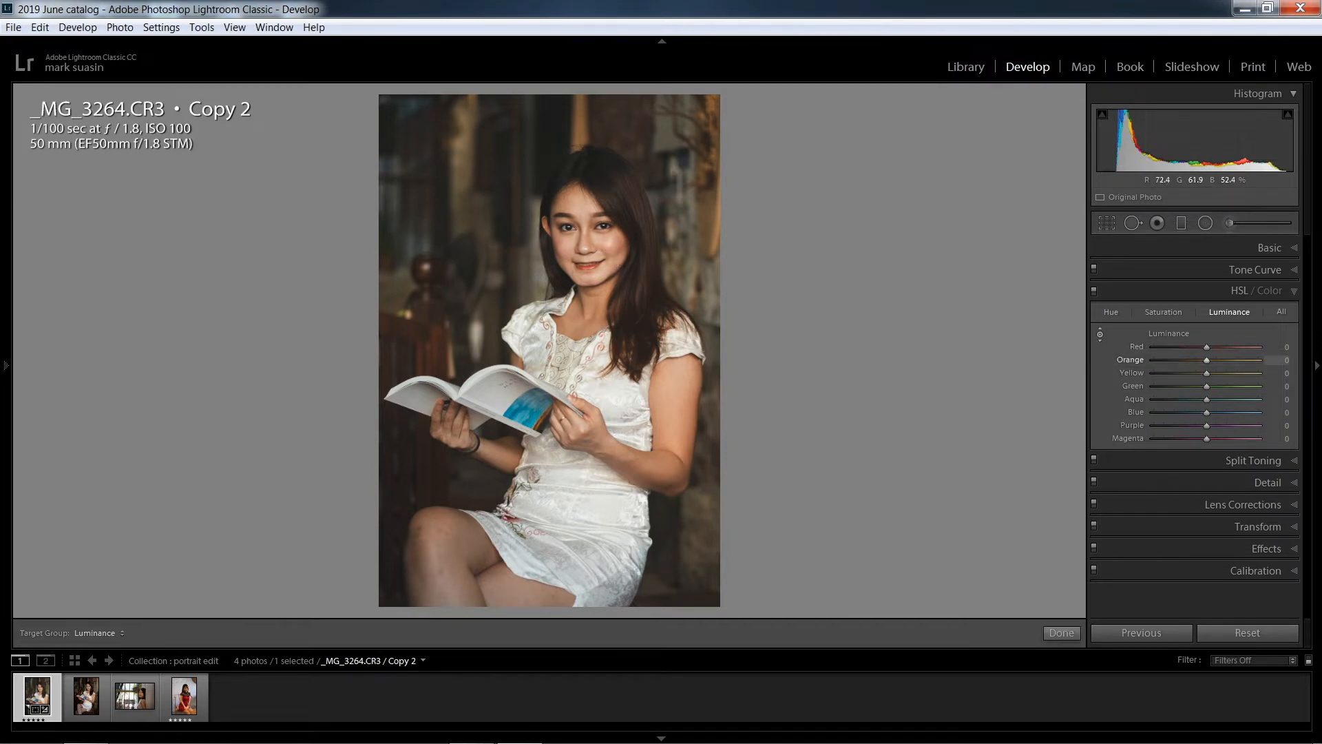
mouse_move(615, 251)
left_mouse_down()
mouse_move(614, 231)
mouse_move(614, 262)
mouse_move(615, 250)
left_mouse_up()
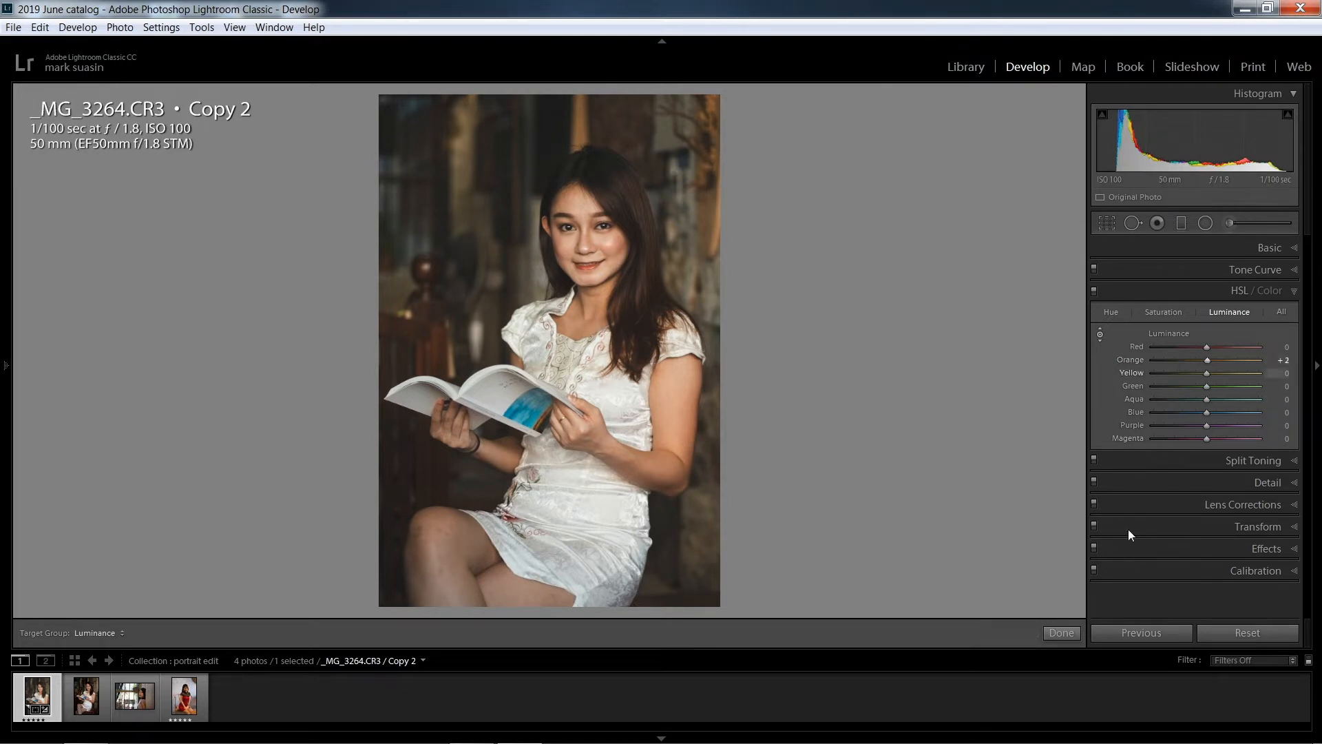
Split tone the highlights with a yellow-orange colour at hue 41 and saturation 10
left_click(1294, 461)
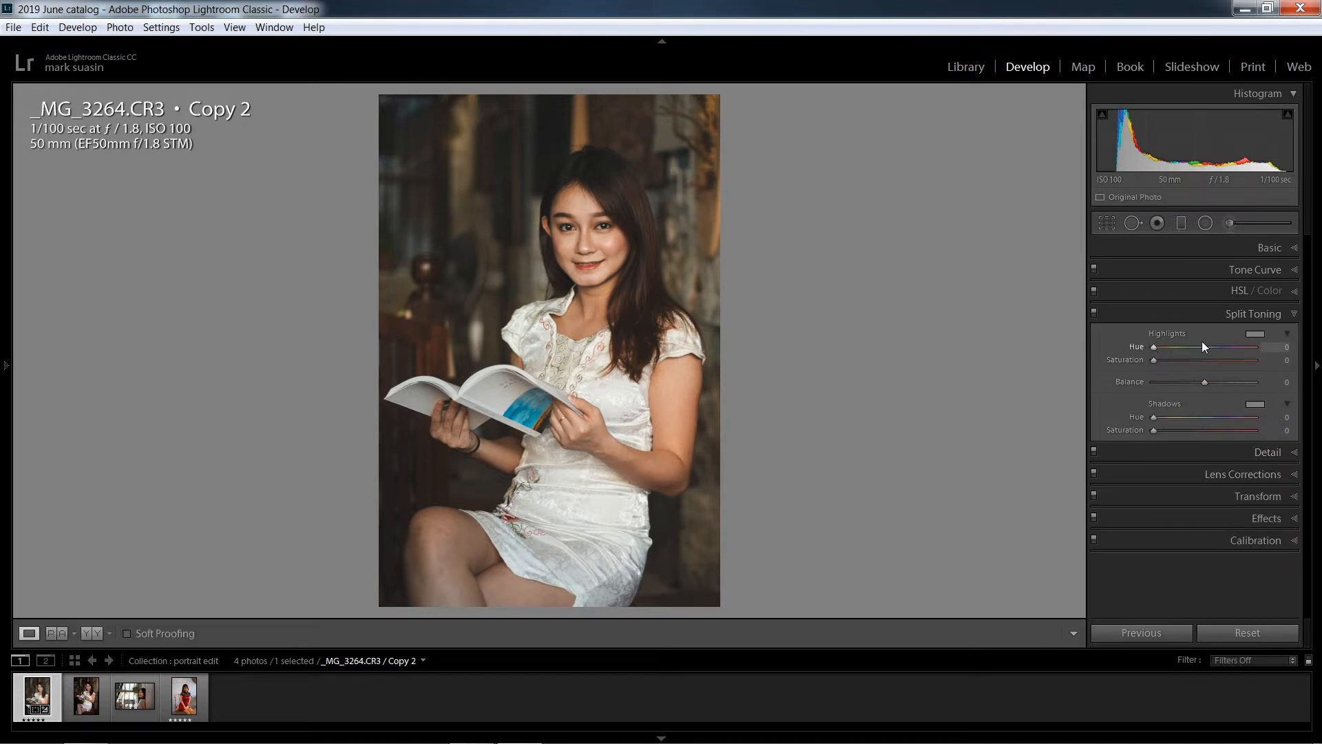
left_click(1252, 334)
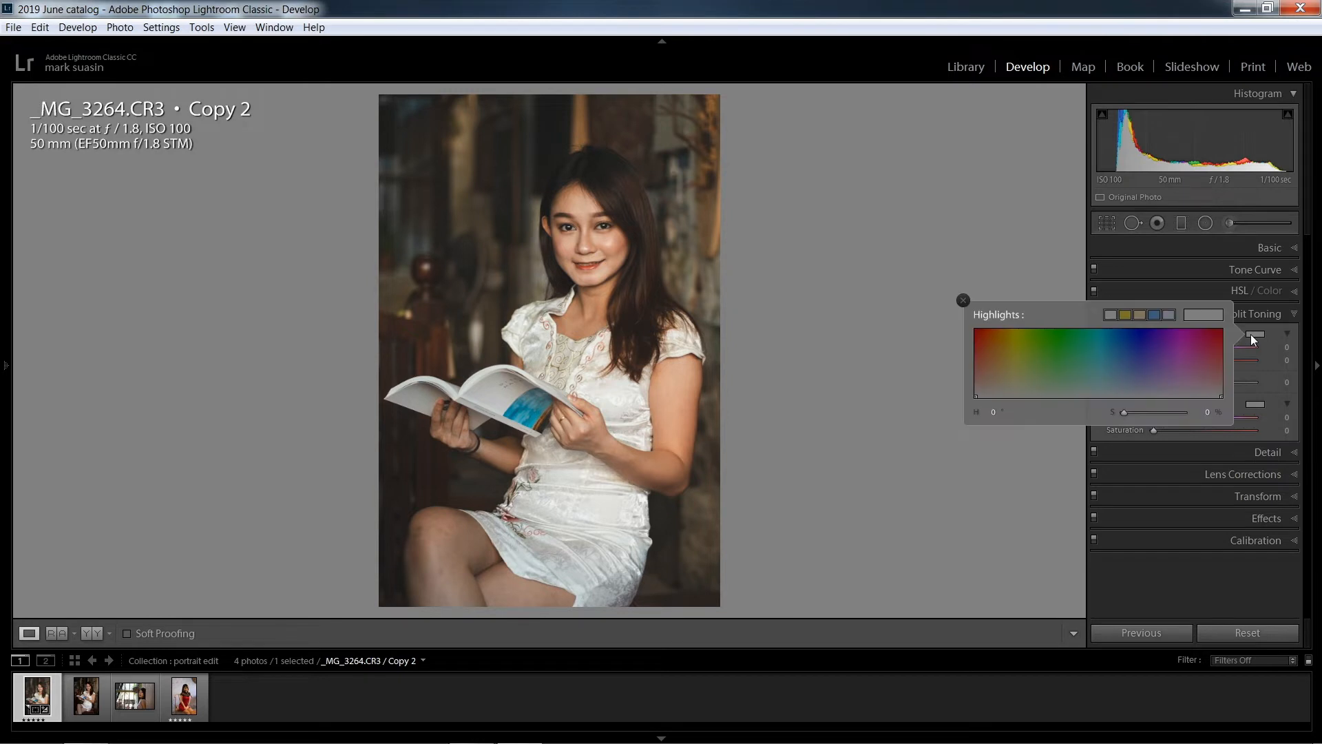
left_click(1003, 390)
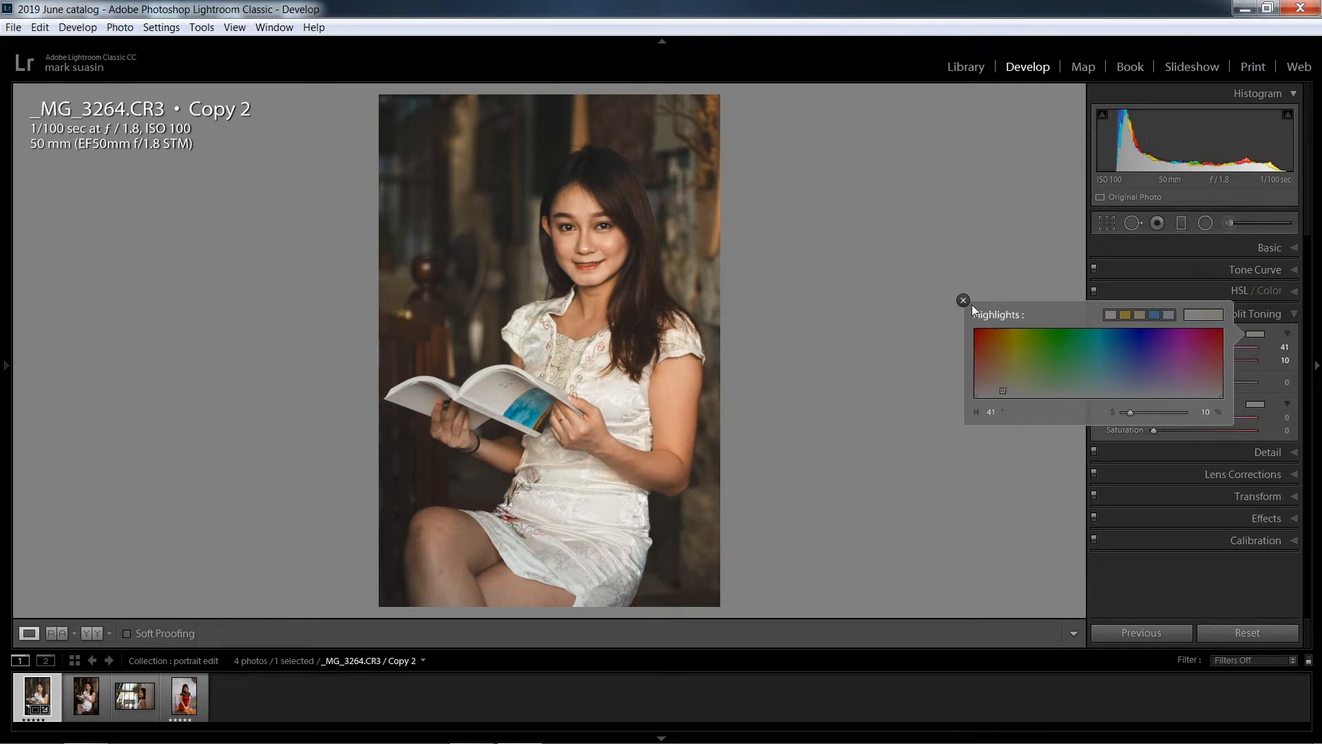
left_click(1042, 432)
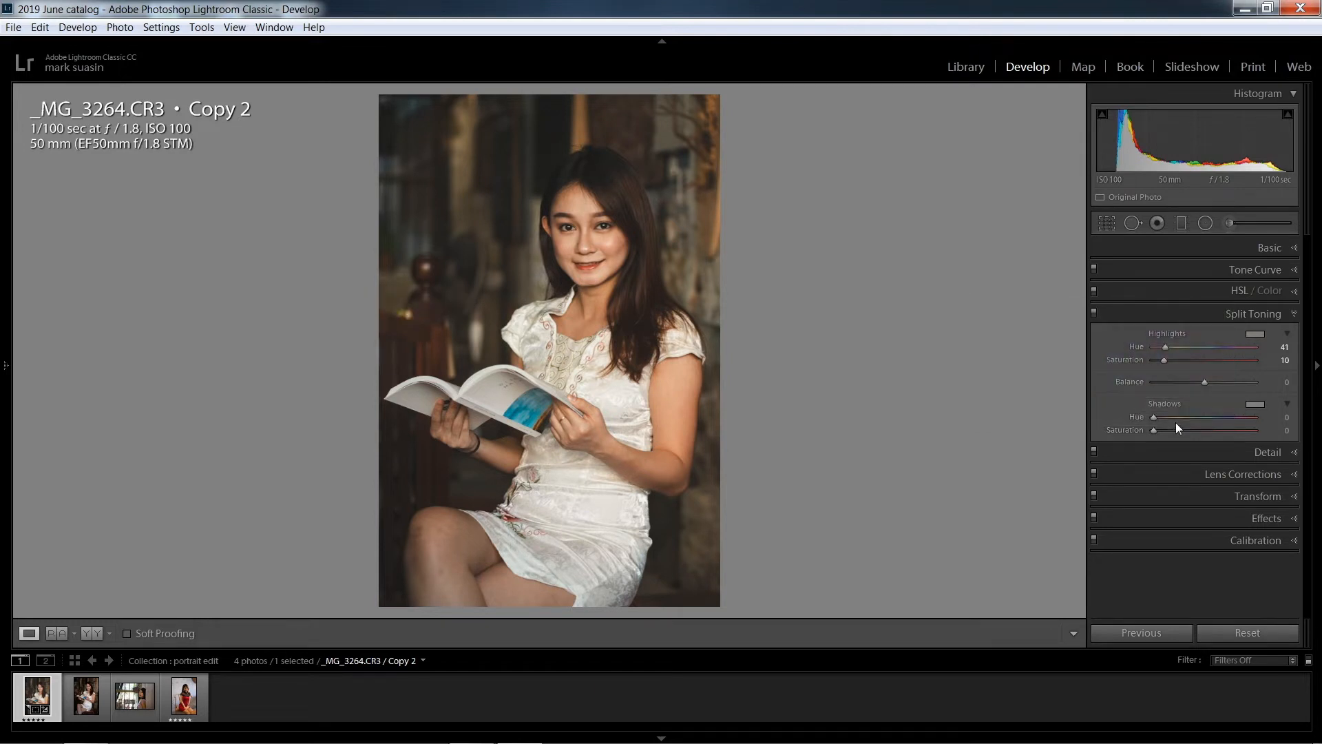
Split tone the shadows with a bluish teal colour at hue 206 and saturation 11
left_click(1255, 404)
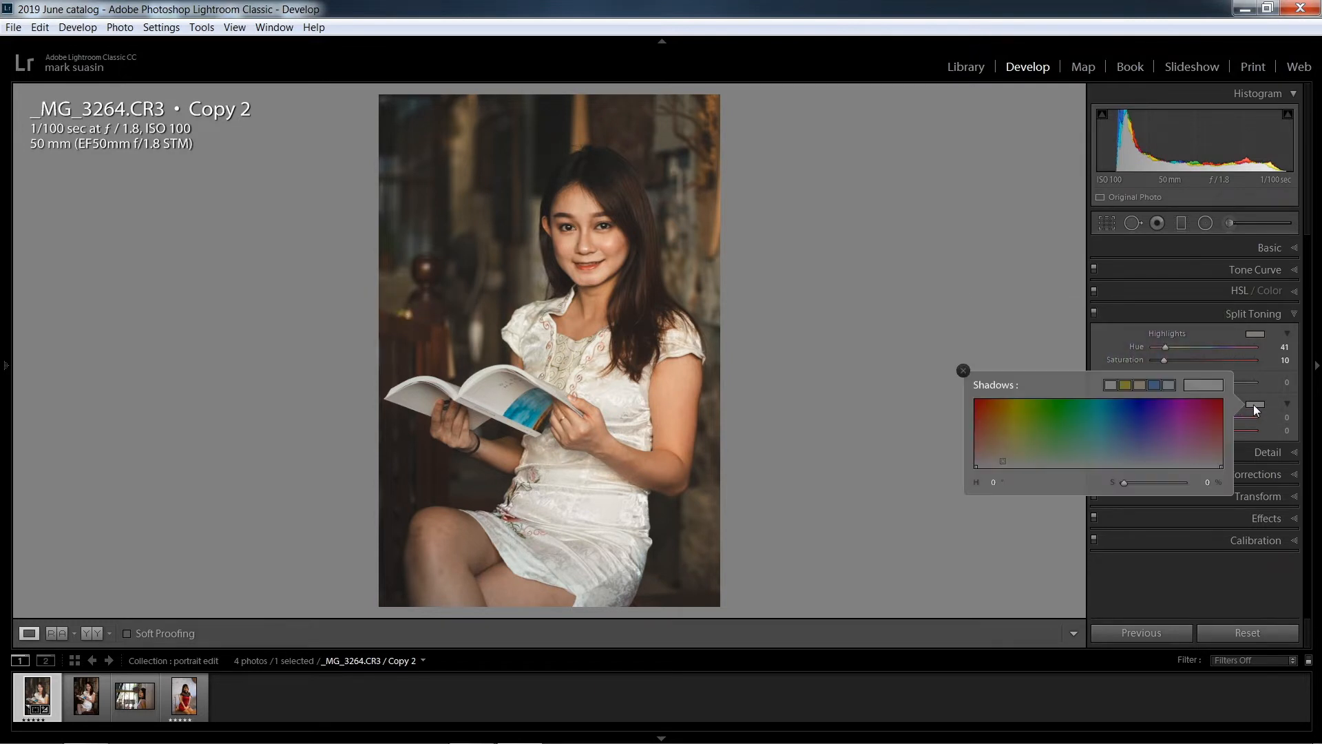
left_click(1124, 457)
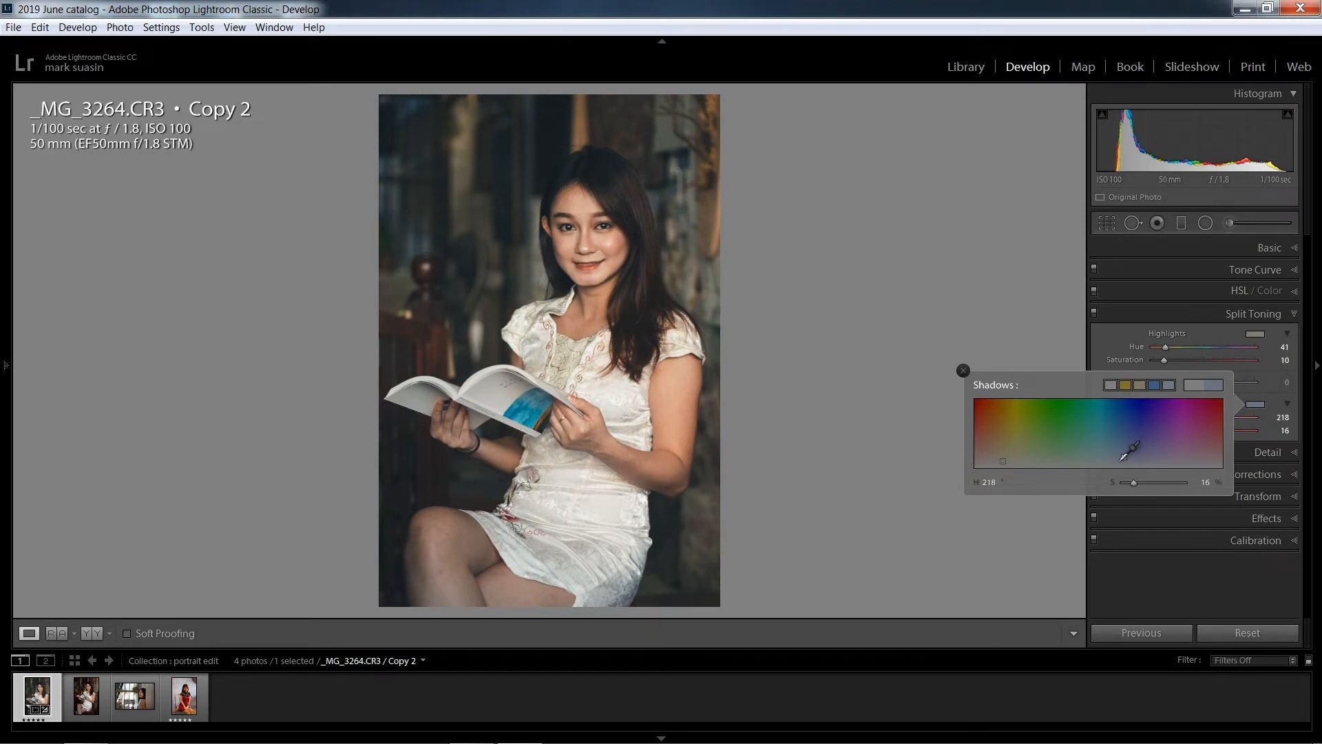
left_click_drag(1124, 457, 1117, 460)
left_click(962, 371)
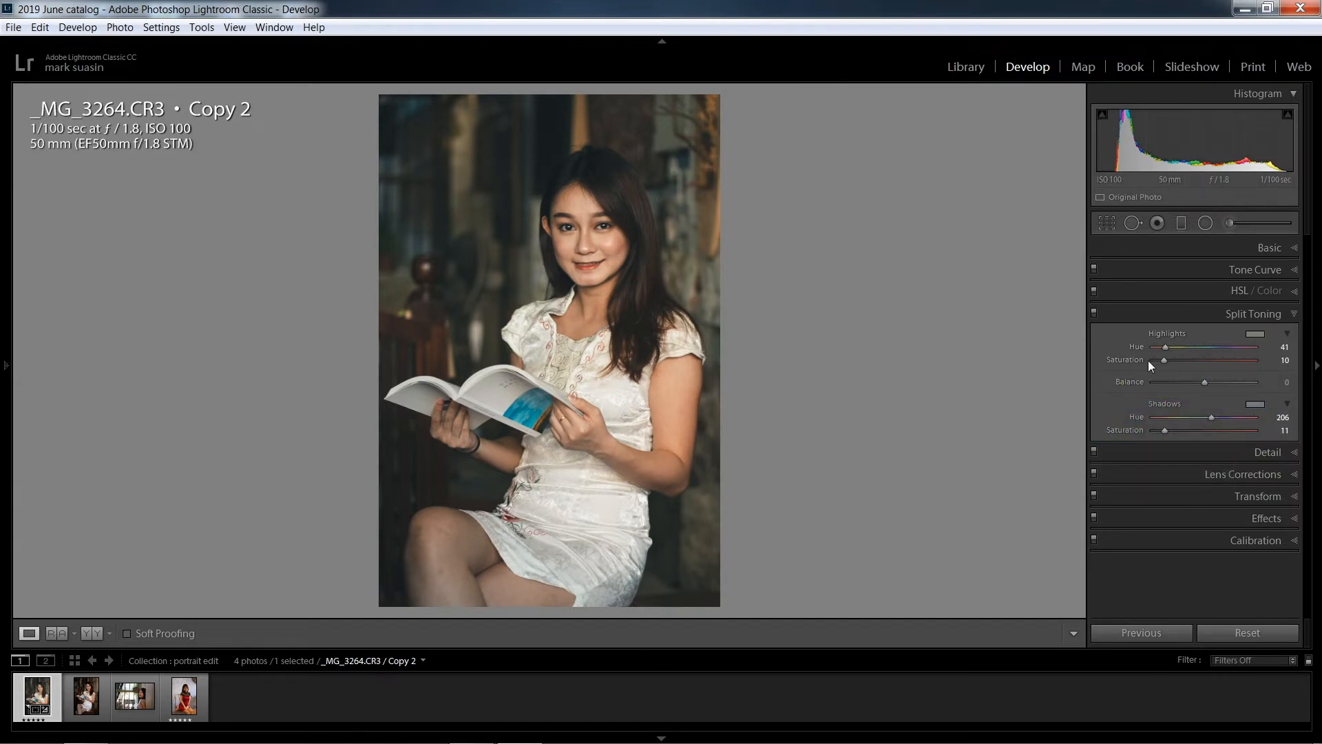
Set sharpening to amount 59 with masking 82, and noise reduction to luminance 16 and color 31
left_click(1293, 455)
left_click_drag(1179, 369, 1184, 371)
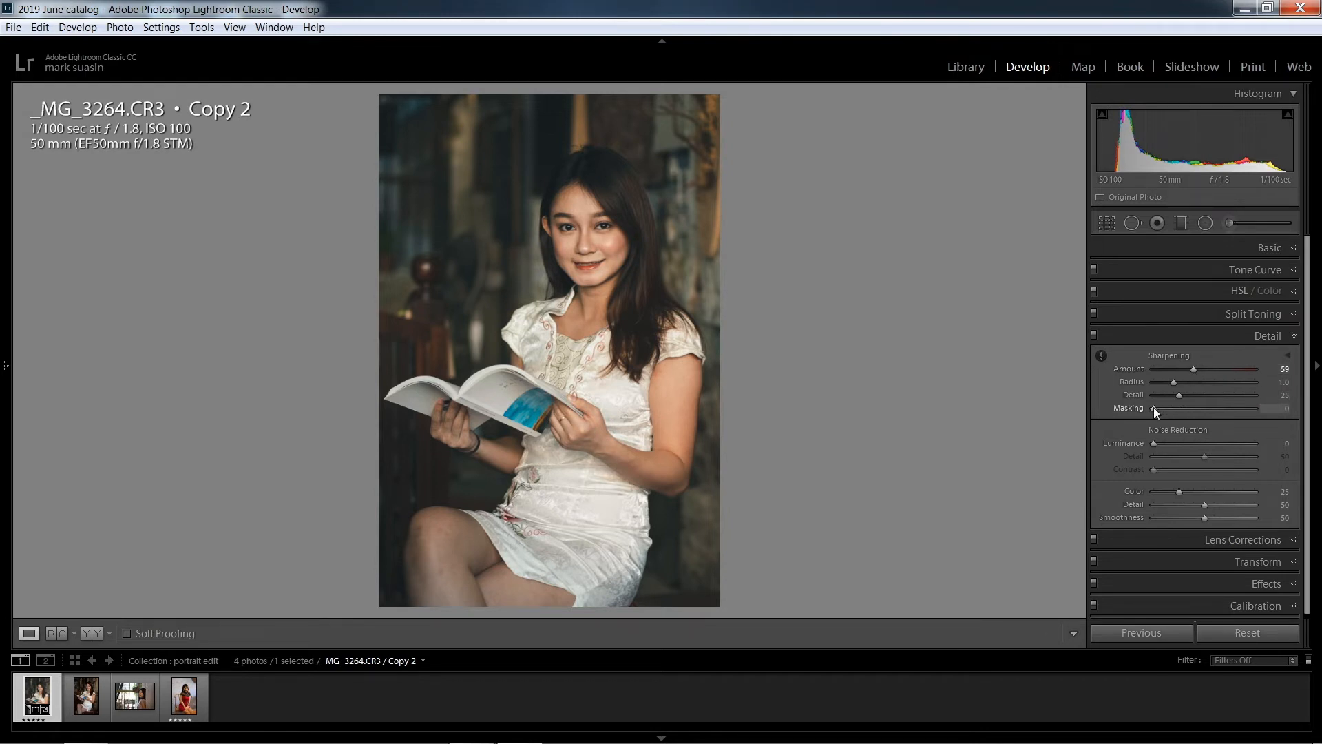
left_click_drag(1154, 407, 1234, 416)
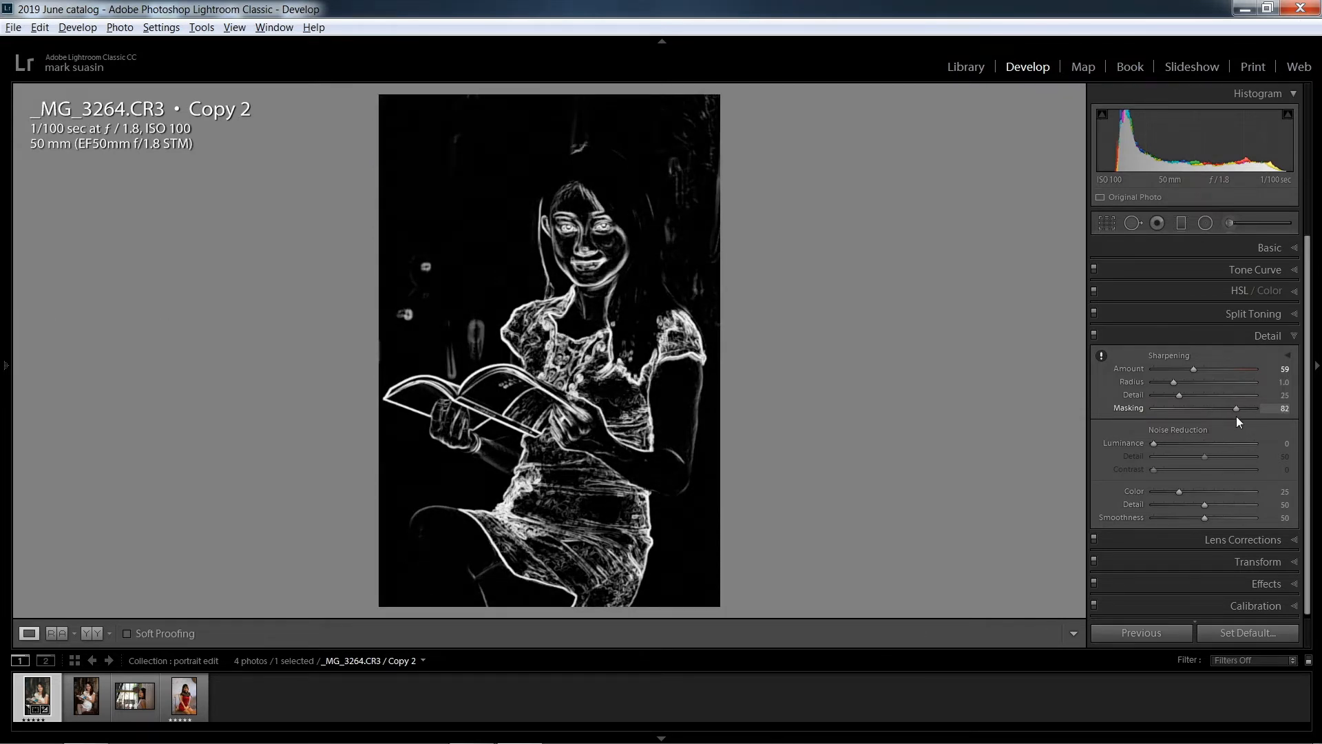
left_click_drag(1236, 416, 1237, 416)
left_click_drag(1158, 443, 1171, 444)
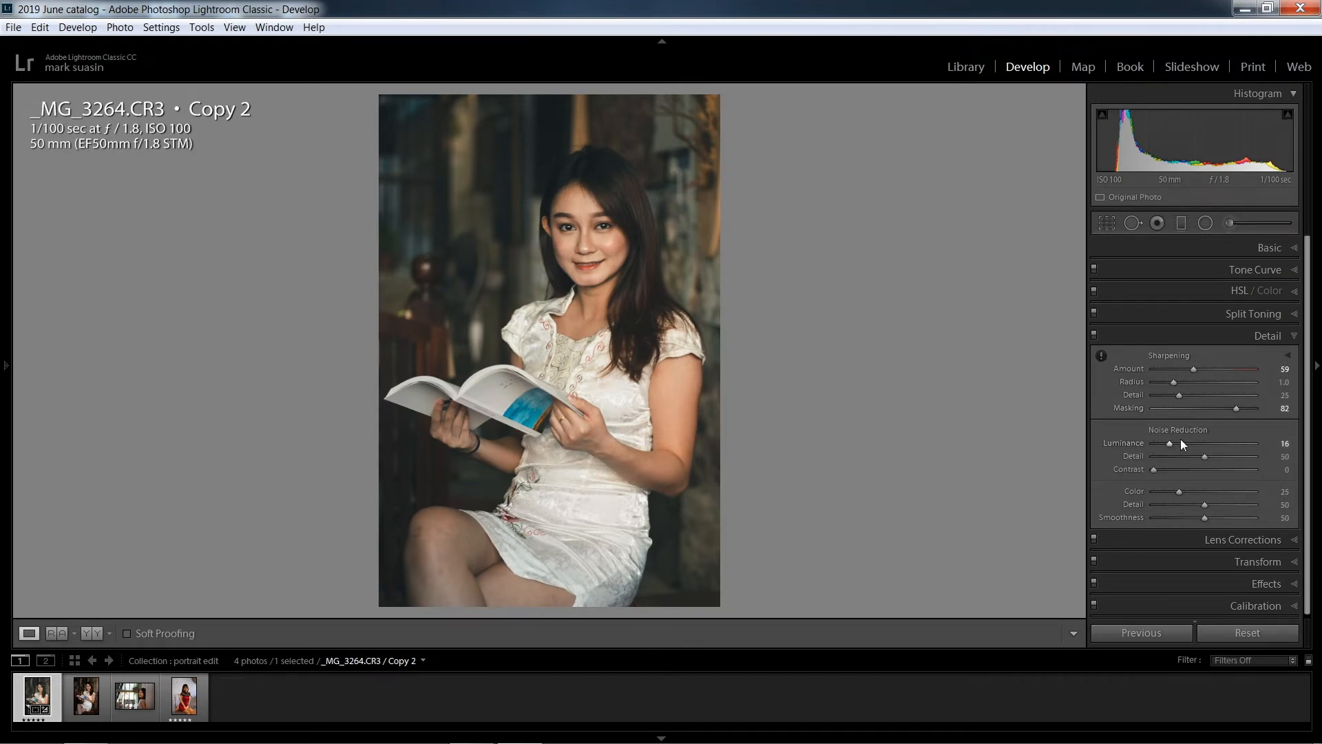
left_click_drag(1177, 493, 1183, 493)
Brighten the woman's hair on both sides of her face using the 04 Dodge (Brighten) brush at size 6.0 and exposure 0.50
left_click(1229, 223)
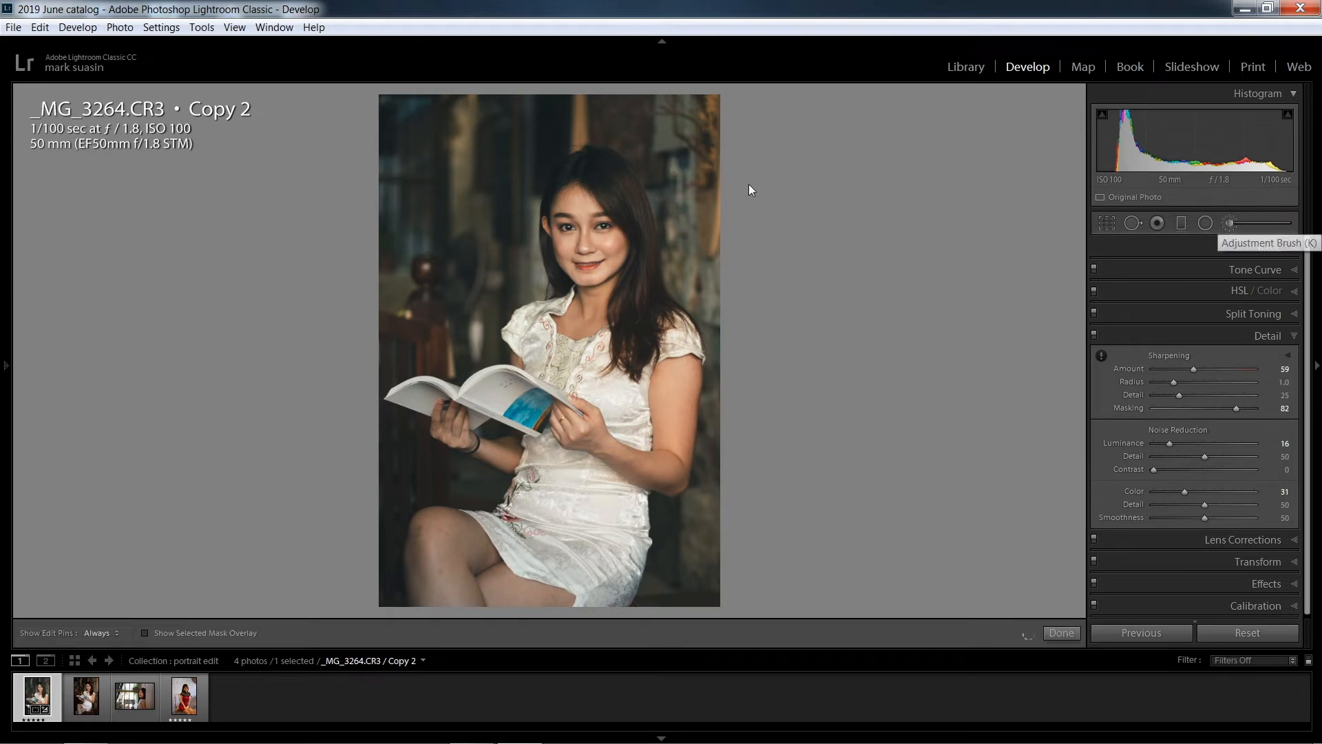
key("ctrl+equal")
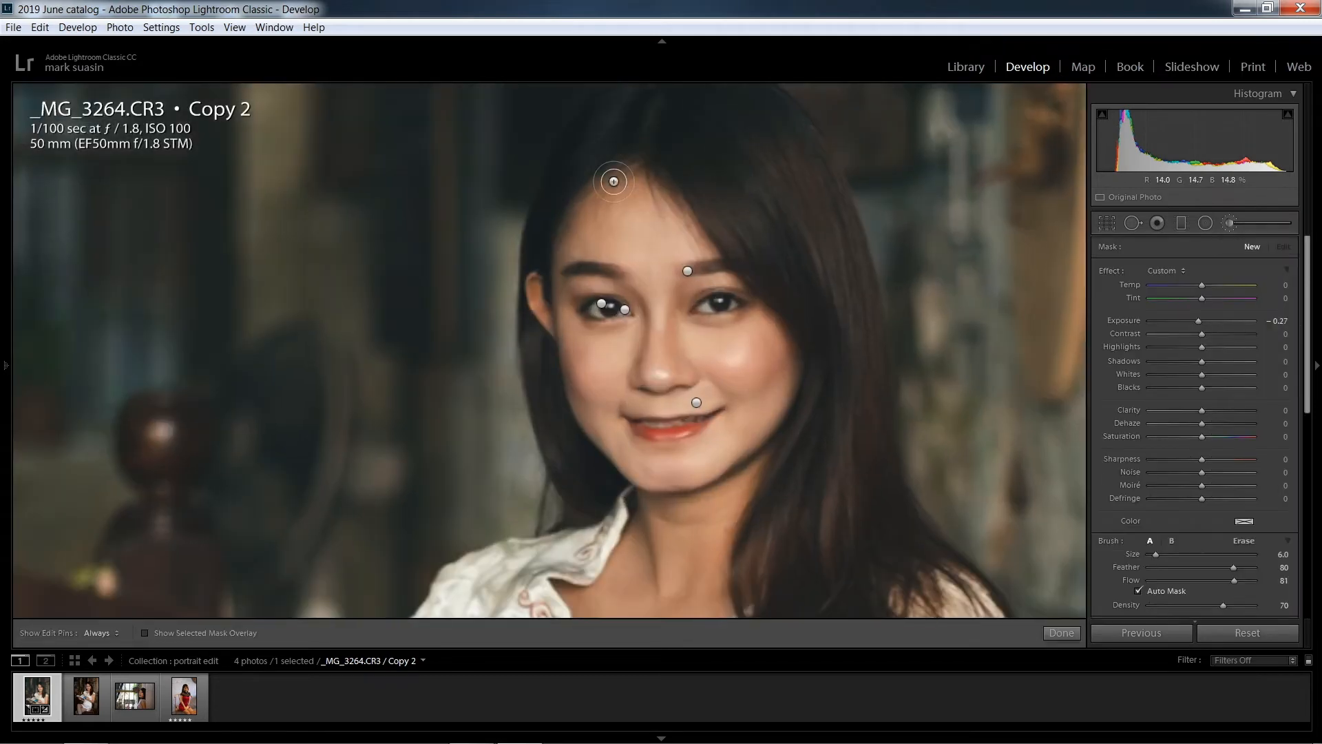
left_click(1184, 270)
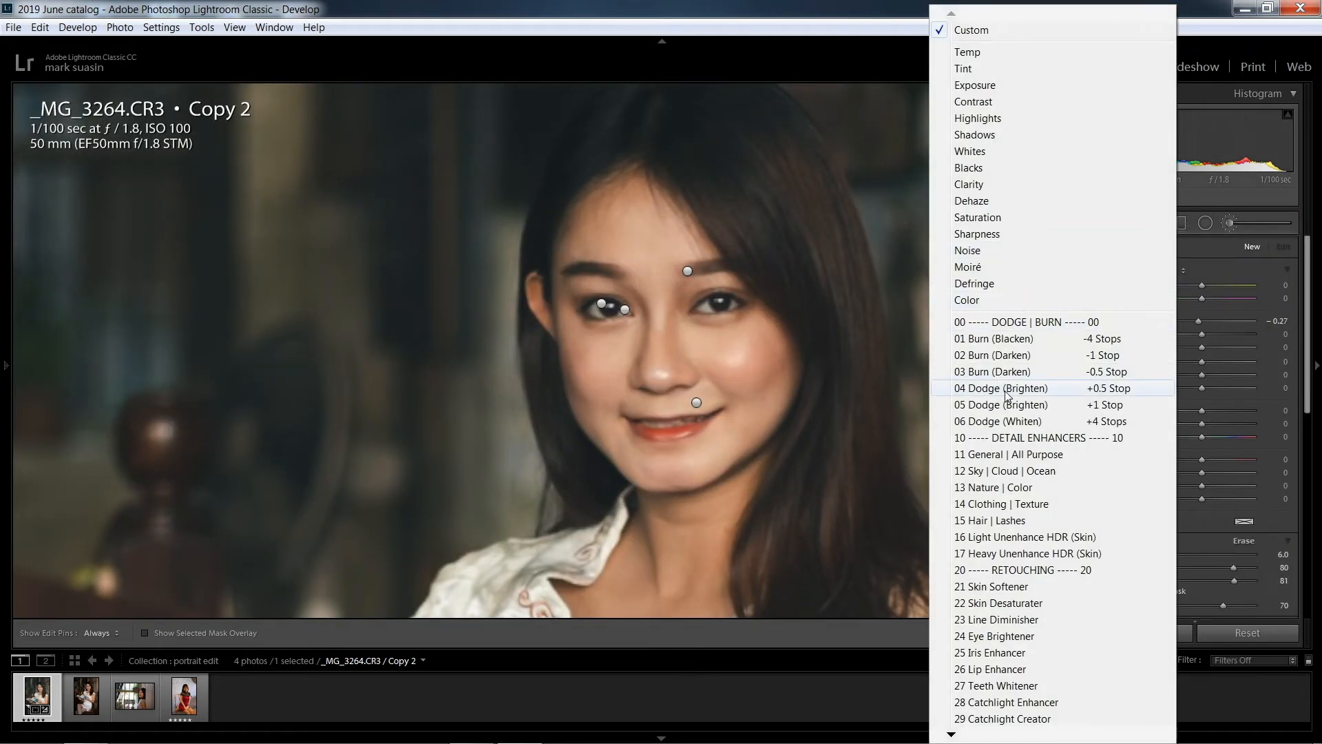
left_click(1019, 377)
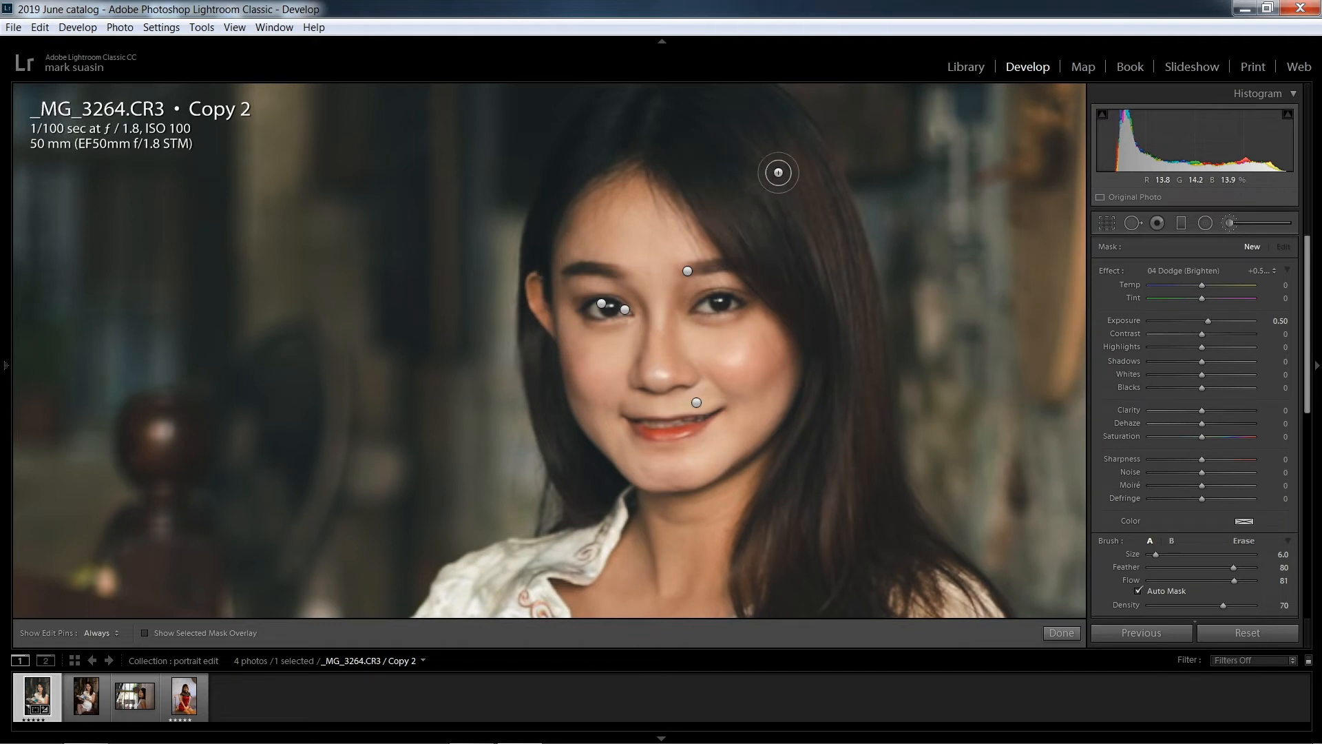
mouse_move(701, 181)
left_mouse_down()
mouse_move(847, 230)
mouse_move(842, 572)
left_mouse_up()
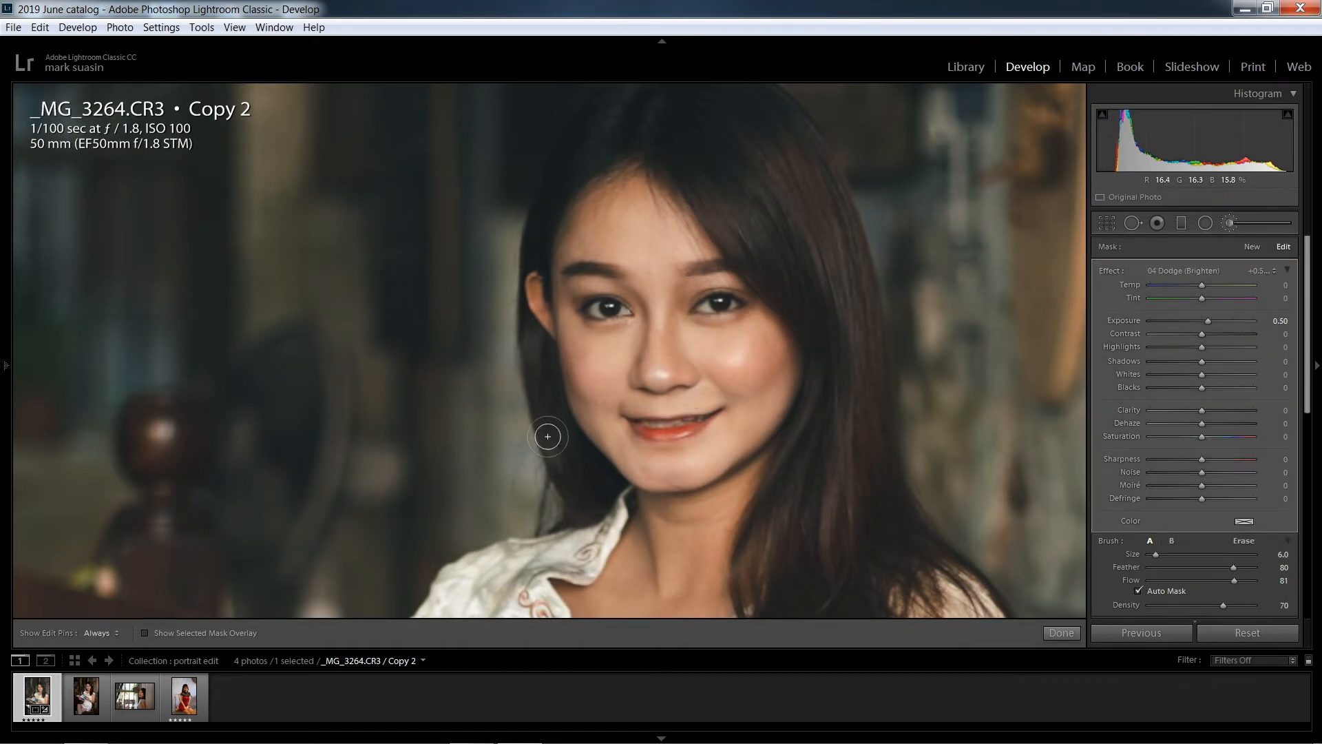
left_click_drag(549, 435, 544, 429)
left_click(1055, 632)
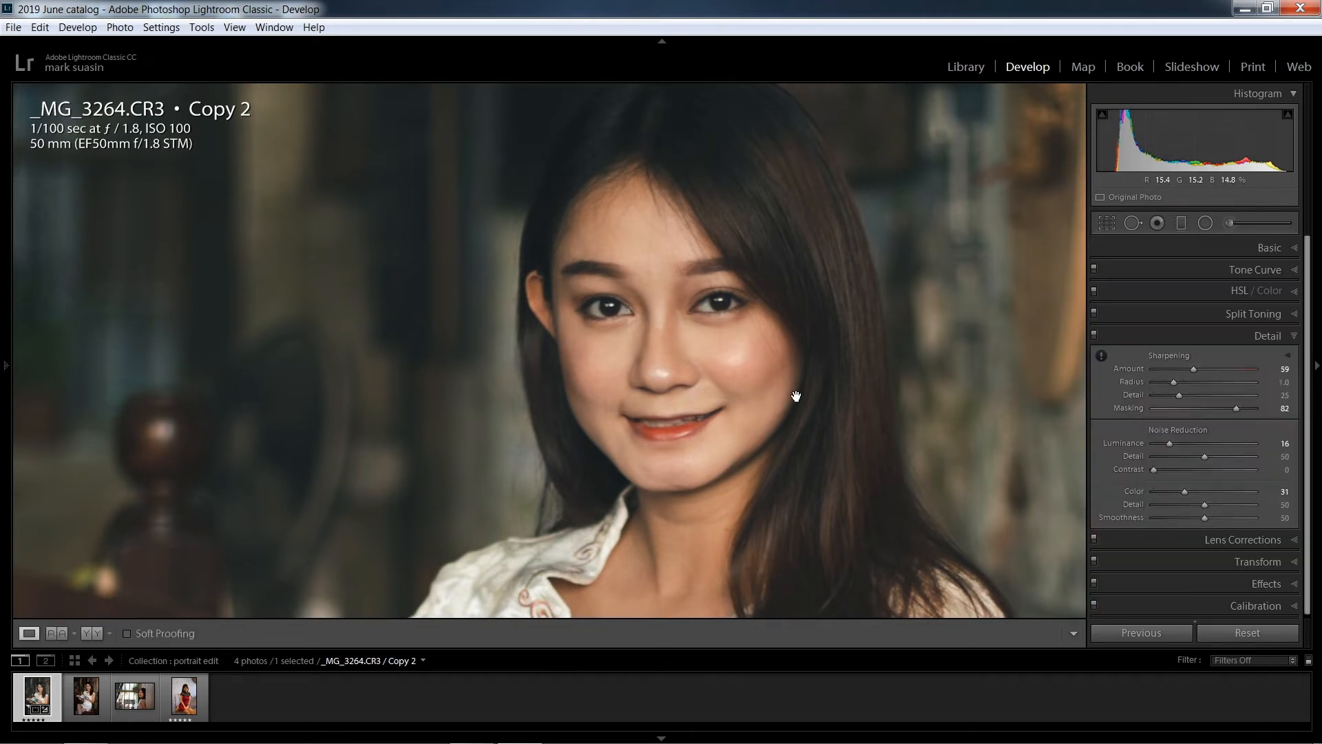
Add a radial filter as a tall ellipse around the woman, centred on her chest and reaching from above her head to her lap
left_click(797, 397)
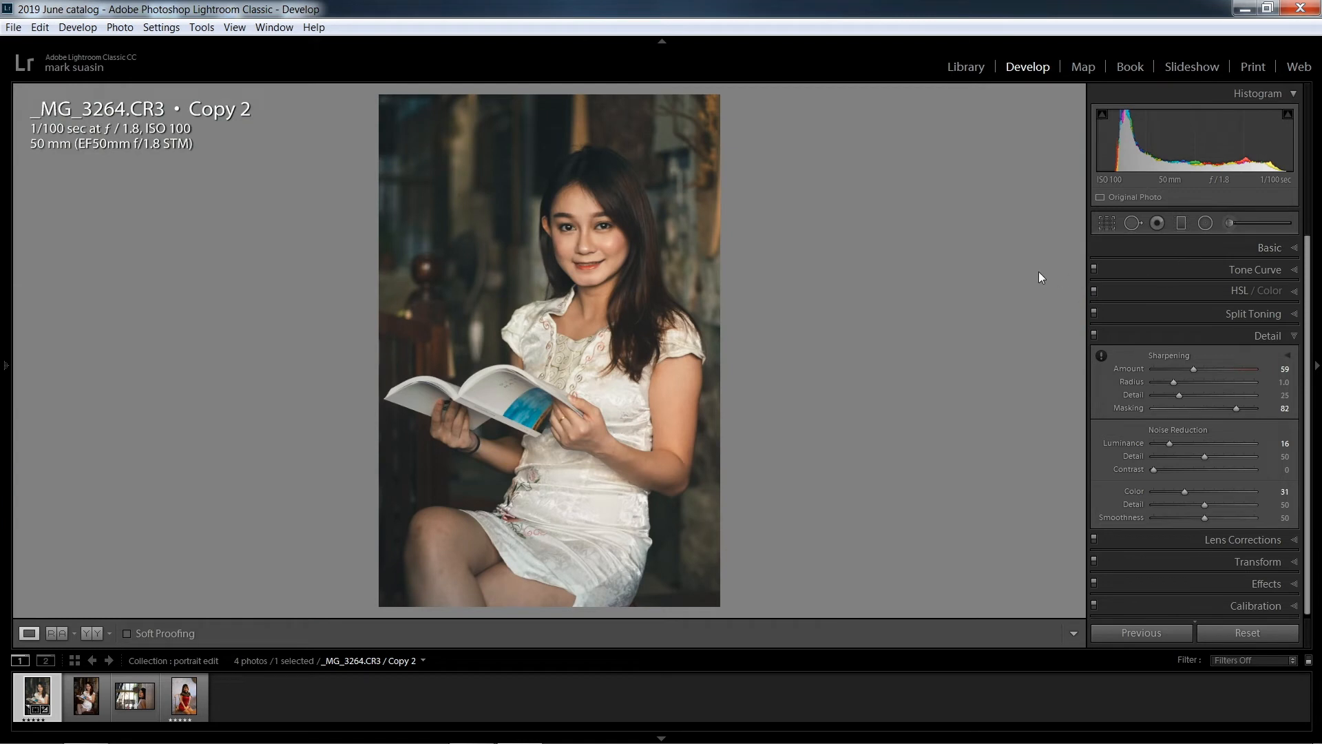
left_click(1204, 224)
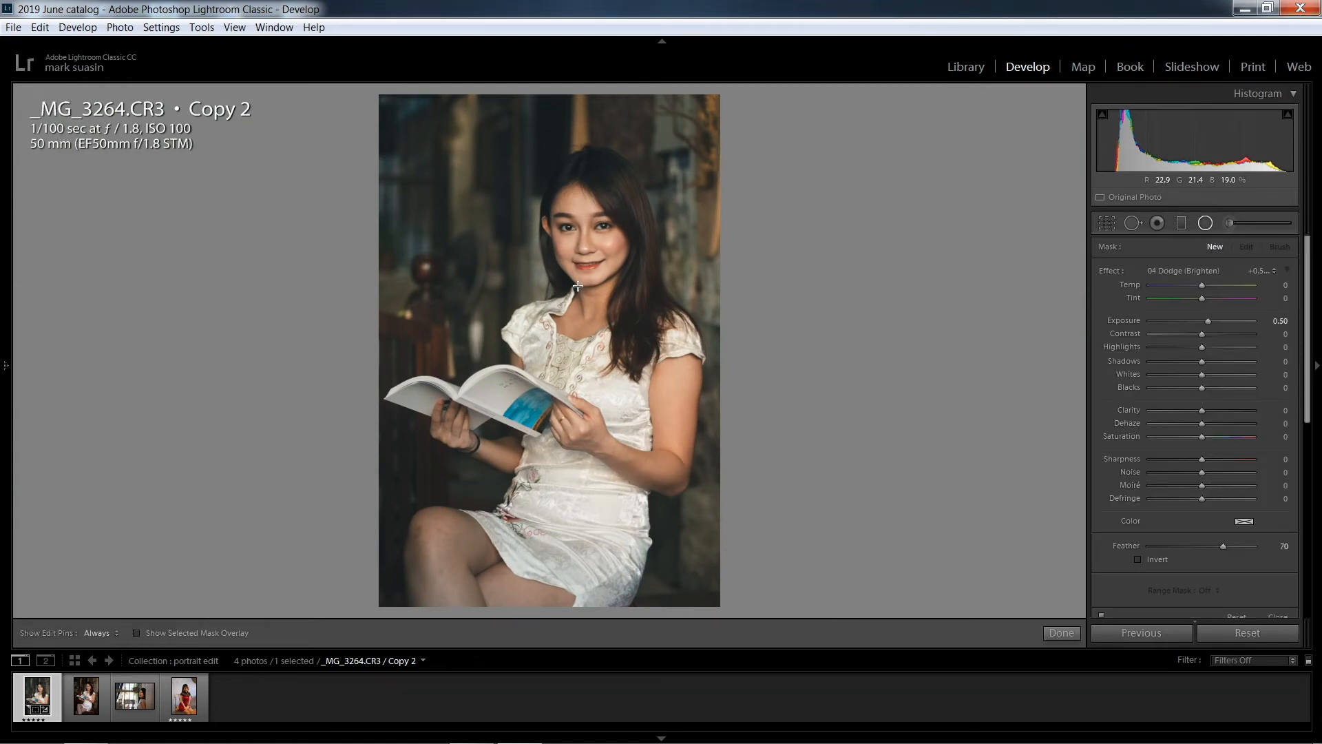
left_click_drag(571, 293, 711, 510)
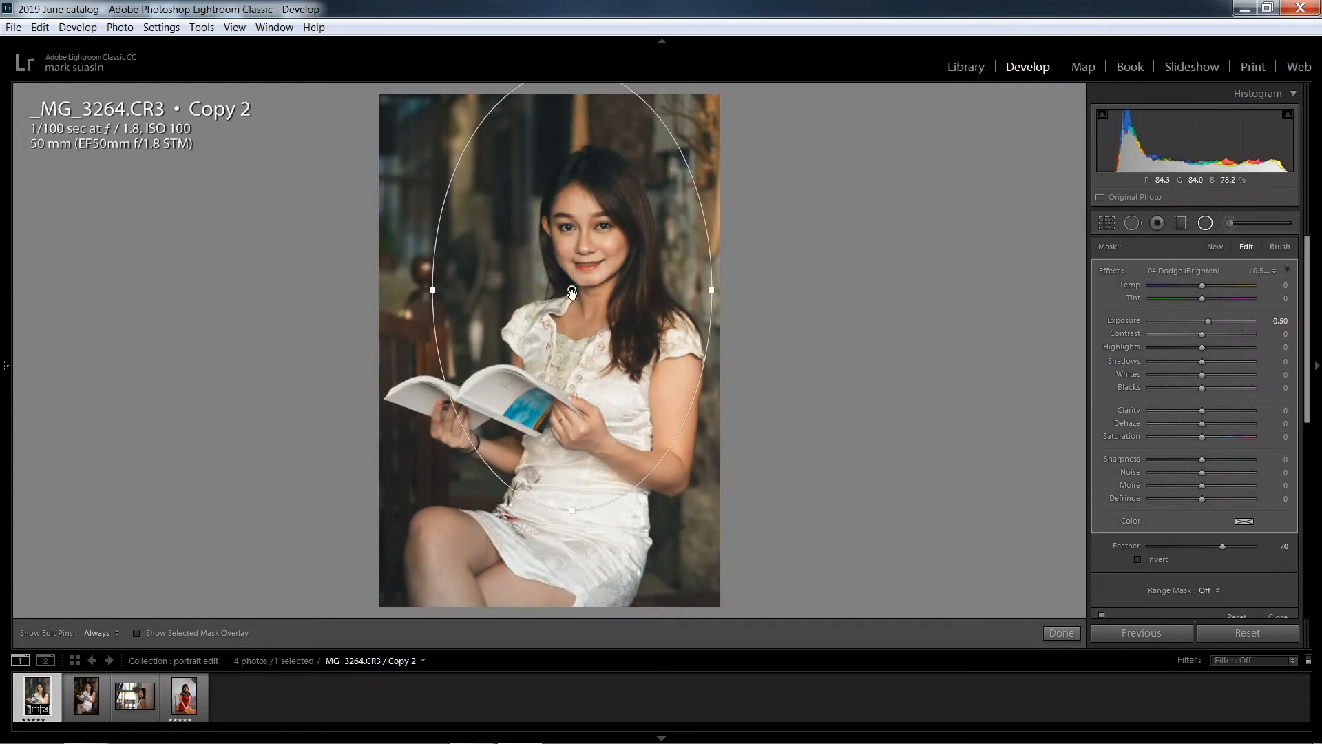
left_click_drag(572, 292, 559, 339)
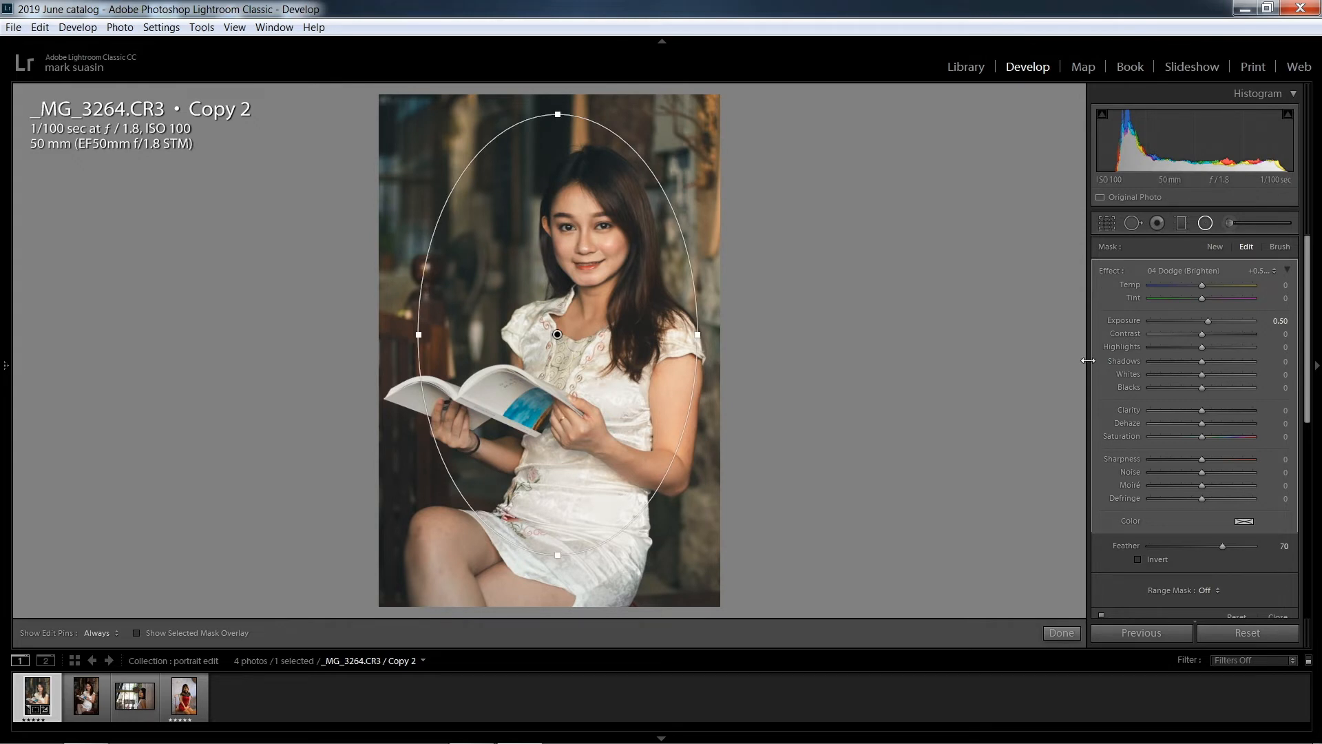
Lower the radial filter's exposure to about -0.43 to darken the surroundings, and finish the filter
double_click(1207, 321)
left_click_drag(1199, 322, 1195, 322)
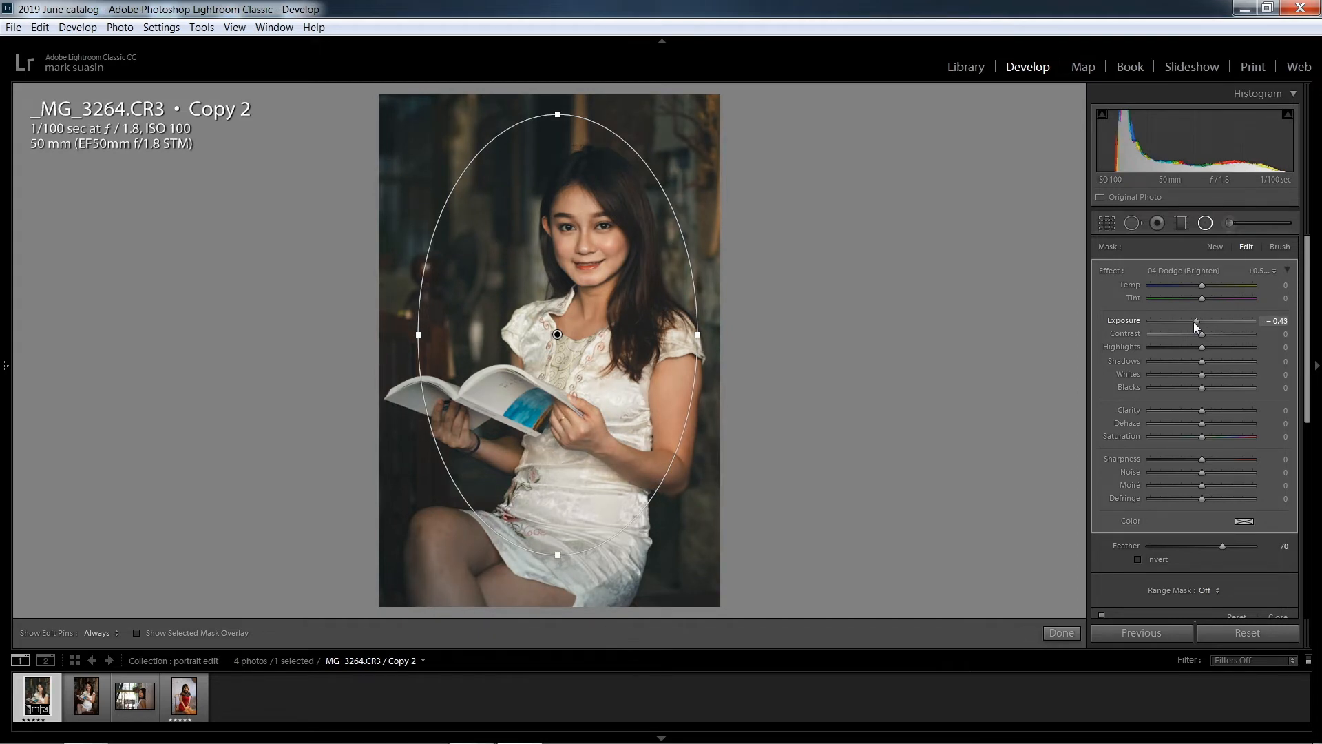
left_click_drag(1193, 321, 1194, 328)
left_click(1065, 630)
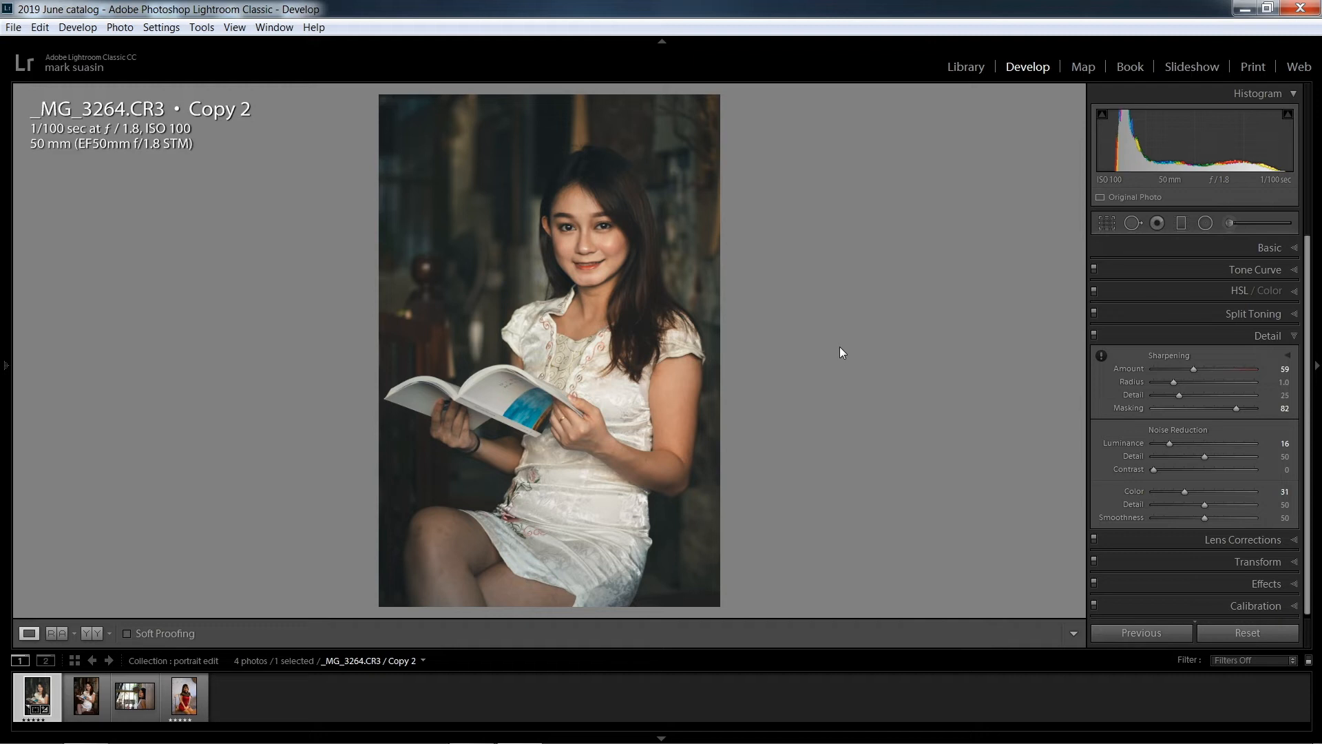
Compare the portrait before and after editing side by side, and view the edited result full screen
key("y")
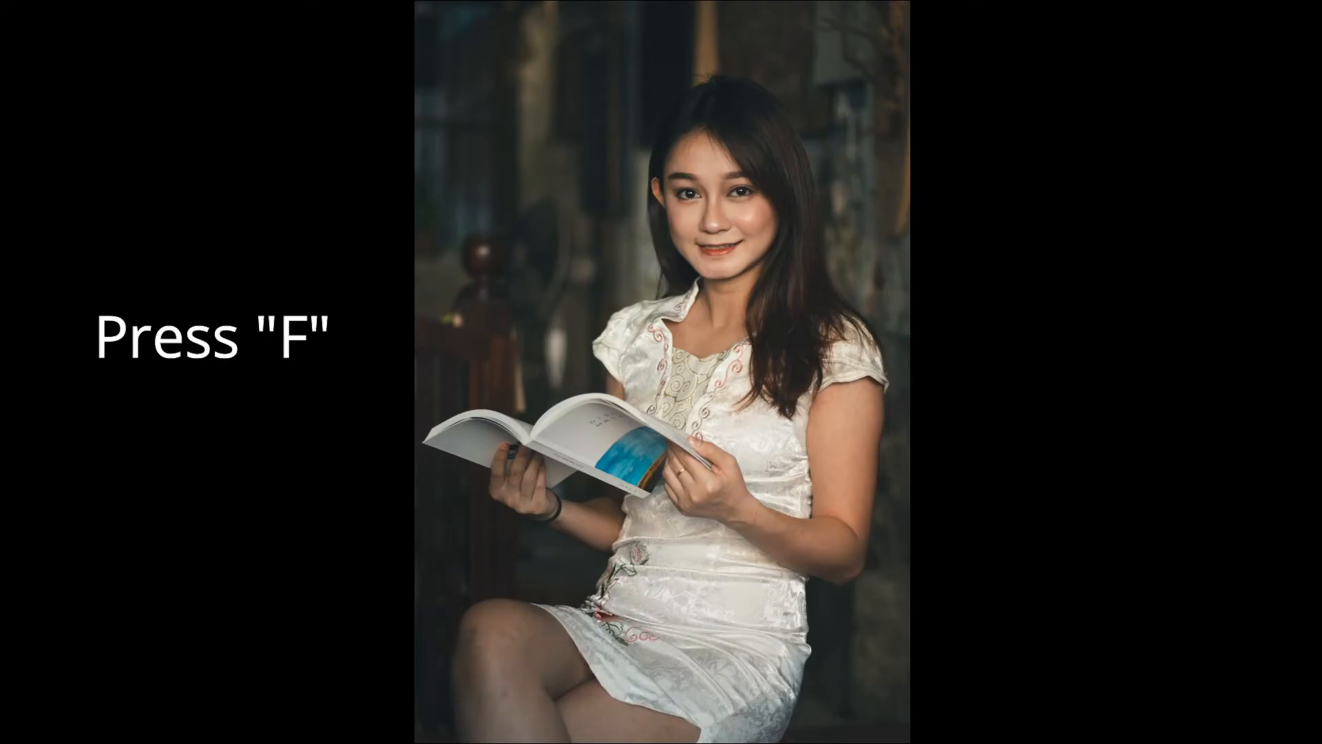
key("f")
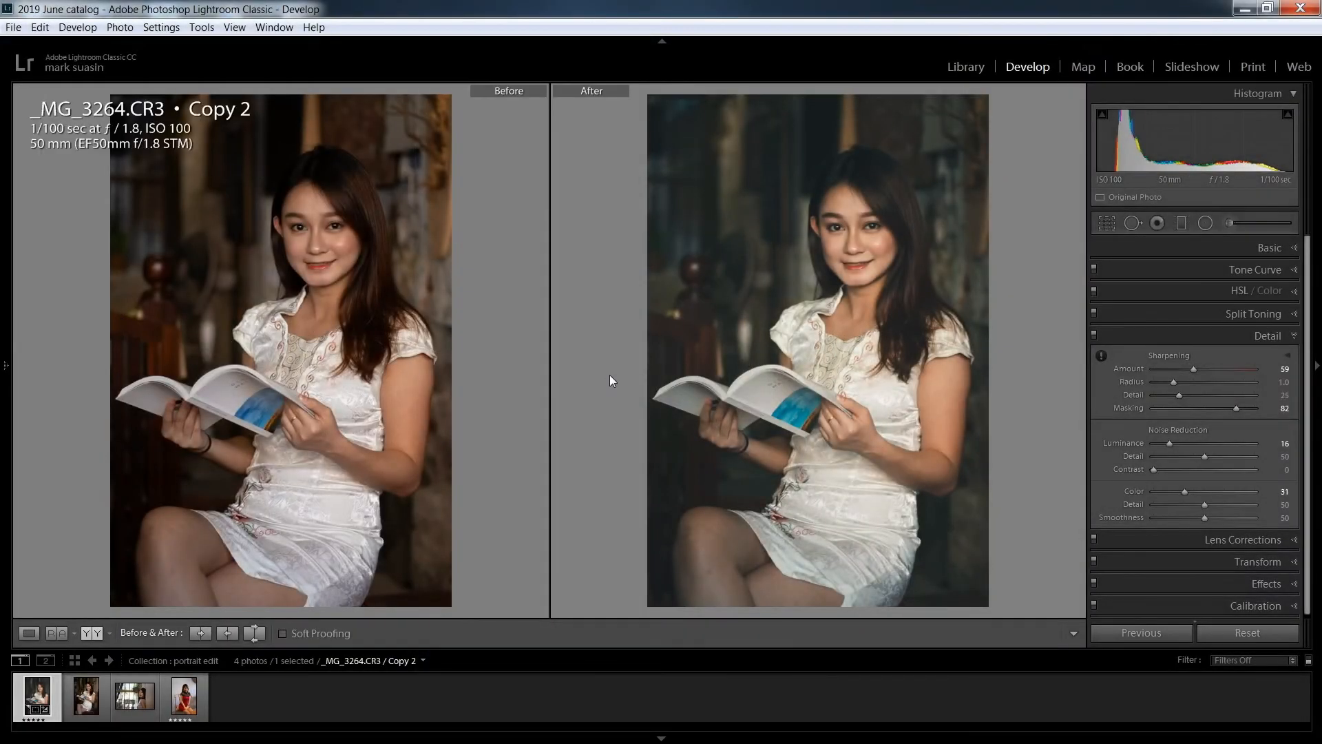
key("y")
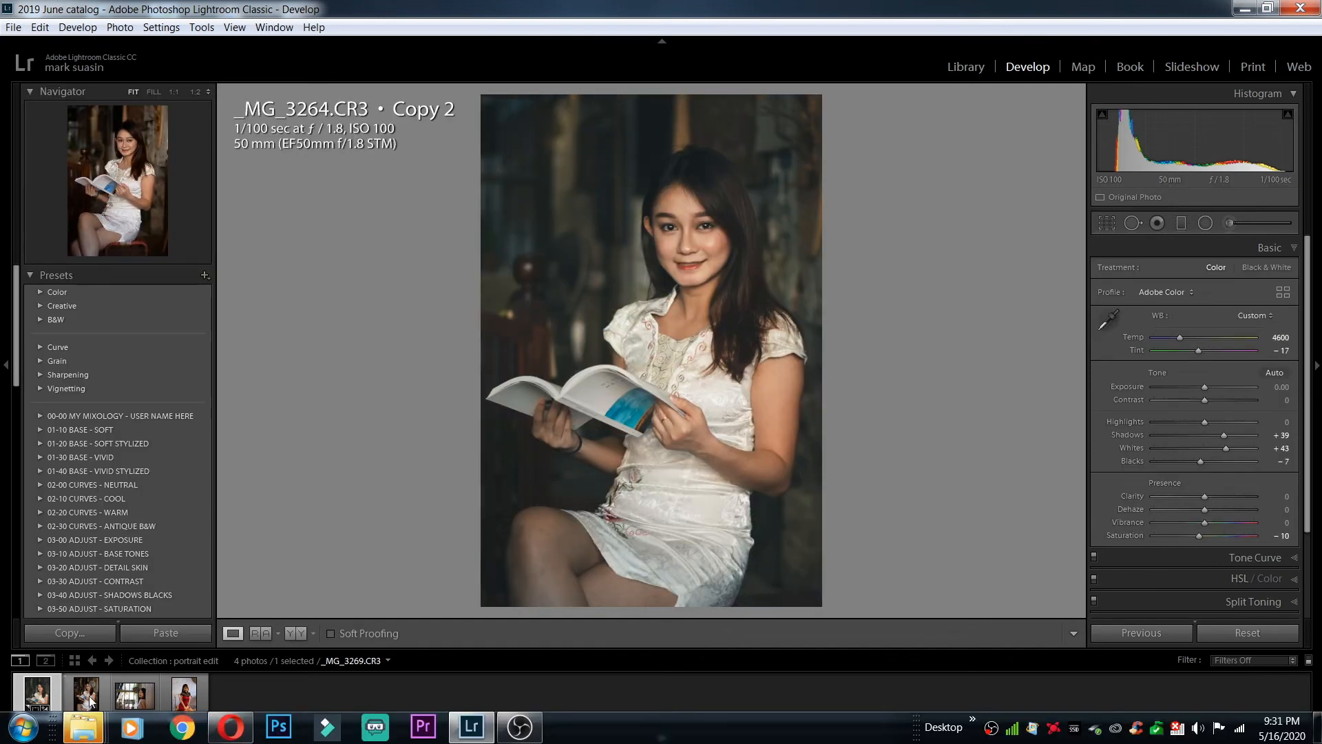
Start a new develop preset from the edited photo _MG_3264.CR3 Copy 2 and name it "canon m50_IG Look"
left_click(89, 701)
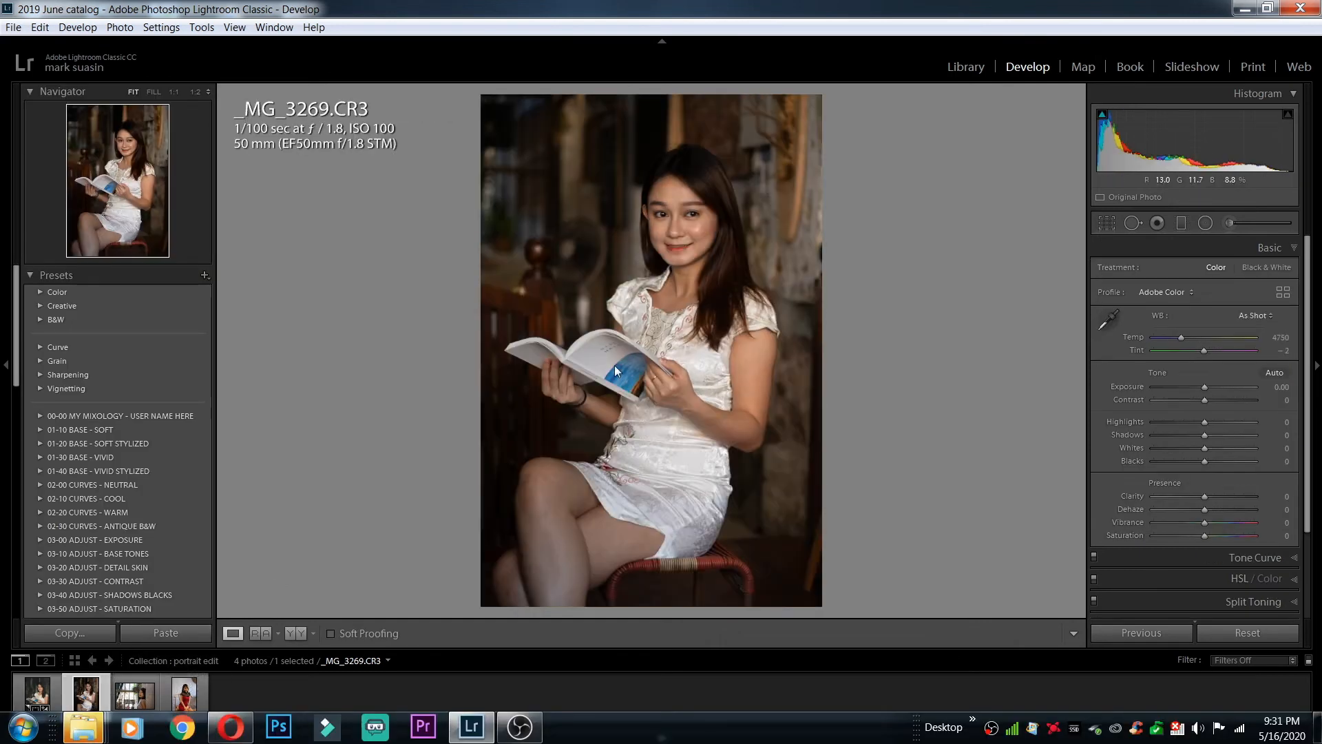
left_click(42, 698)
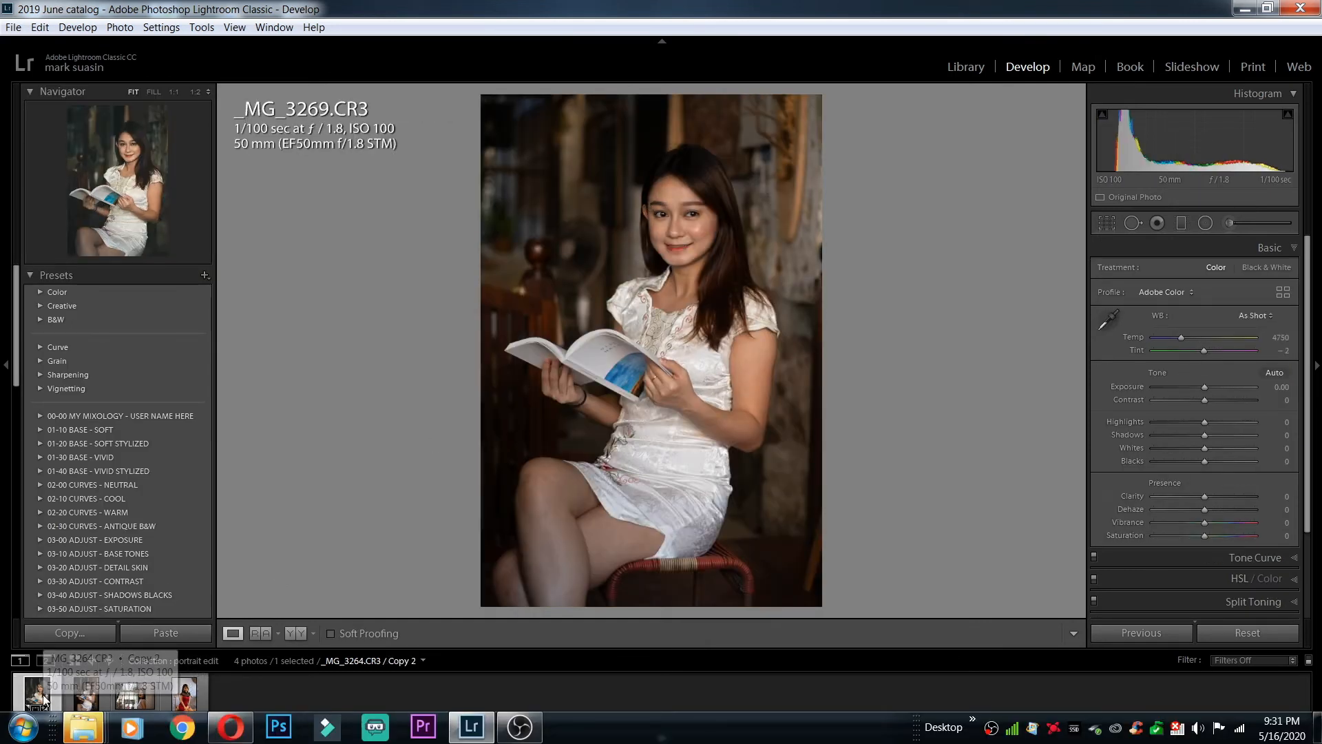
left_click(204, 276)
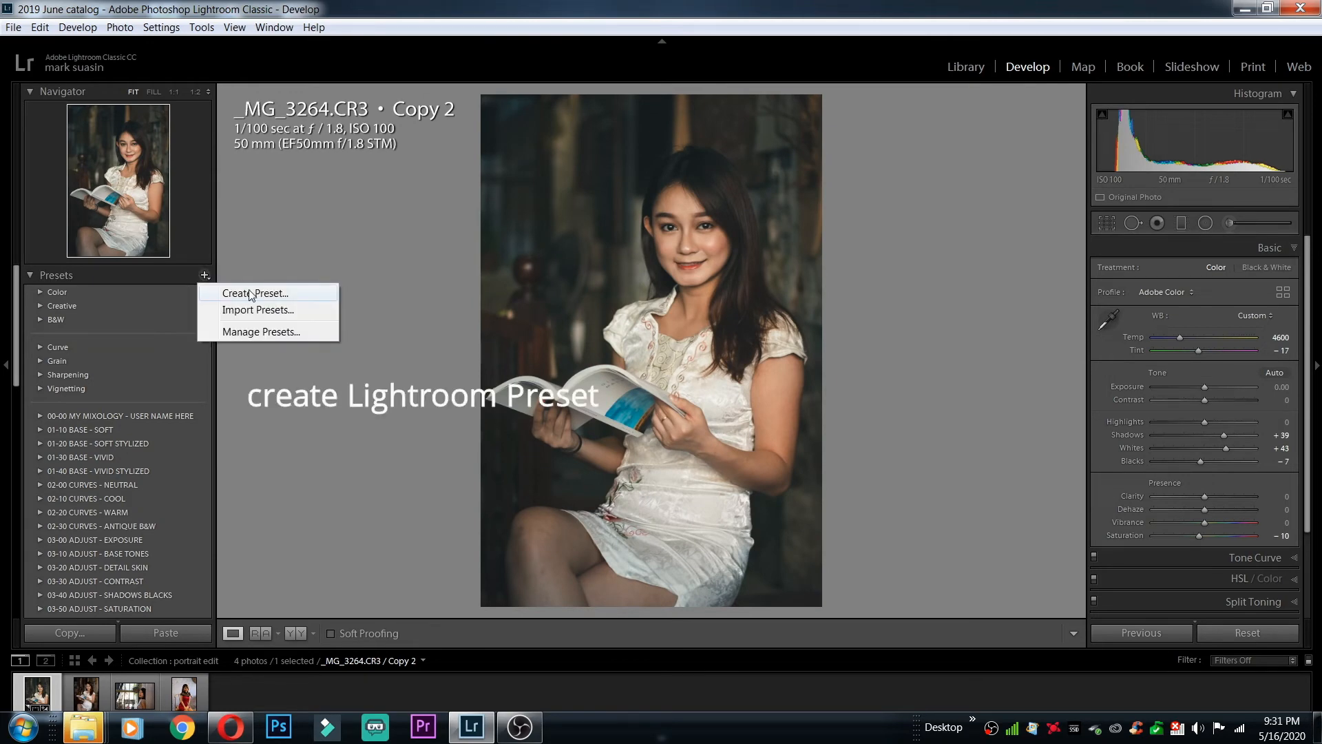
left_click(234, 295)
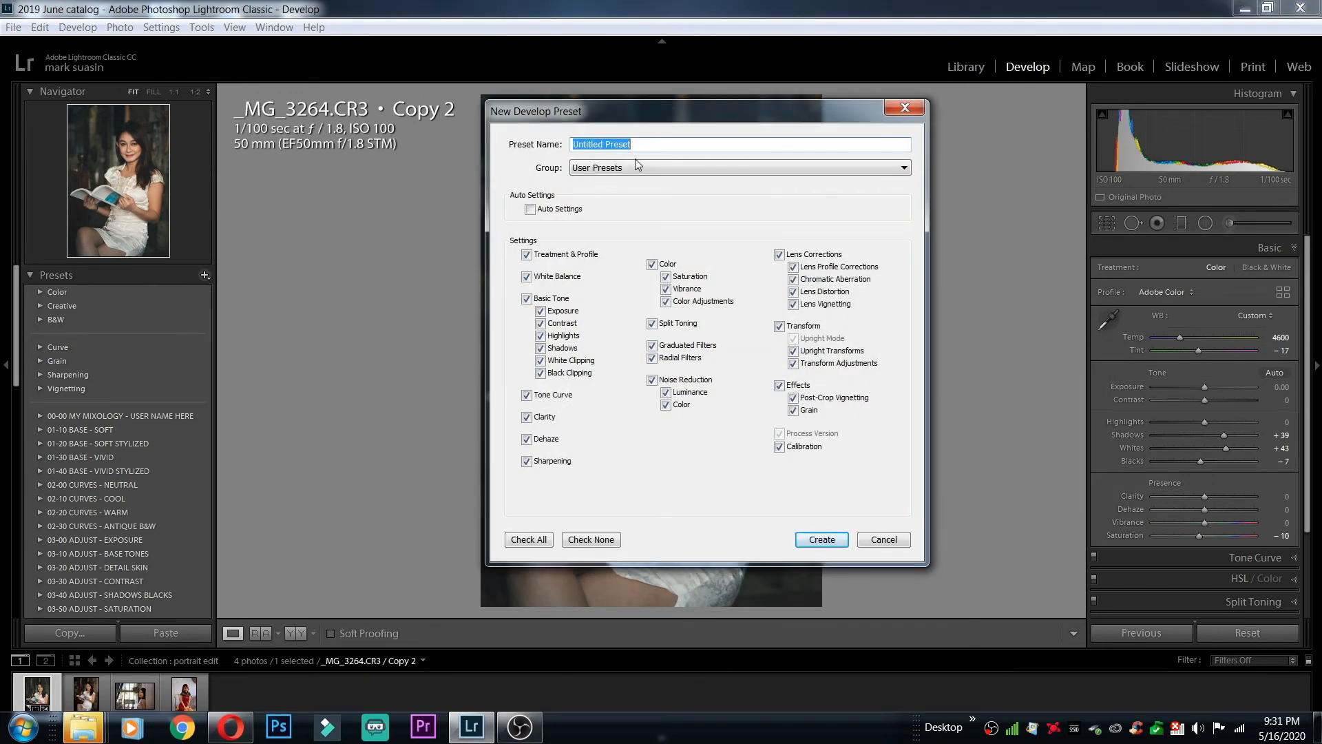
type("canon m50_IG Look")
Place the preset in a new group named "Hams Presets" and create it with the offered settings
left_click(899, 167)
left_click(688, 34)
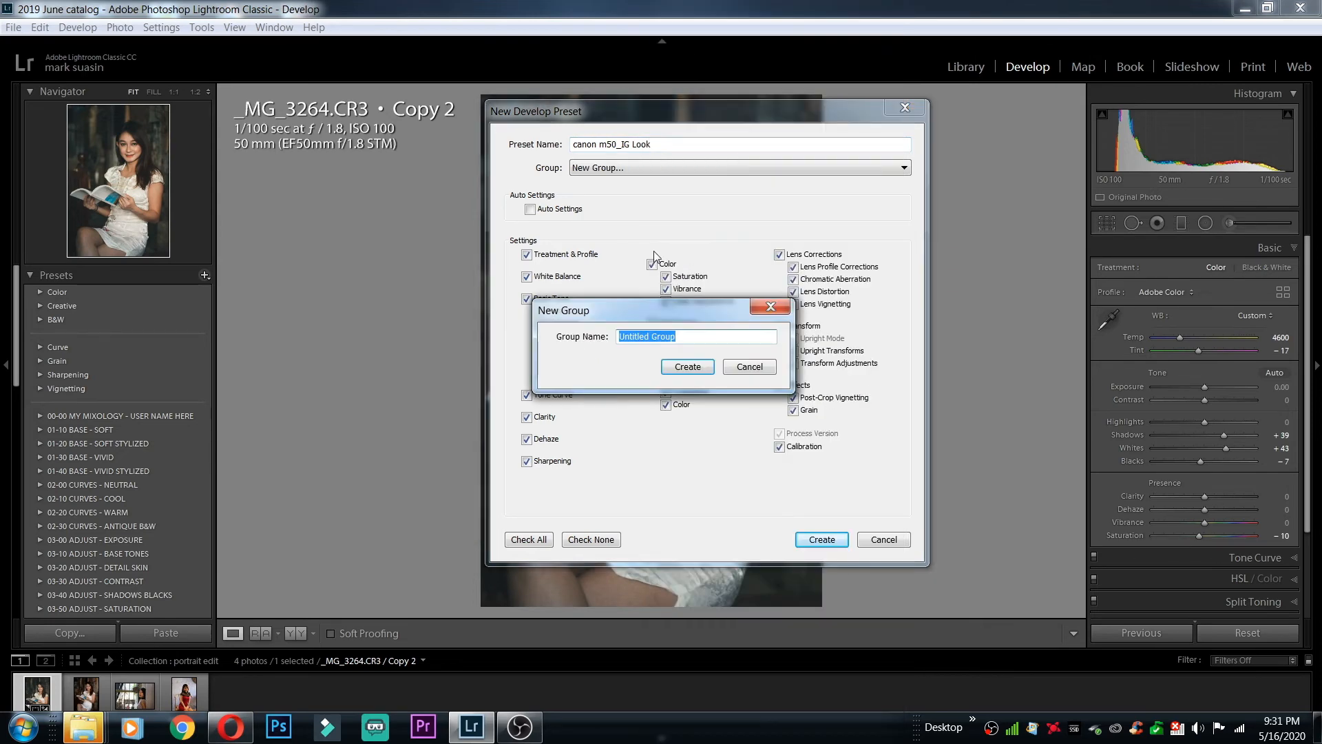
type("Hams")
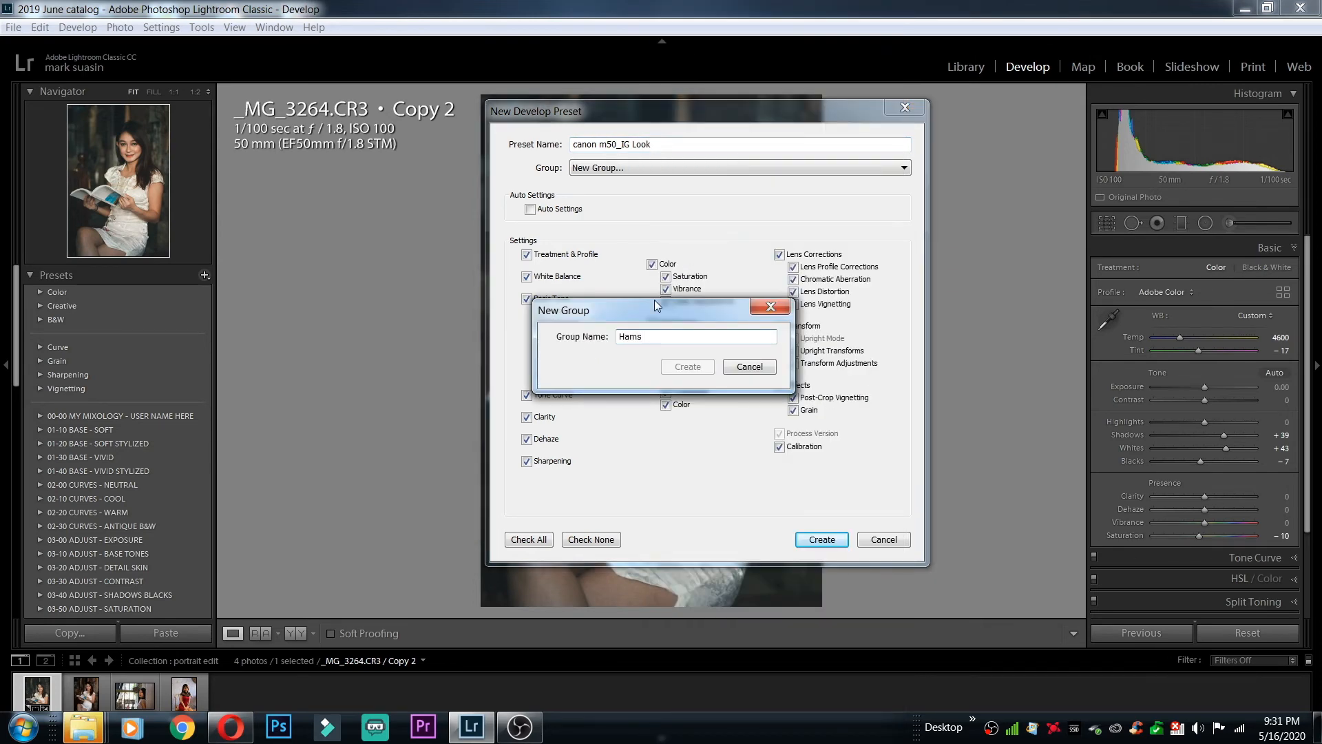
type(" Presets")
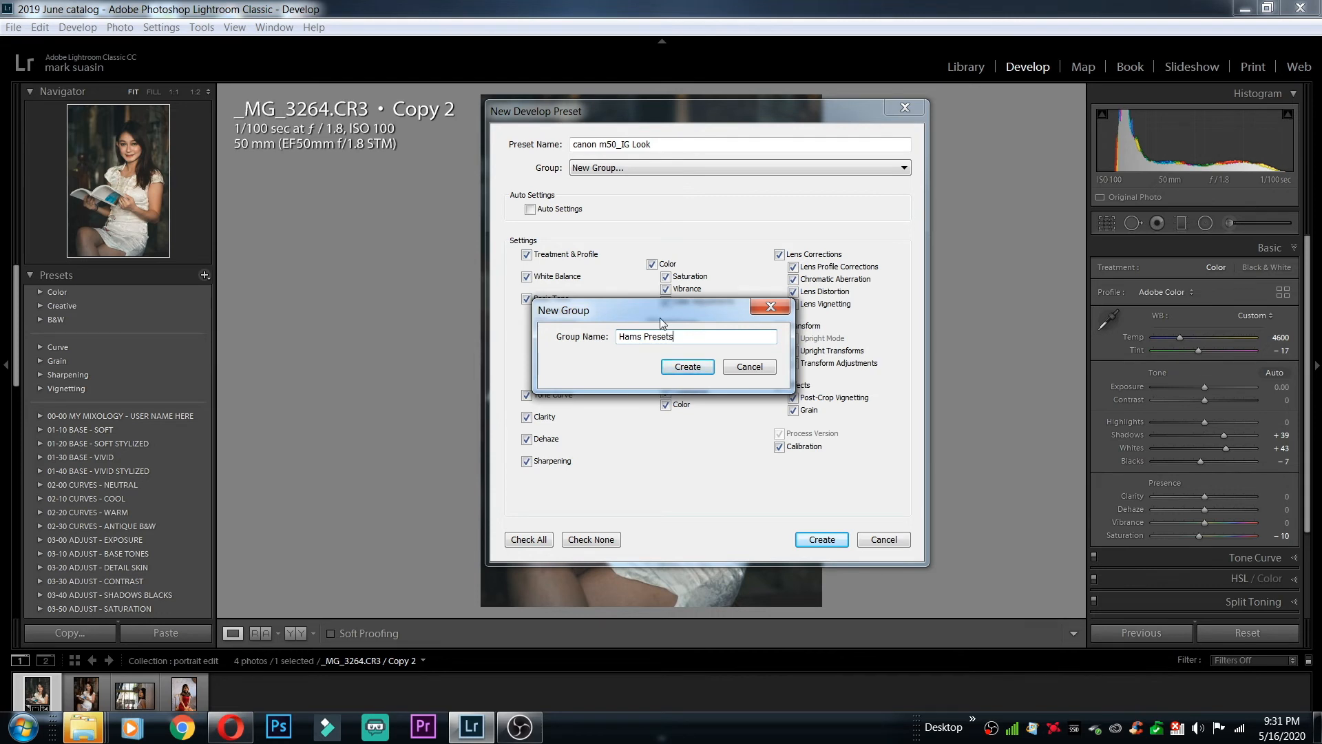
left_click(684, 365)
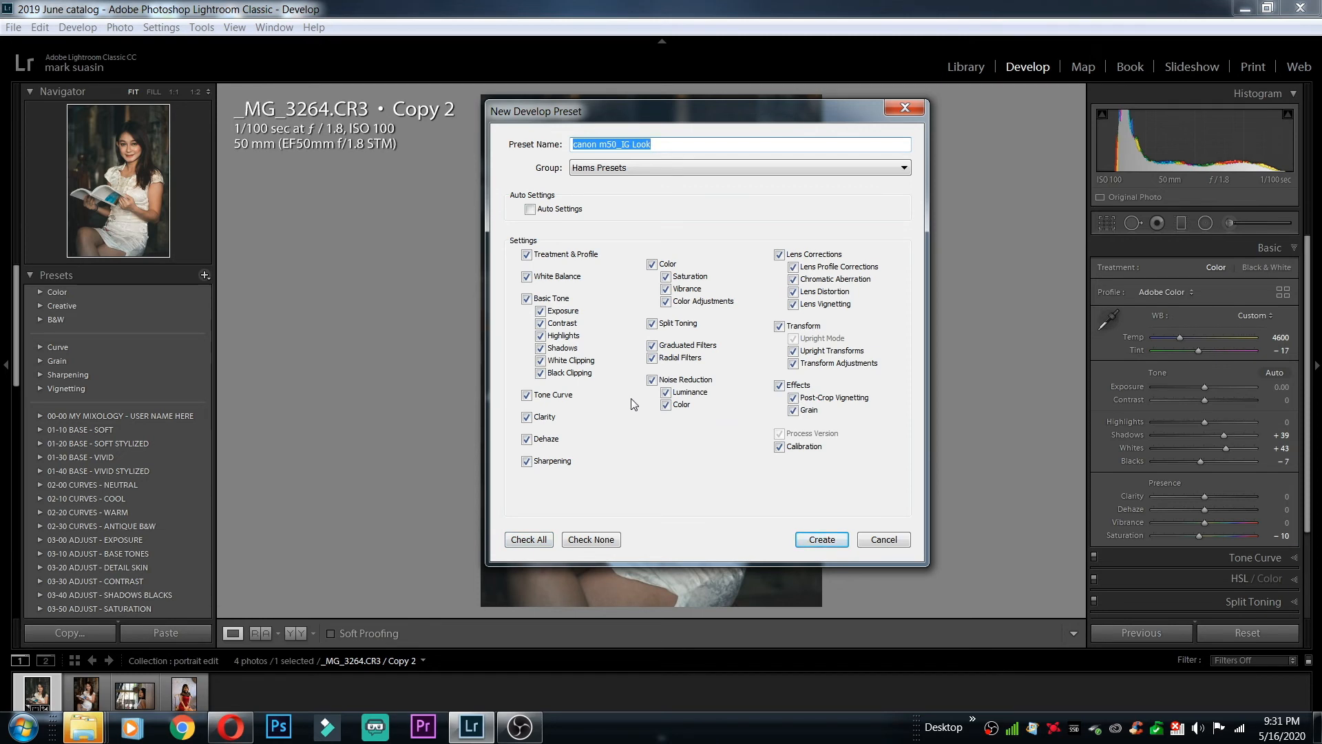
left_click(818, 540)
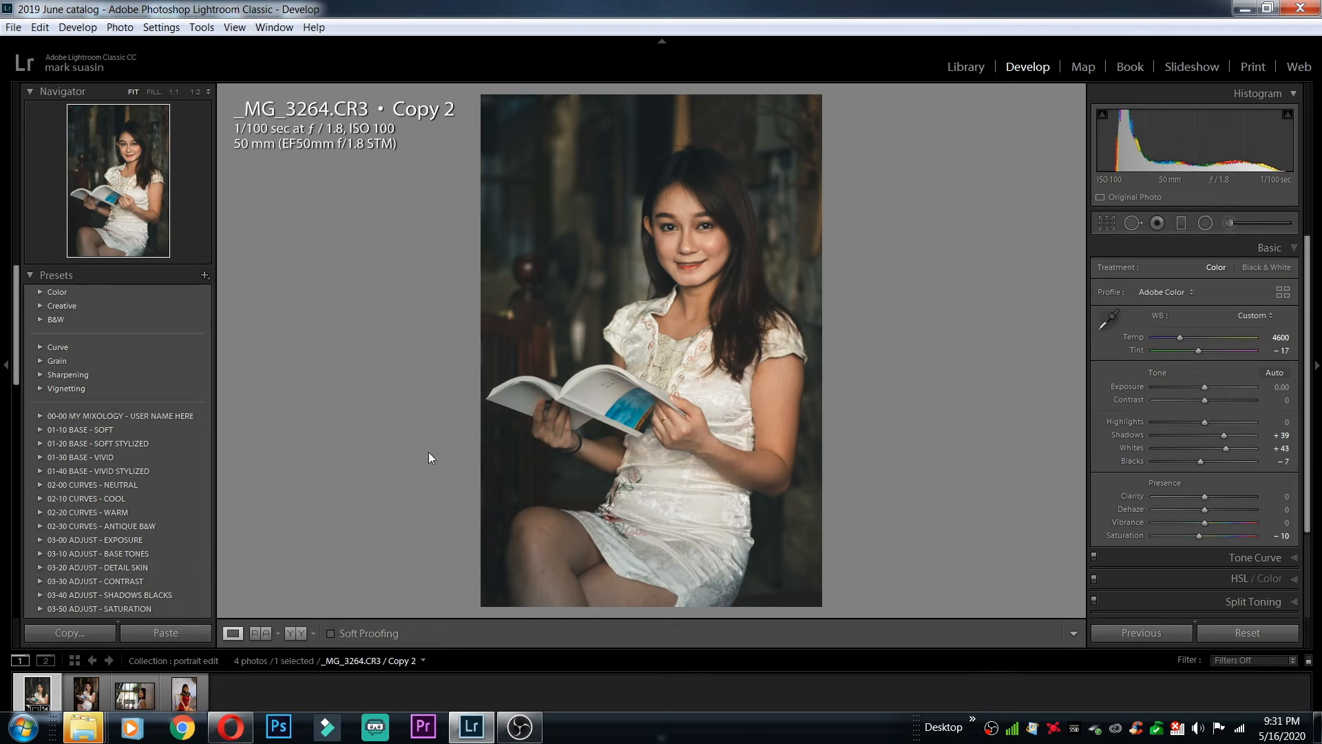
Apply the canon m50_IG Look preset from the Hams Presets group to the photo _MG_3269.CR3
scroll(113, 465, "down", 5)
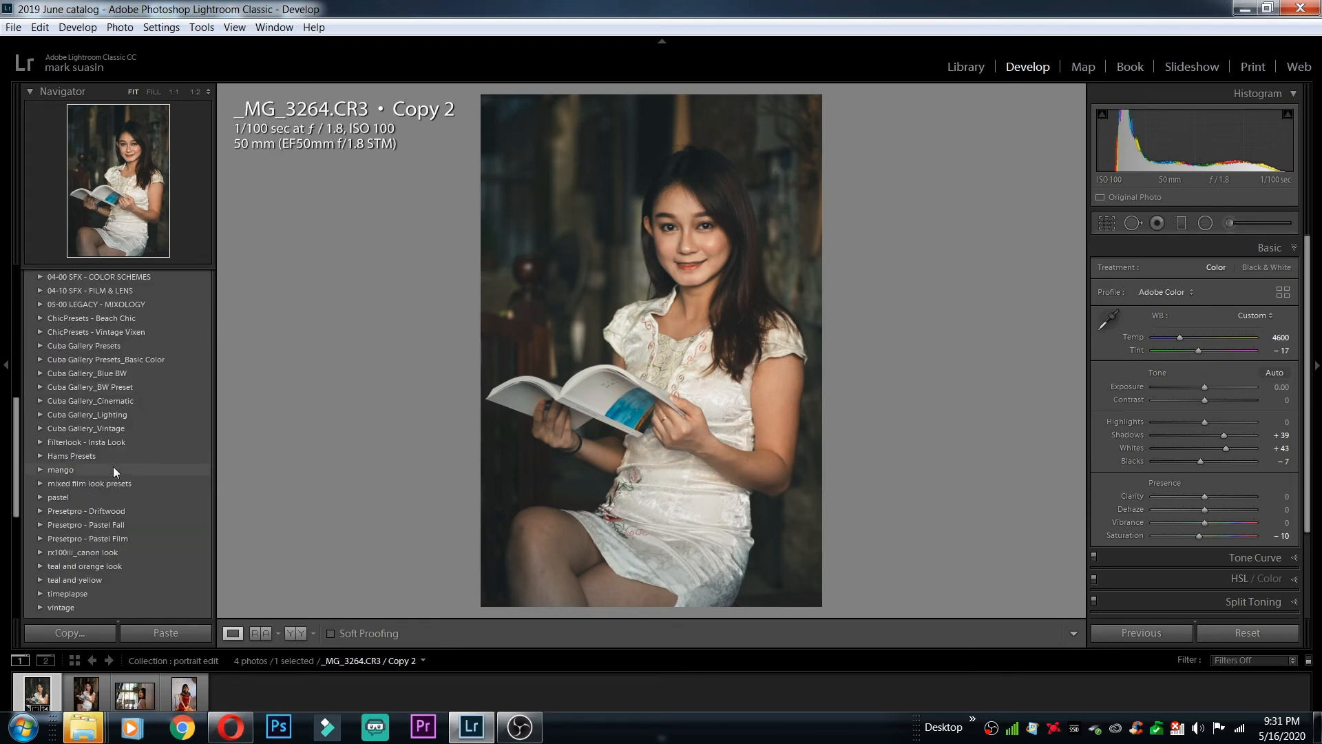
left_click(39, 457)
left_click(94, 698)
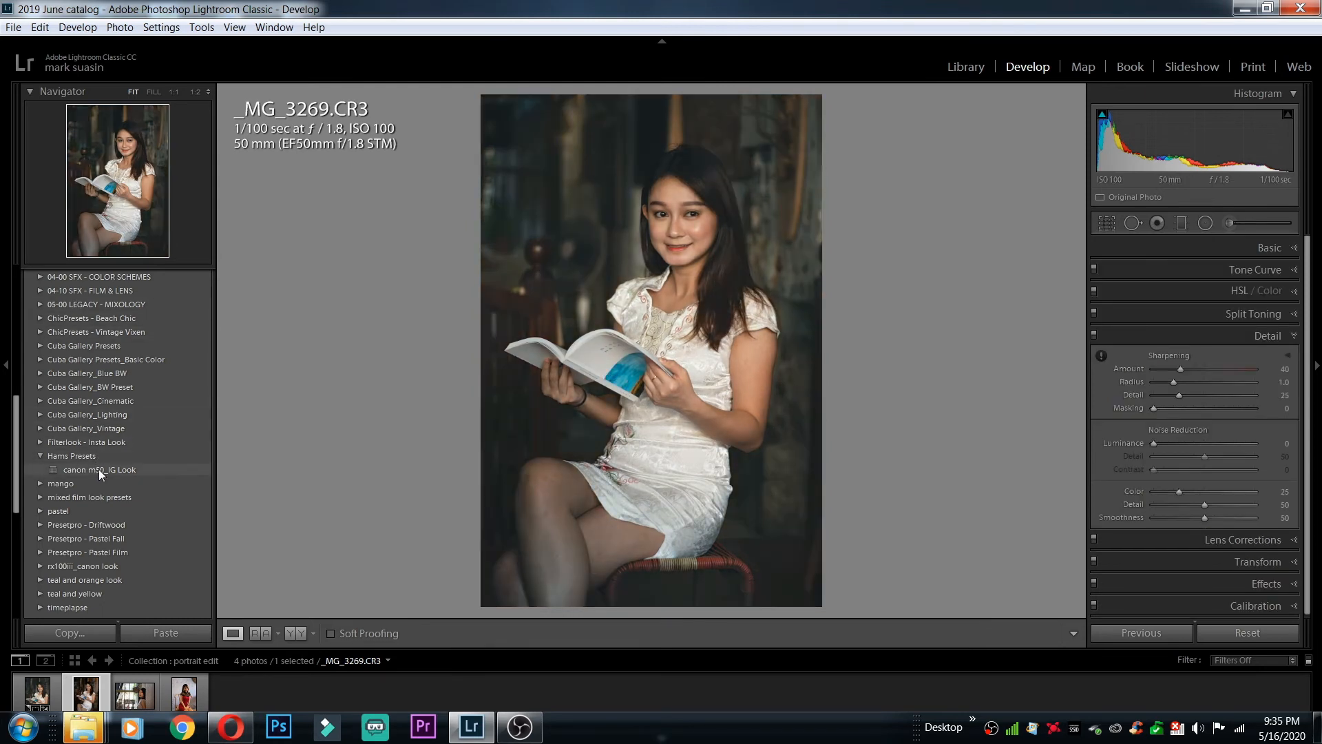
left_click(98, 469)
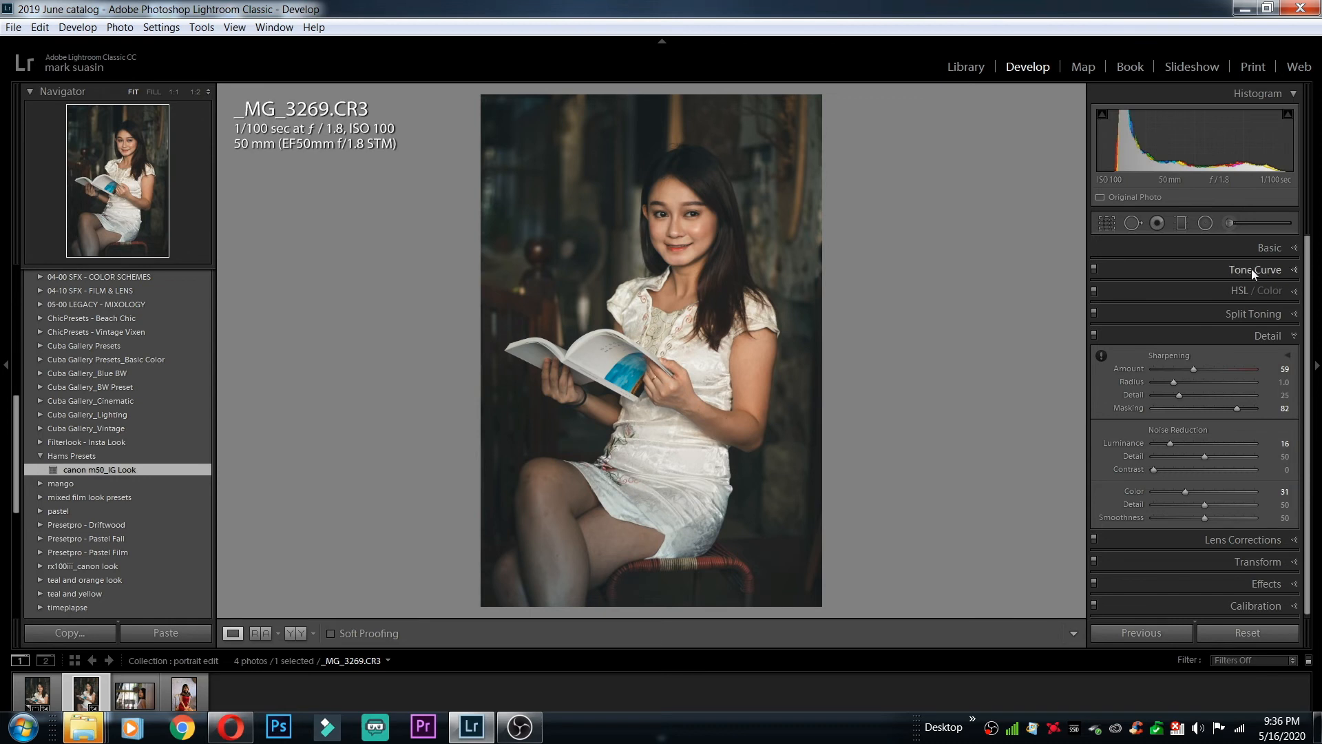
Review the basic, tone curve, sharpening and noise reduction settings that the preset applied to the photo
left_click(1285, 248)
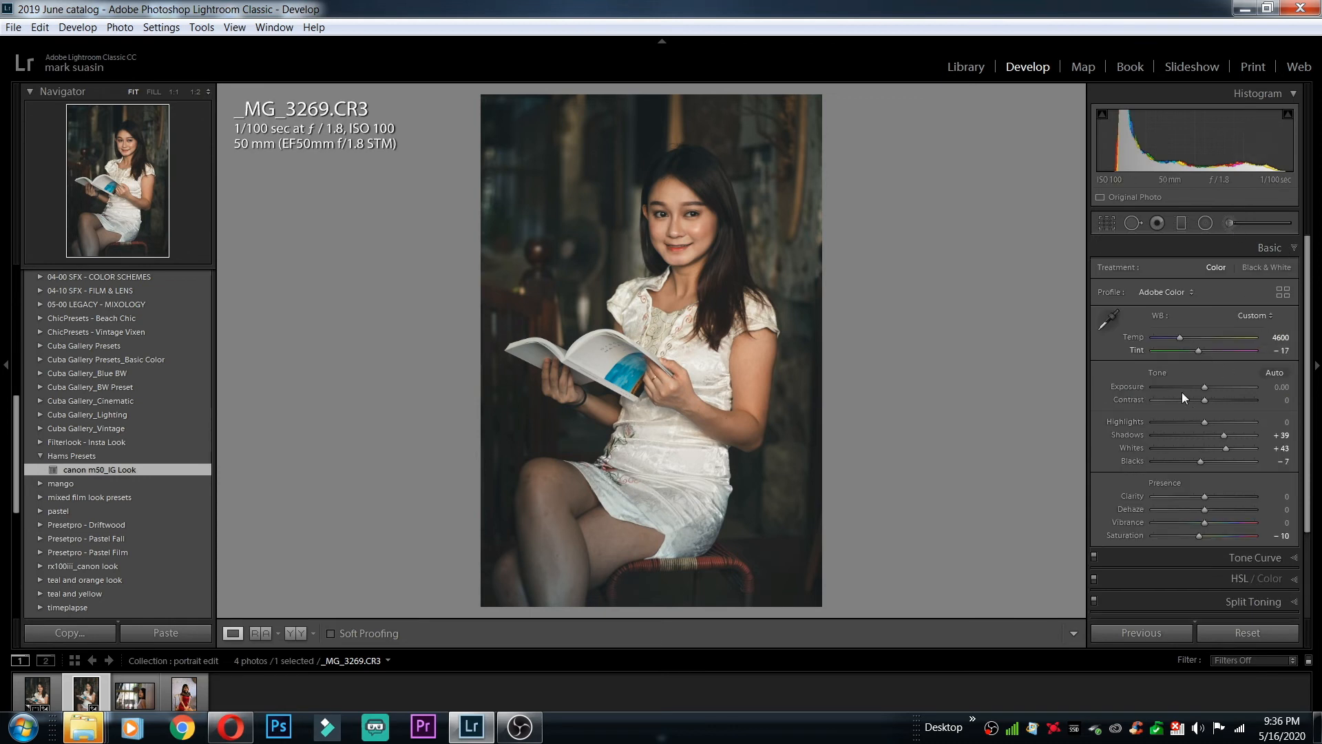
scroll(1307, 528, "down", 3)
left_click(1289, 448)
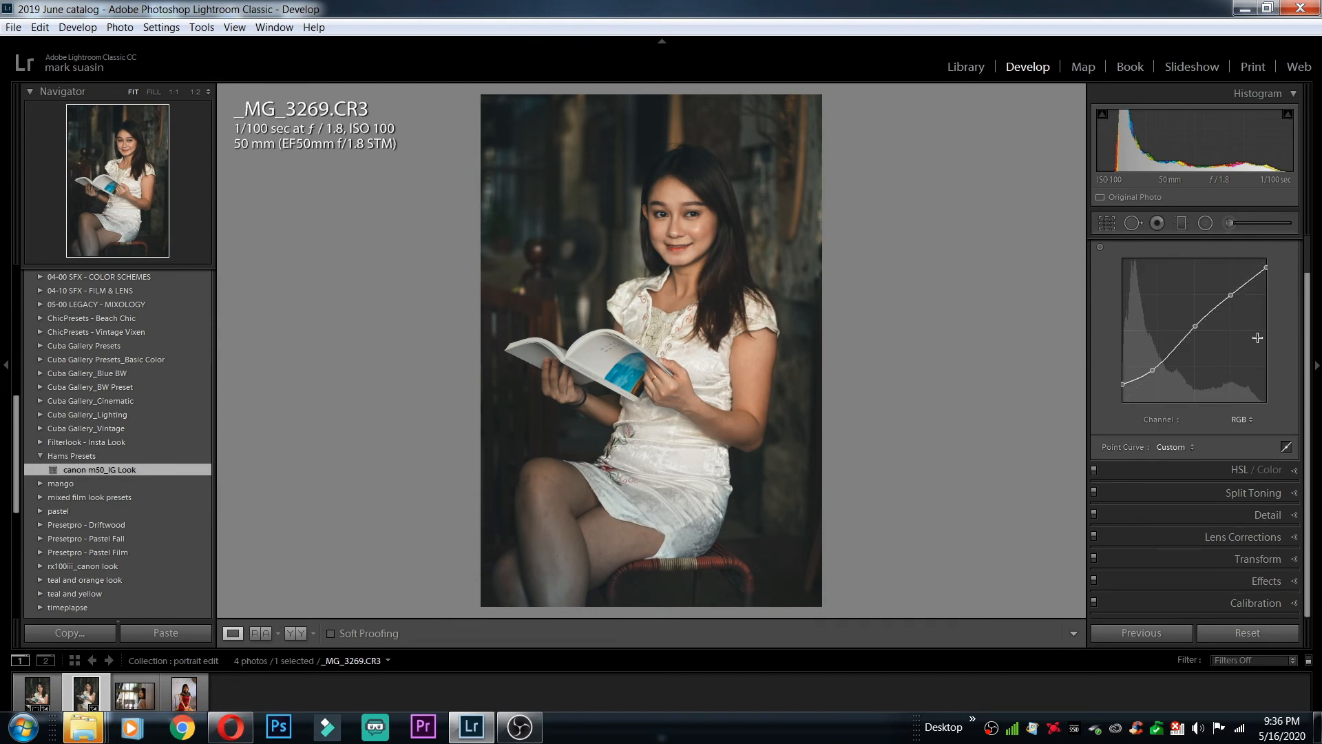
left_click(1267, 514)
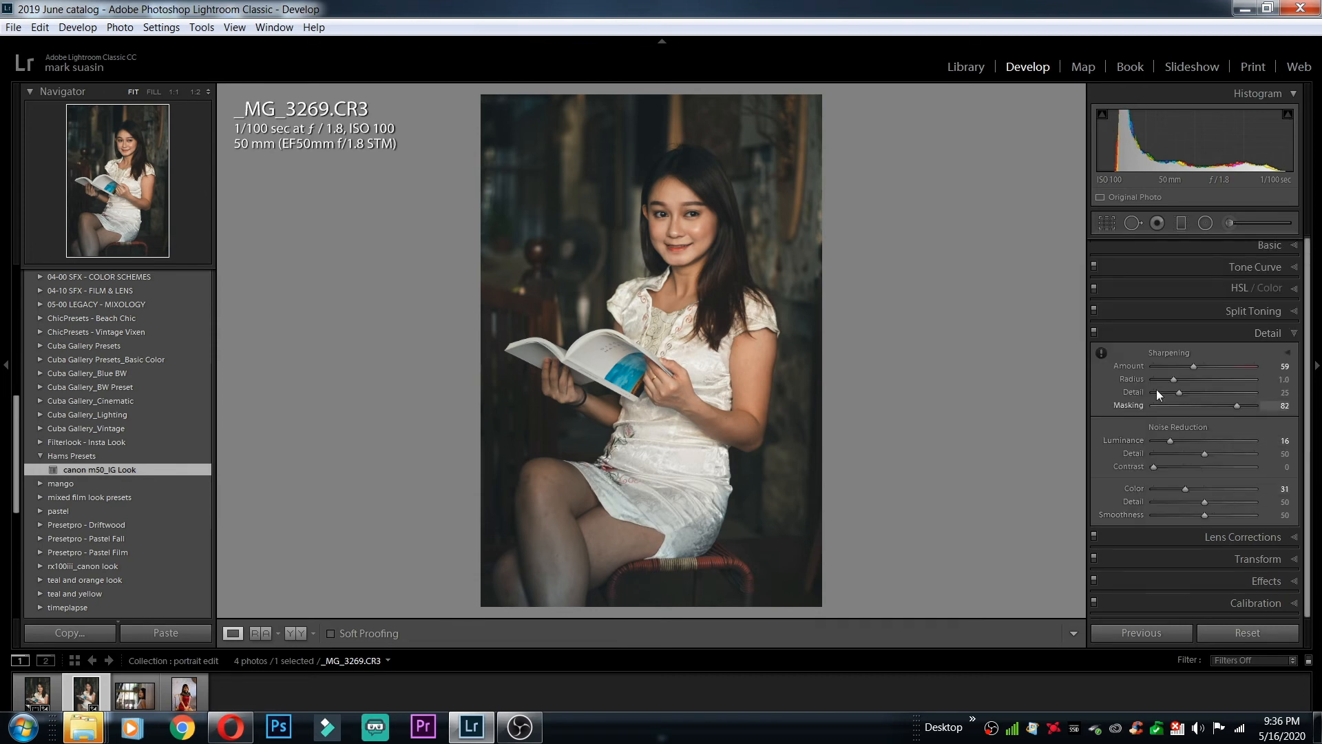
Brush the woman's face at size 36.0 with exposure 0.37, clarity -12, sharpness 7 and noise 17
left_click(1225, 225)
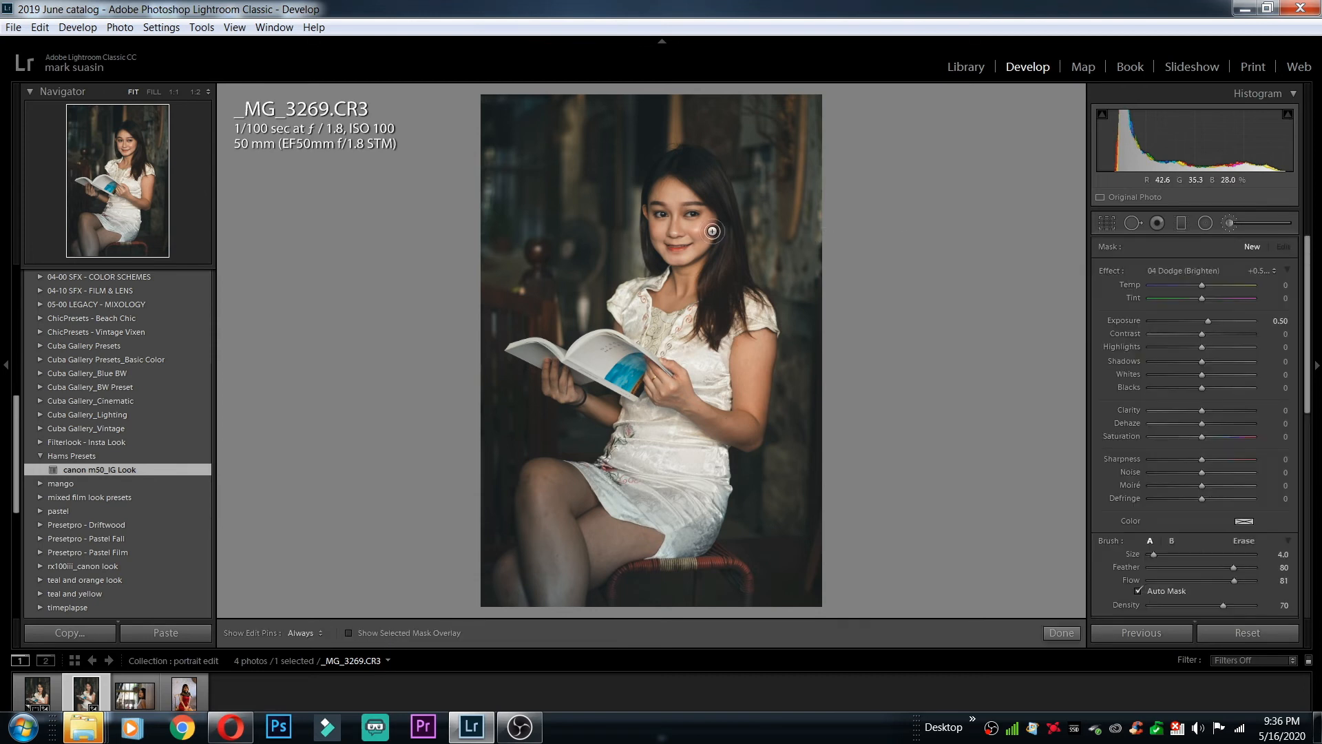
scroll(693, 234, "up", 6)
left_click(692, 232)
left_click_drag(1207, 321, 1203, 323)
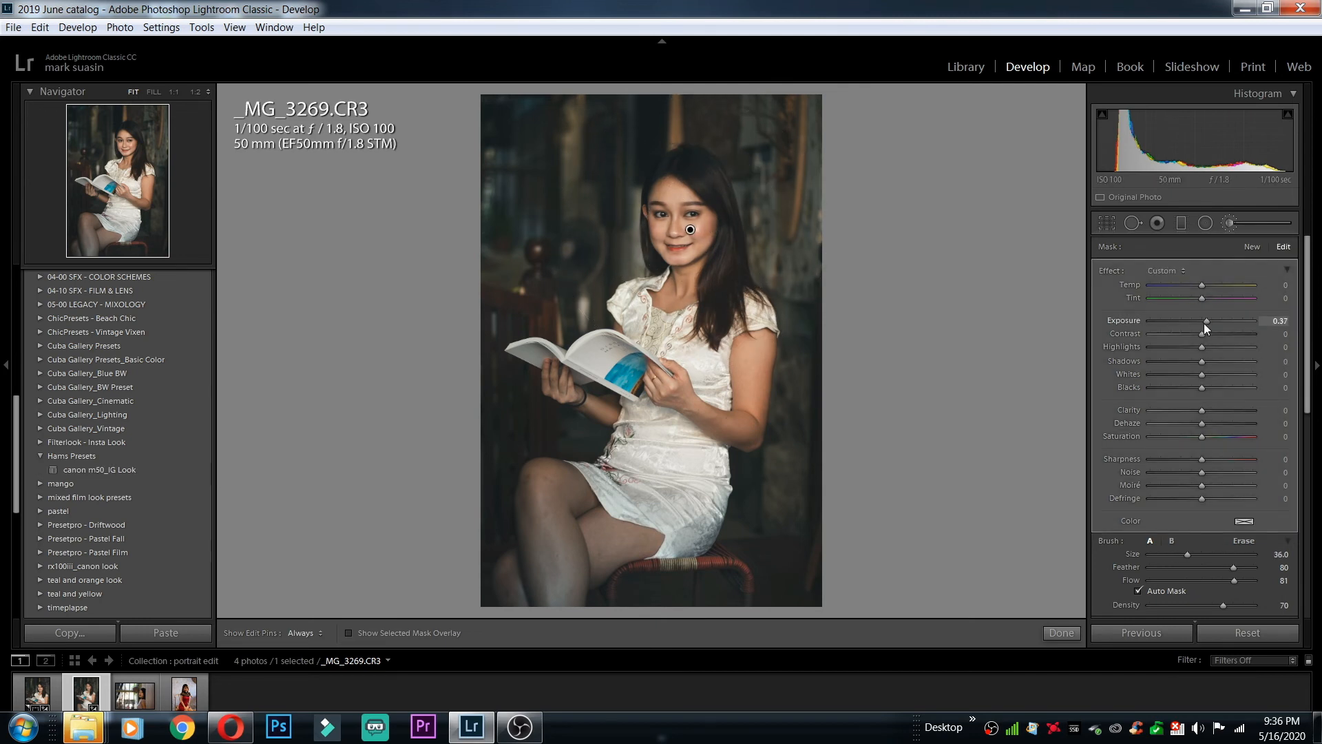
left_click_drag(1202, 410, 1197, 410)
left_click_drag(1212, 472, 1206, 458)
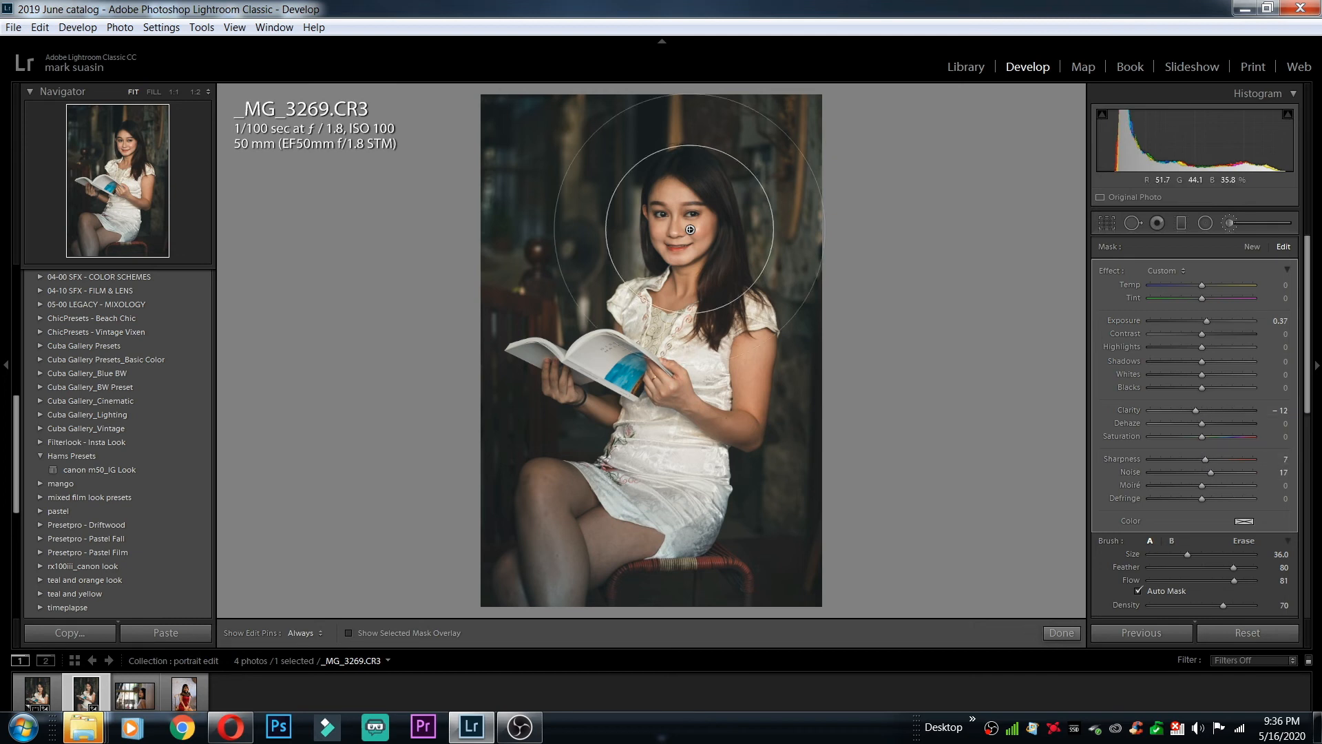
Duplicate the face brush adjustment, move the copy to the woman's arm near the elbow, and duplicate it there
right_click(688, 230)
left_click(720, 243)
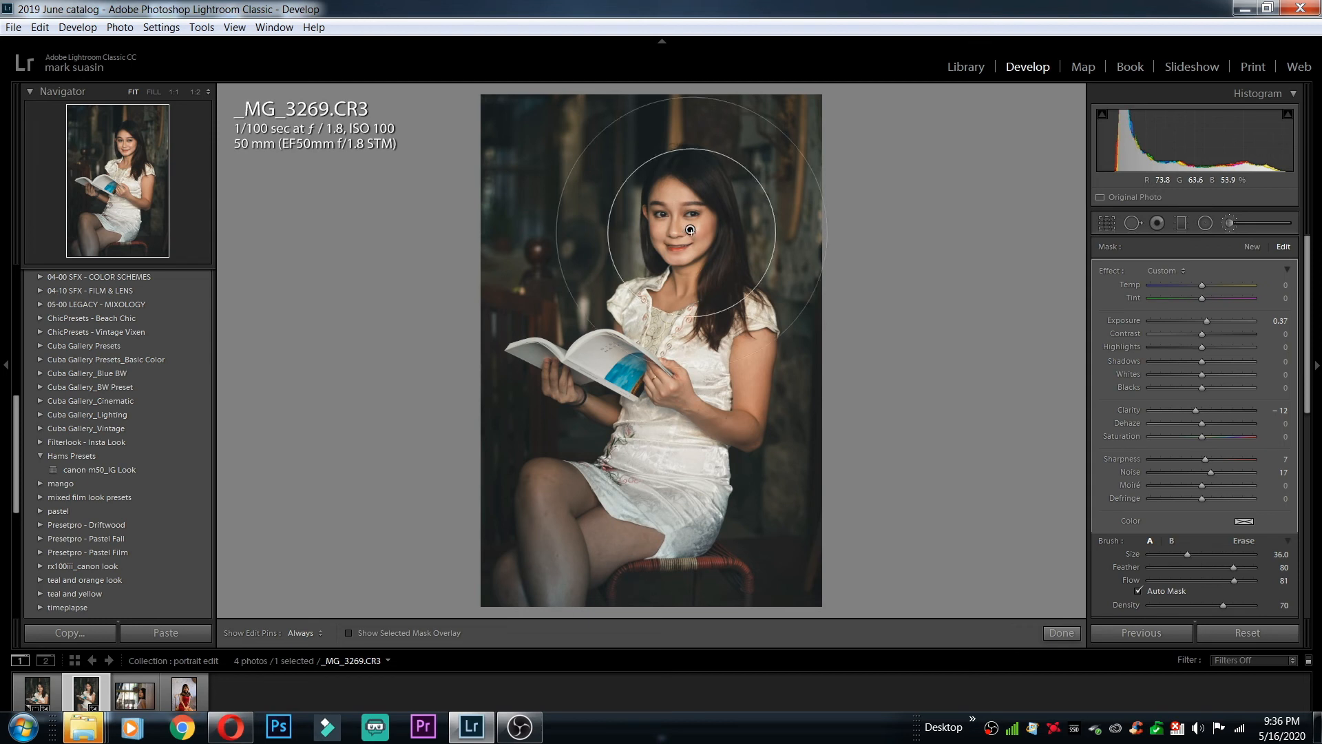
left_click_drag(687, 230, 745, 402)
right_click(745, 402)
left_click(752, 412)
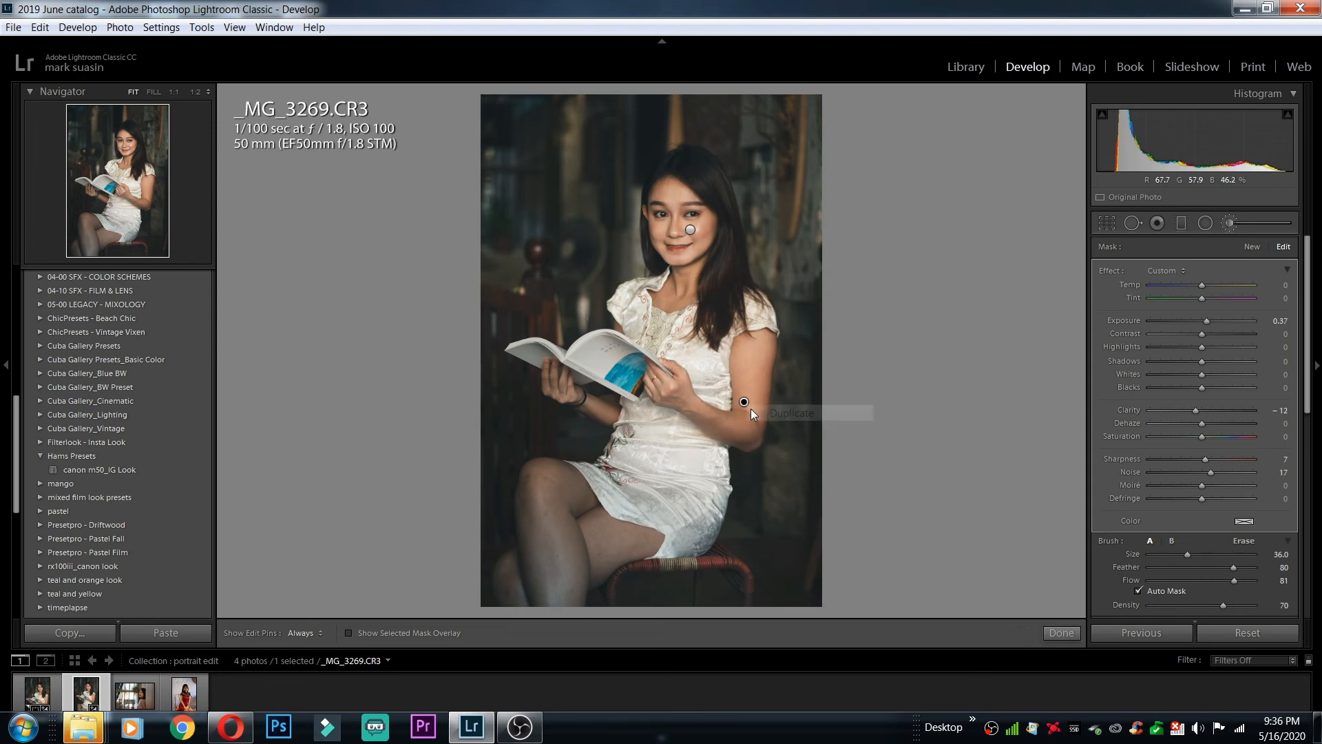
left_click(1054, 632)
Crop the photo tighter at its original aspect ratio, trimming the stool and lower legs and reframing the woman within the crop
left_click(1106, 222)
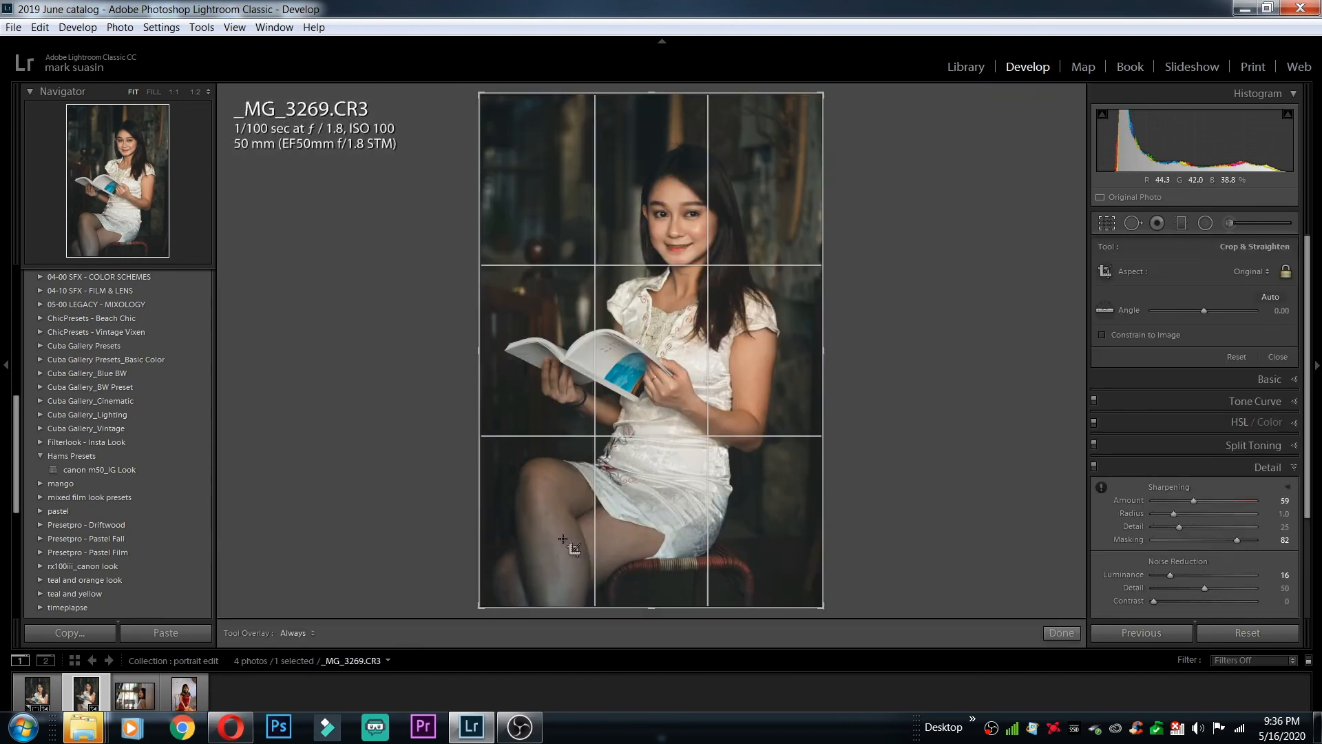
left_click_drag(480, 607, 513, 558)
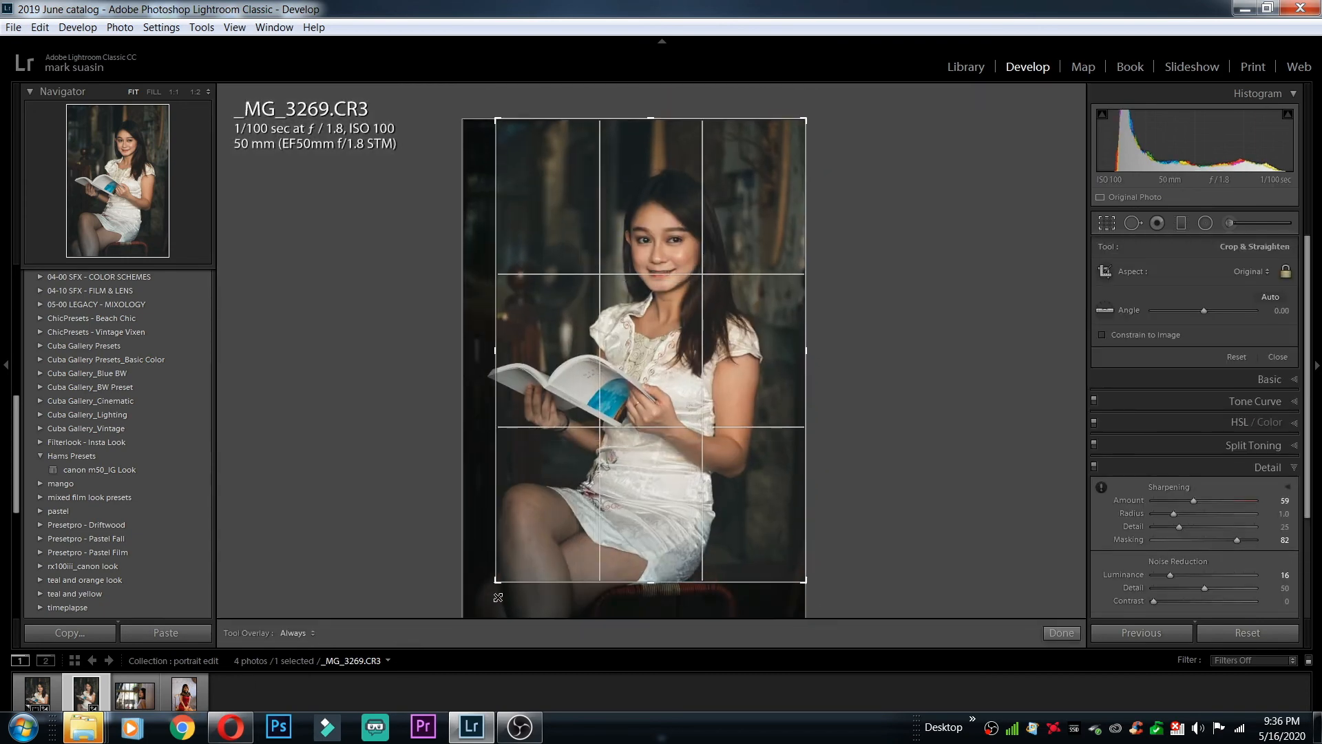
left_click_drag(621, 551, 640, 552)
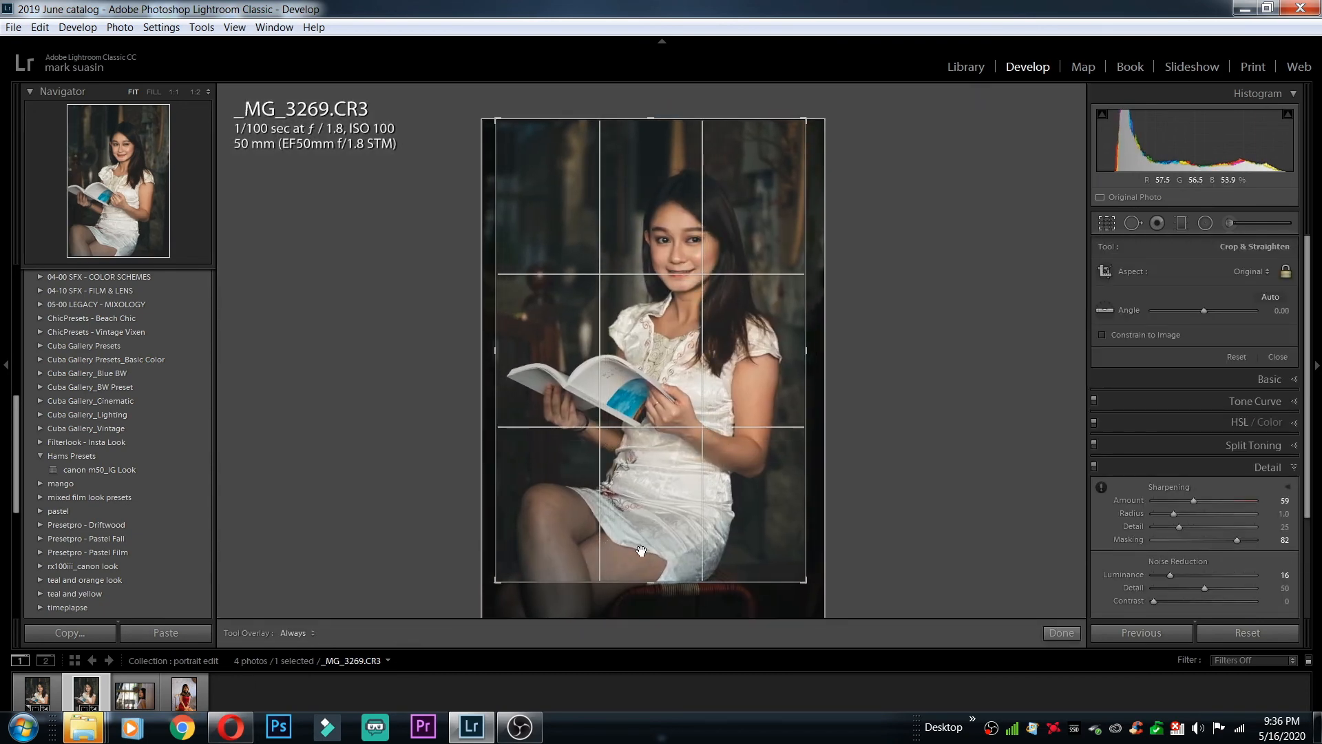
left_click(1059, 633)
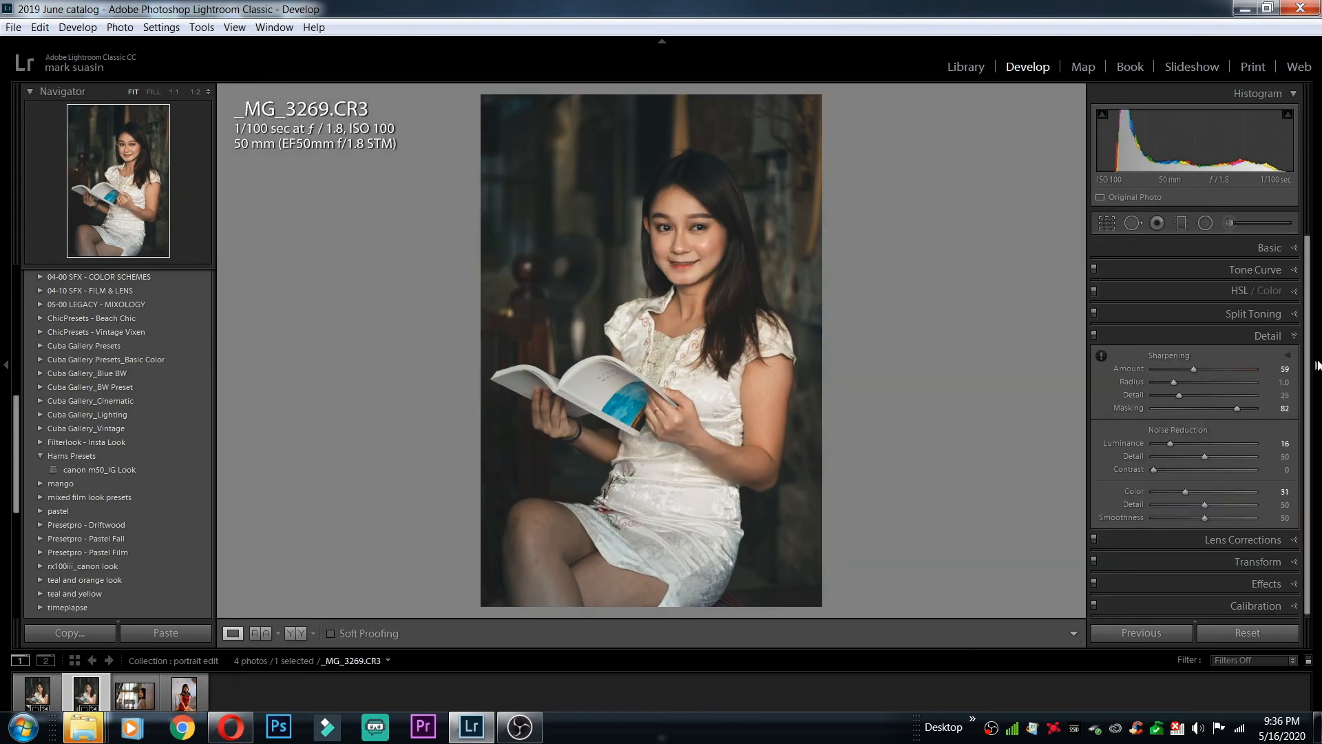